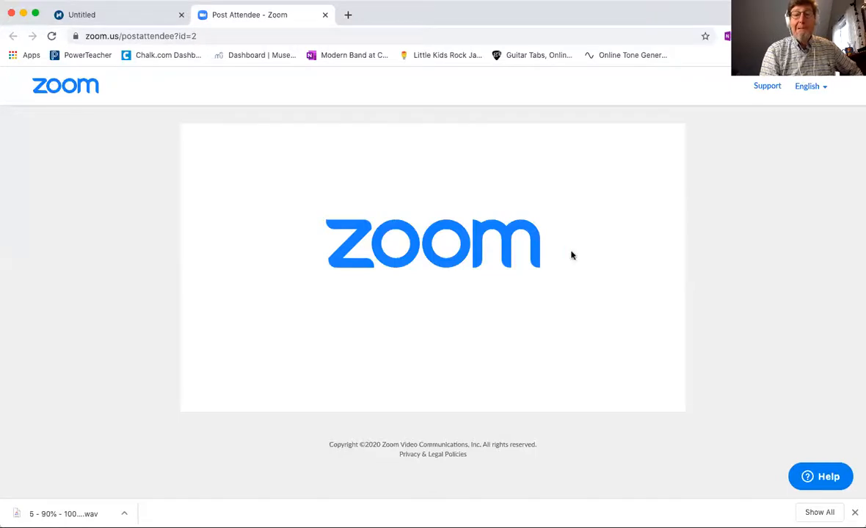
Switch to the untitled Hookpad project and set its key to C minor
left_click(141, 16)
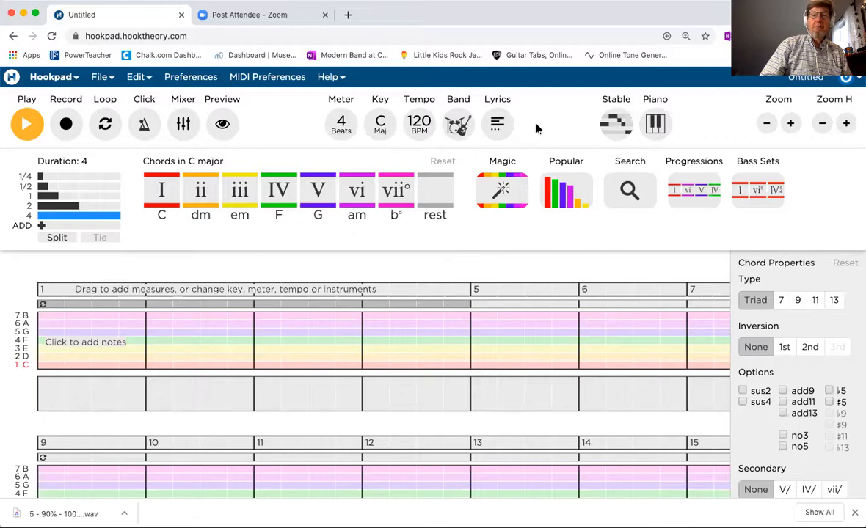
left_click(380, 126)
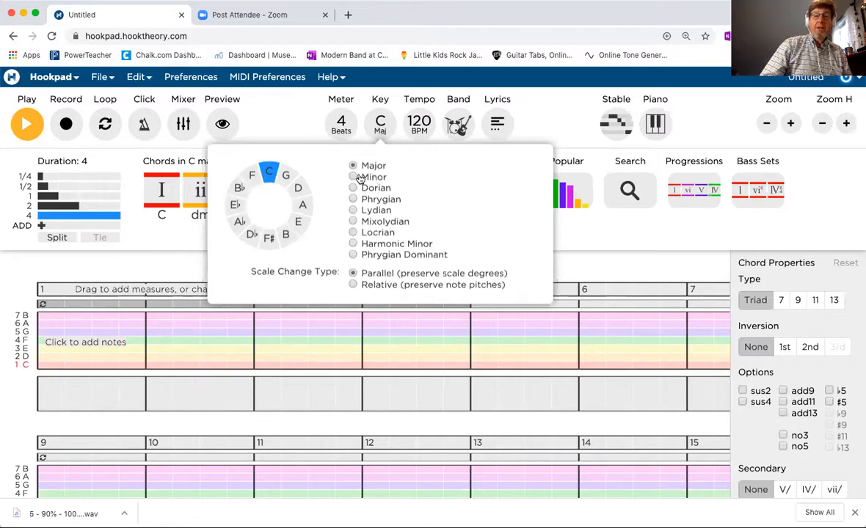
left_click(355, 178)
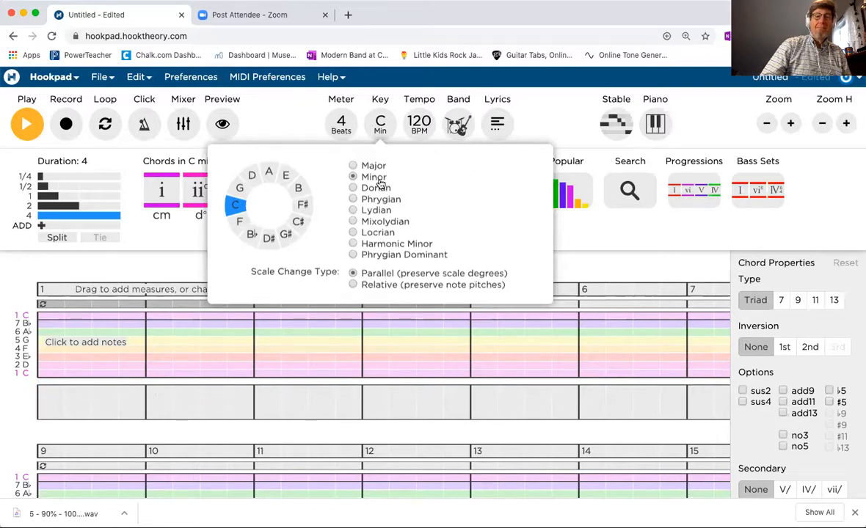
left_click(290, 131)
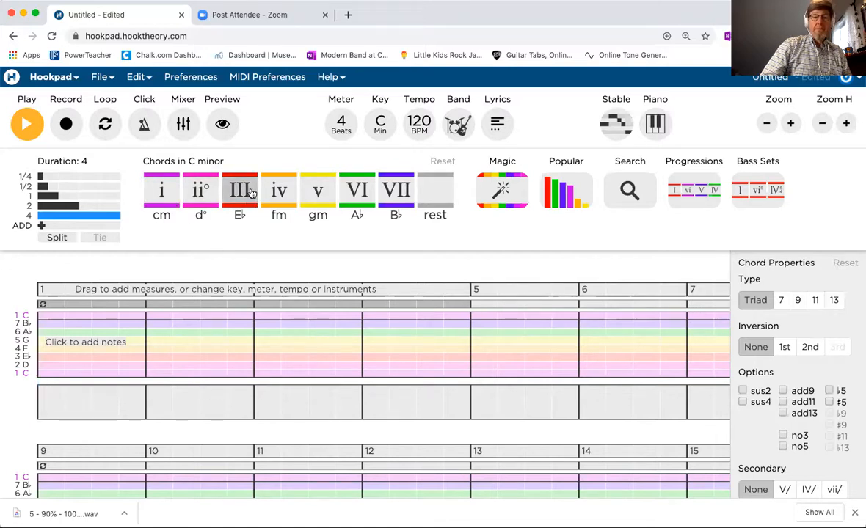
Add the four-beat chords i (cm), III (E♭), VII (B♭) and iv (fm) to measures 1 to 4
left_click(154, 204)
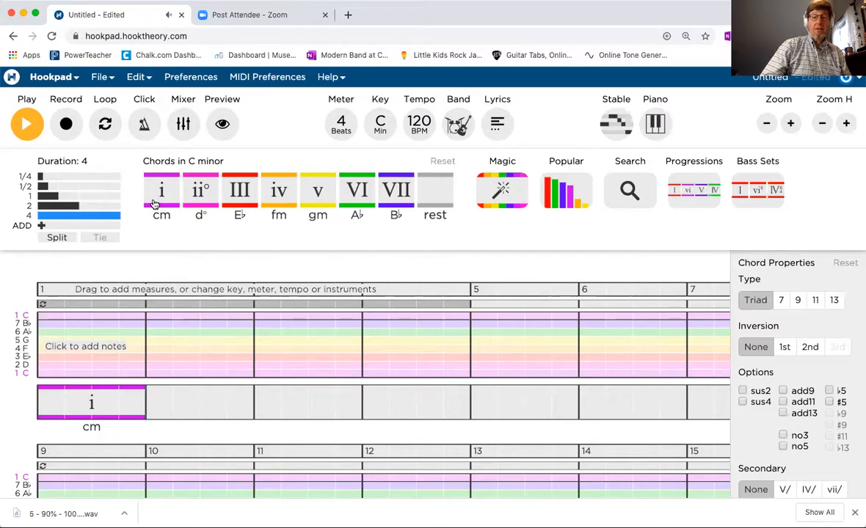
left_click(247, 191)
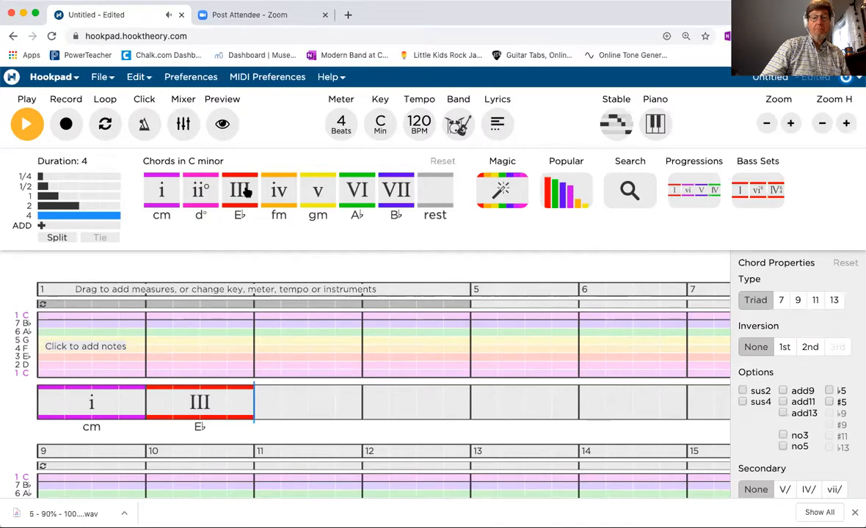
left_click(396, 195)
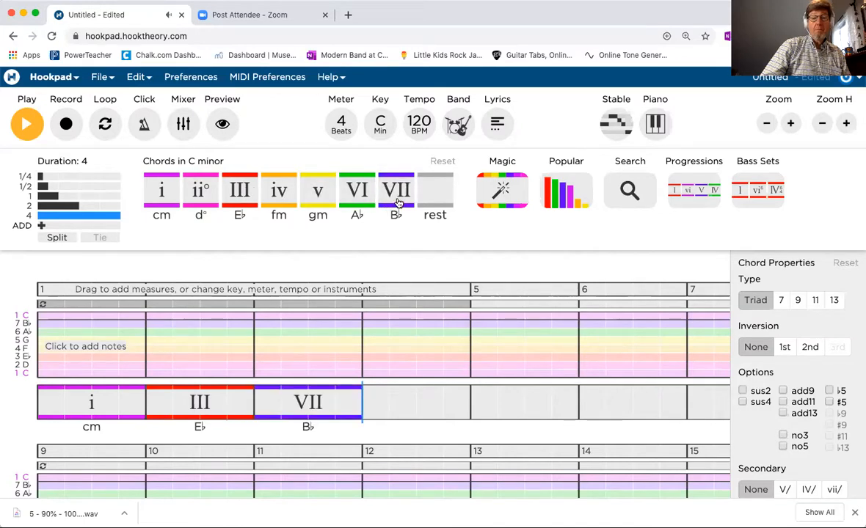
left_click(285, 191)
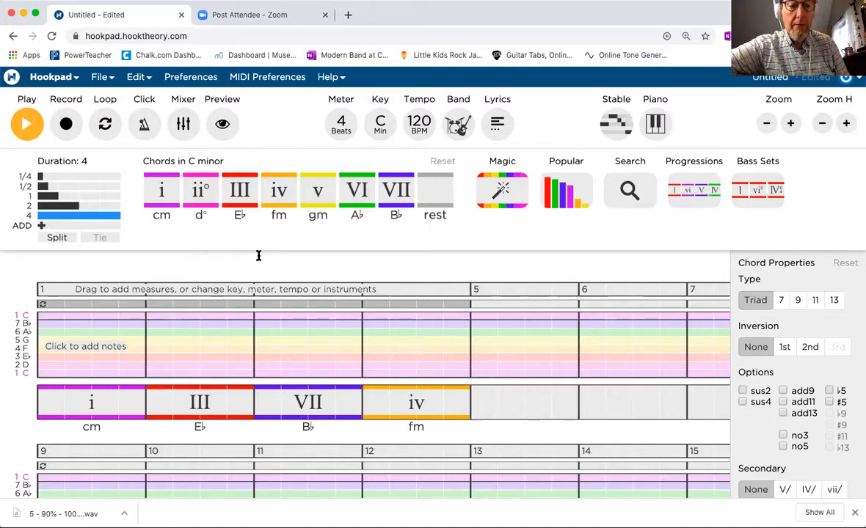
Play back the four-chord progression from the first measure
left_click(28, 126)
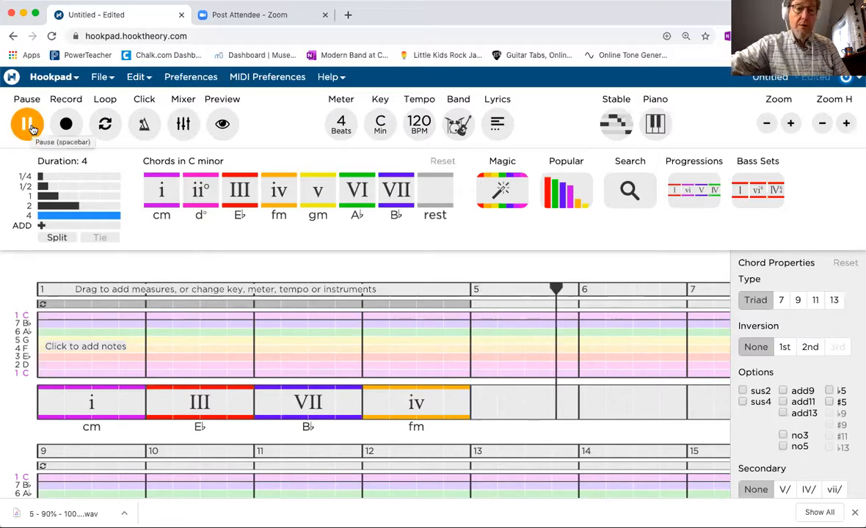
left_click(29, 126)
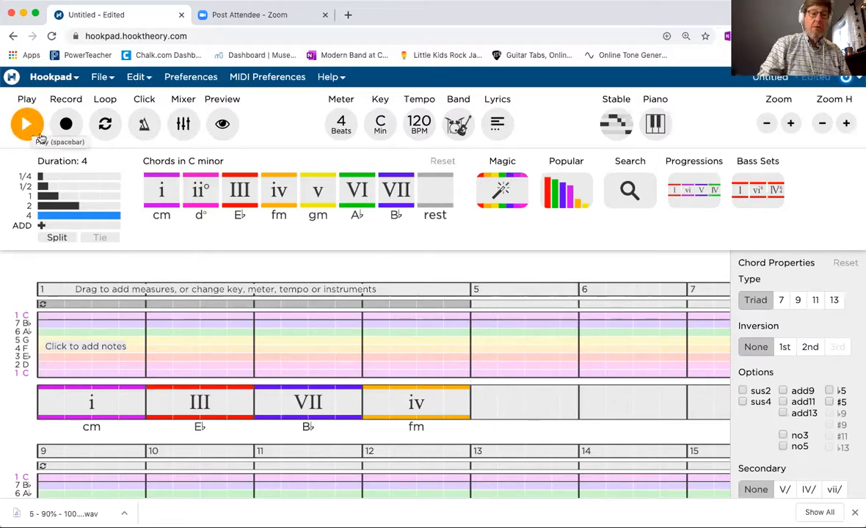
left_click(39, 361)
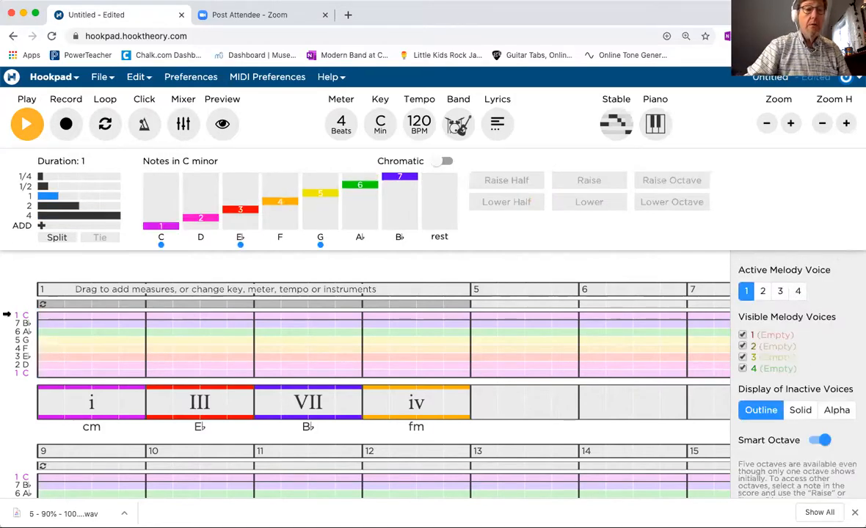
left_click(26, 125)
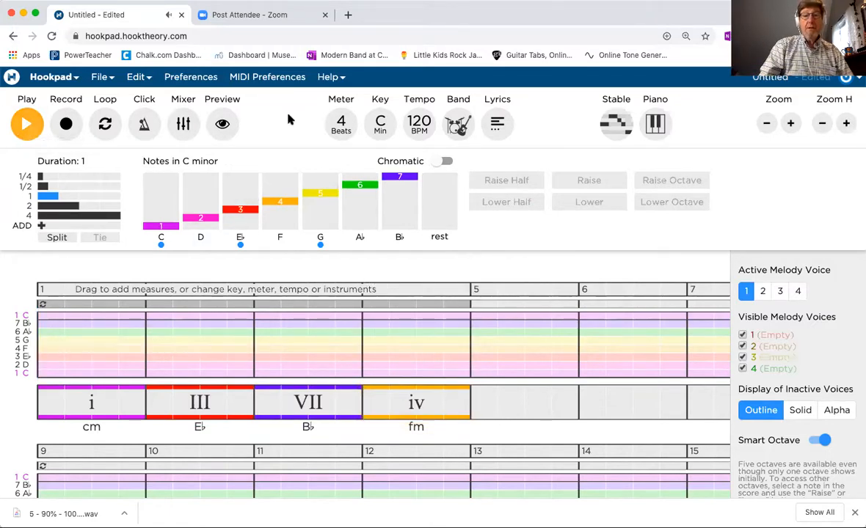
Set the tempo to 90 BPM and play back the chord progression at that speed
left_click(314, 123)
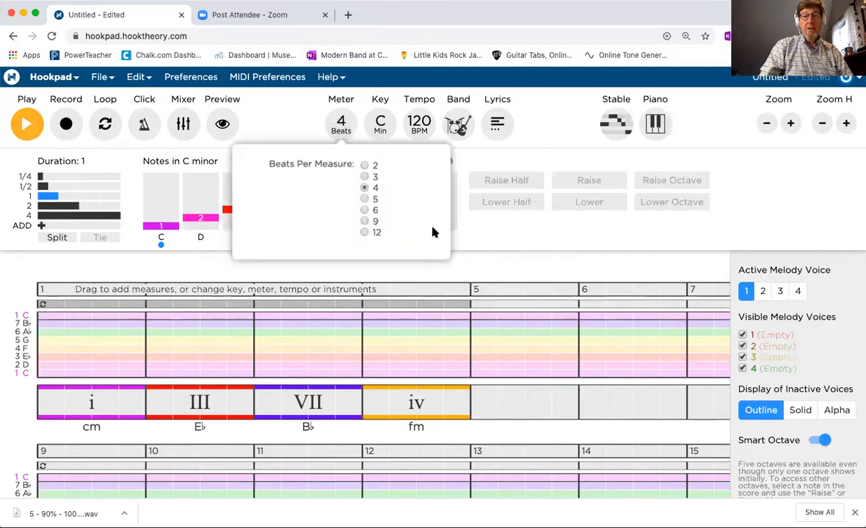
left_click(417, 125)
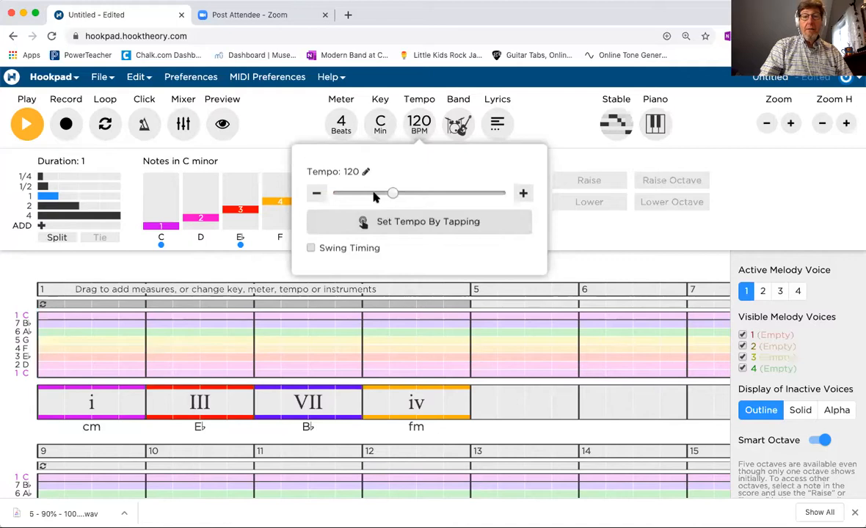
left_click(374, 194)
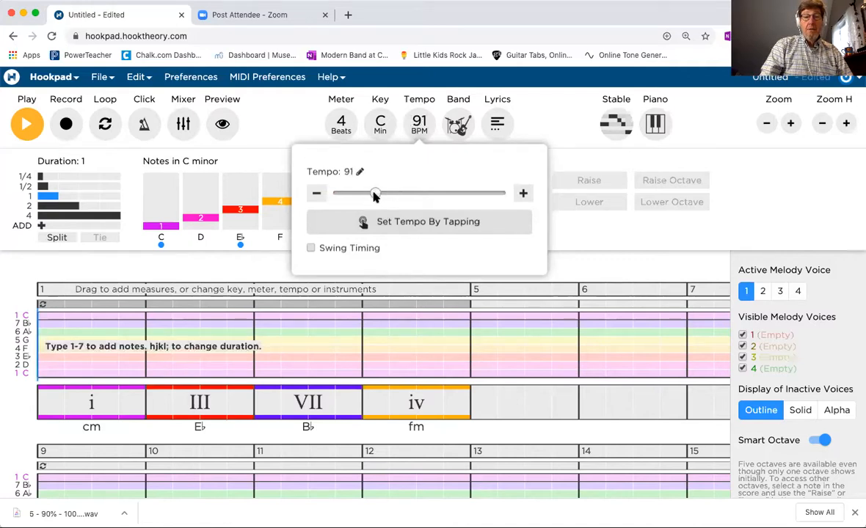
left_click(316, 193)
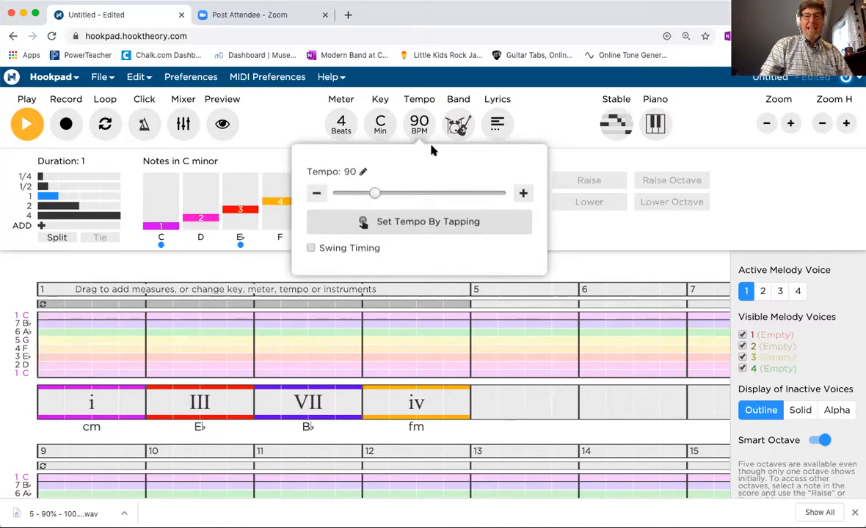
left_click(573, 232)
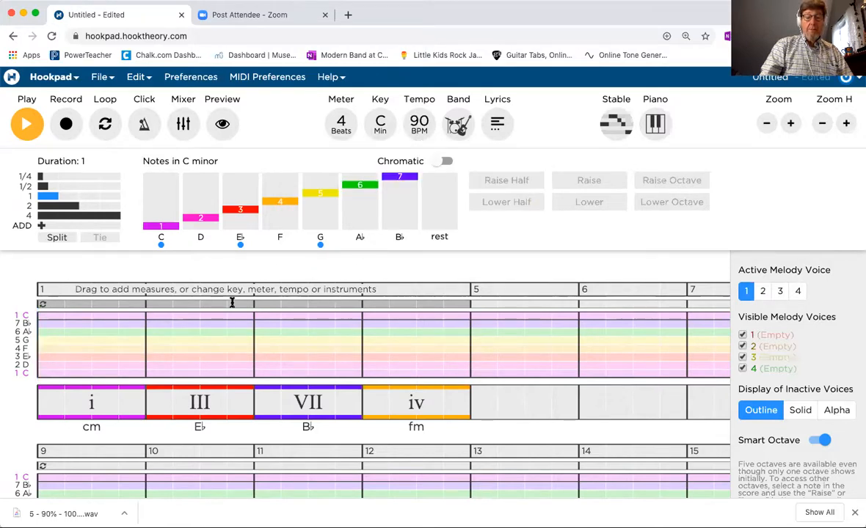
key("space")
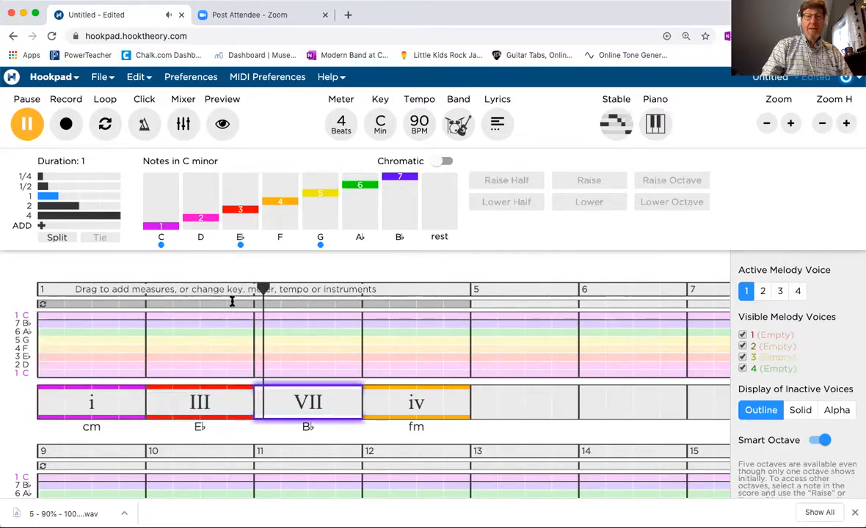
key("space")
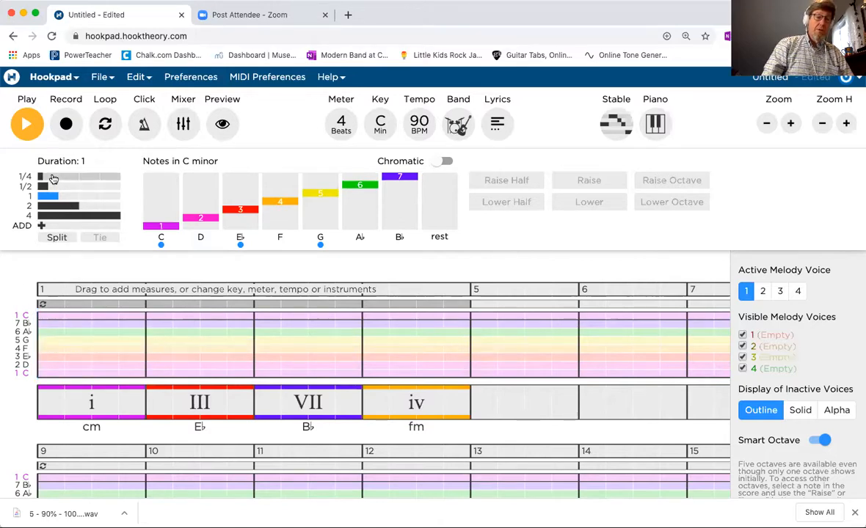
Start the melody in measure 1 with a half-beat rest
left_click(81, 408)
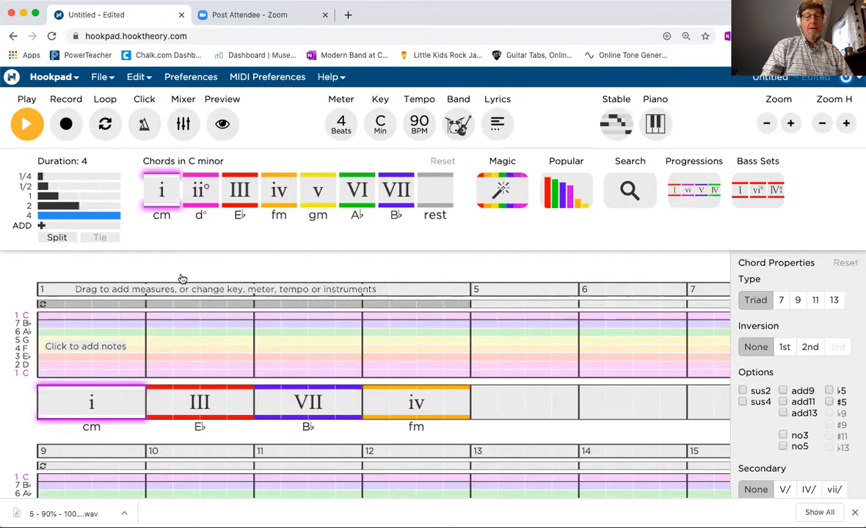
left_click(108, 357)
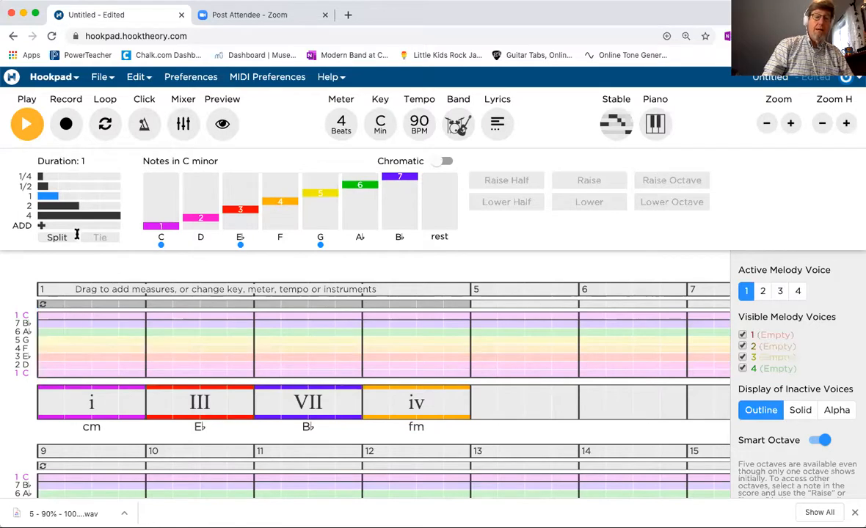
left_click(44, 187)
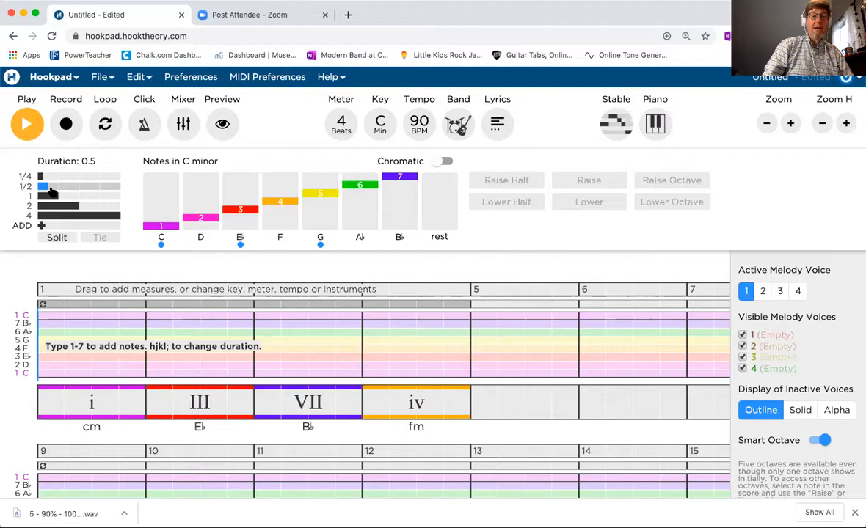
left_click(440, 205)
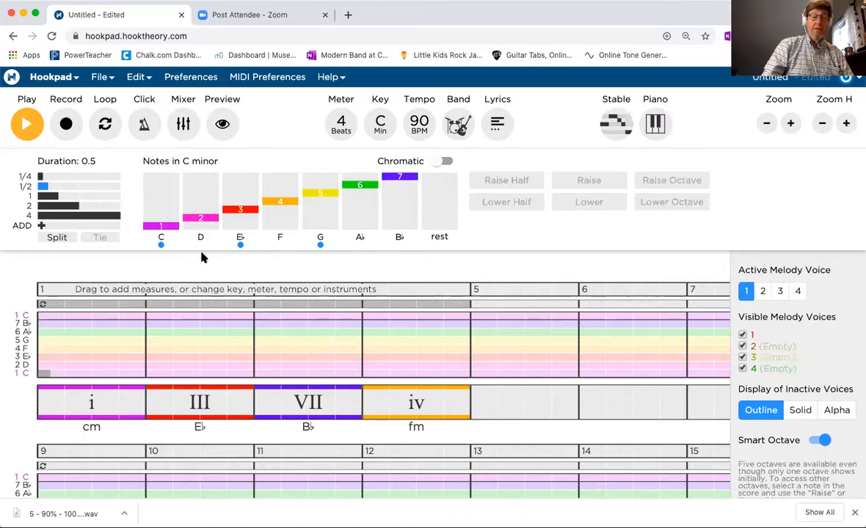
left_click(111, 404)
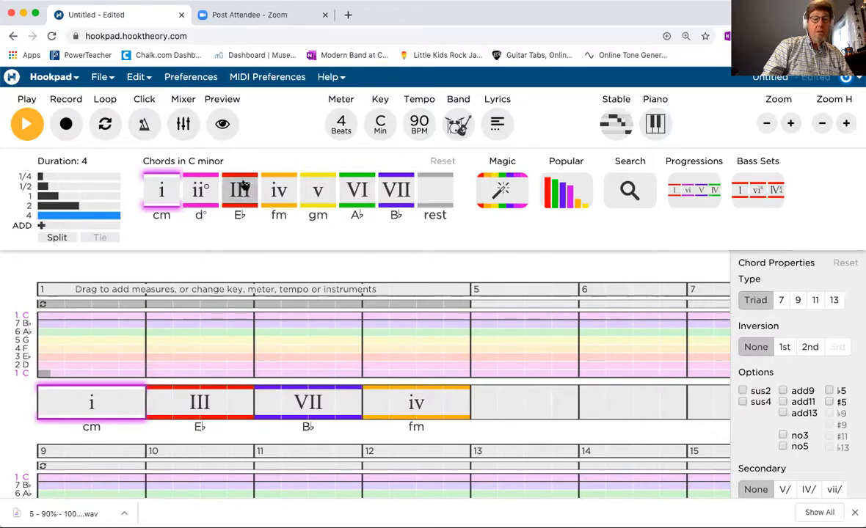
left_click(69, 330)
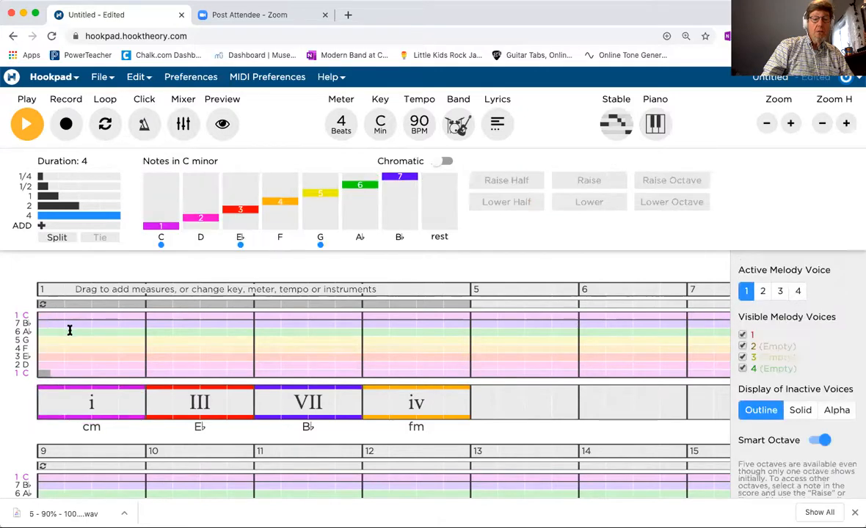
left_click(244, 224)
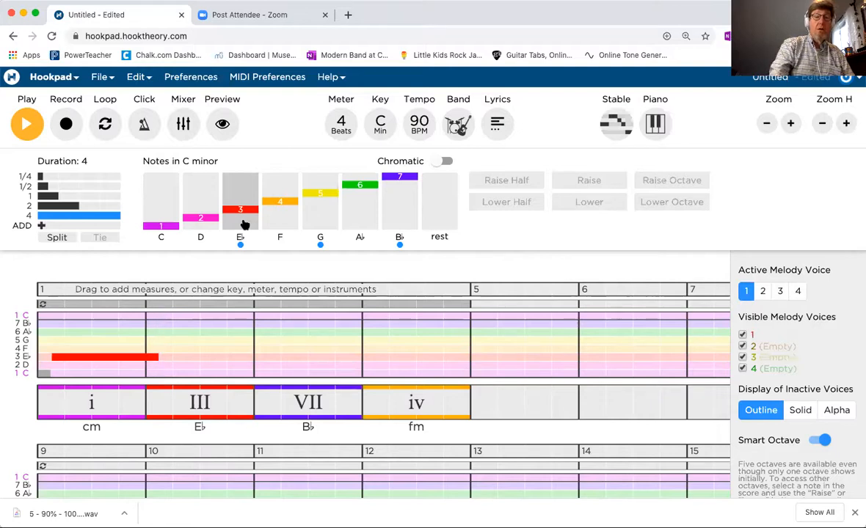
left_click(145, 78)
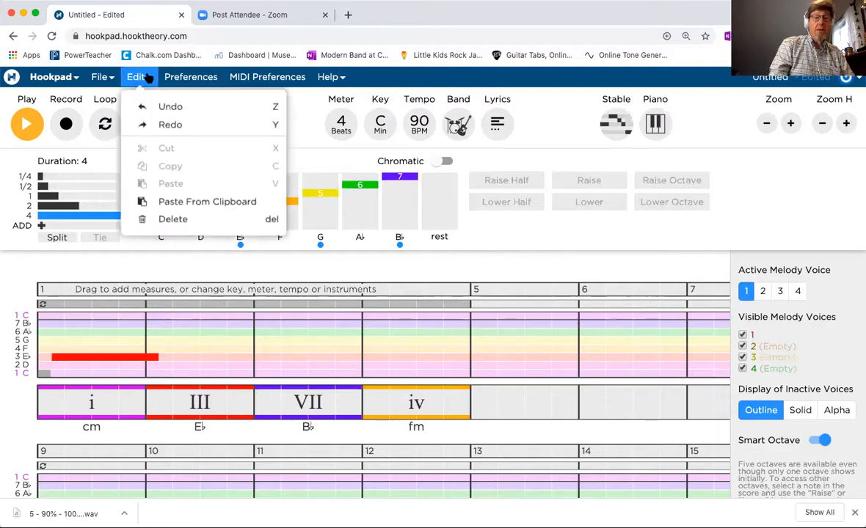
left_click(168, 107)
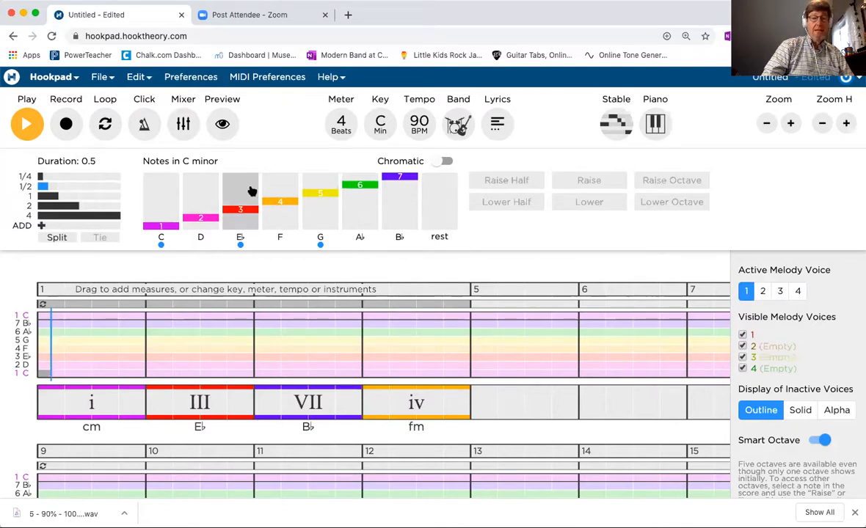
Fill the rest of measure 1 with half-beat melody notes E♭, E♭, G, F, E♭, D and C
left_click(248, 211)
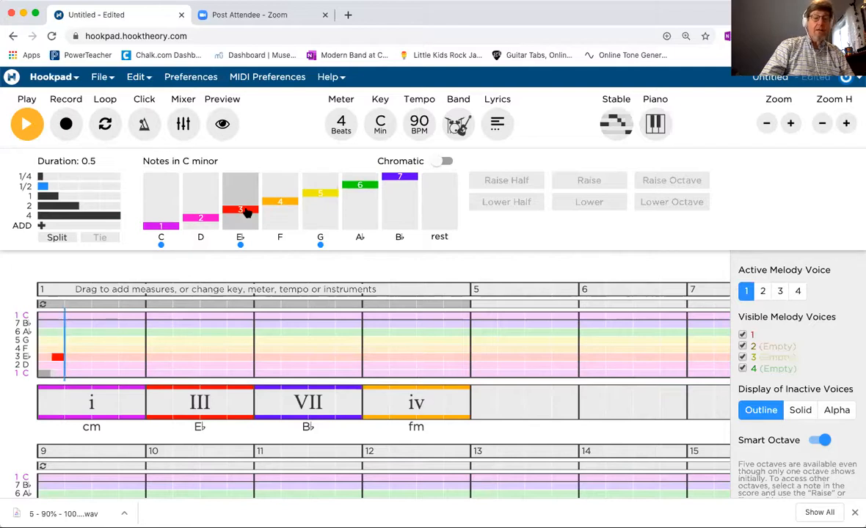
left_click(247, 212)
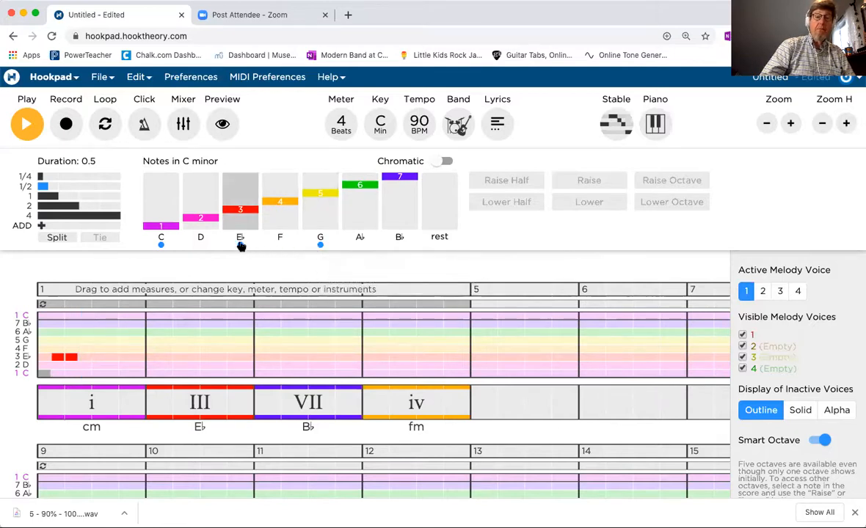
left_click(324, 210)
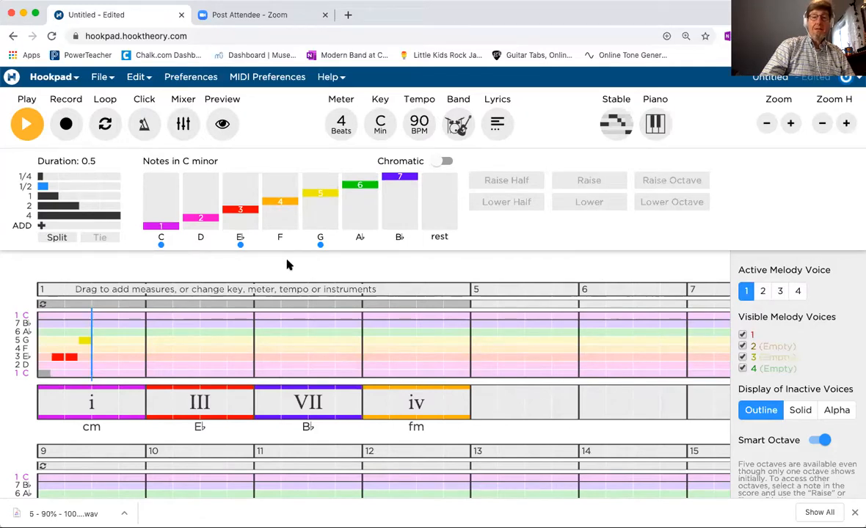
left_click(280, 216)
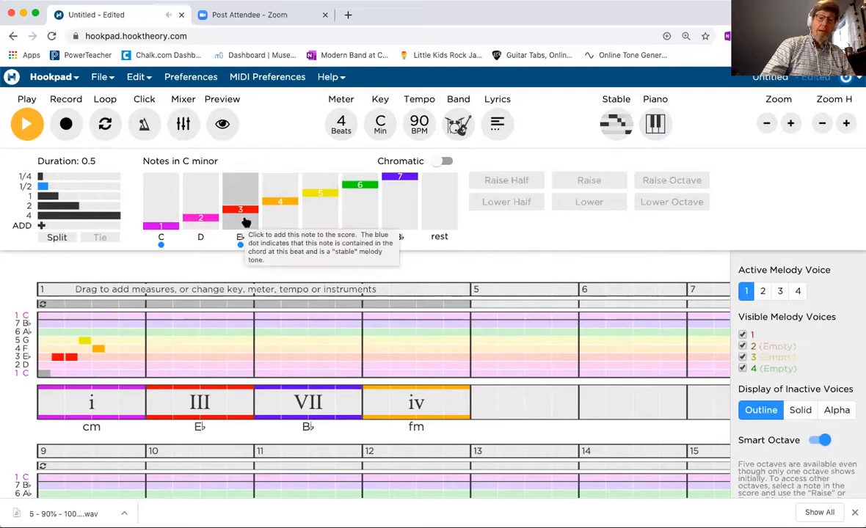
left_click(247, 222)
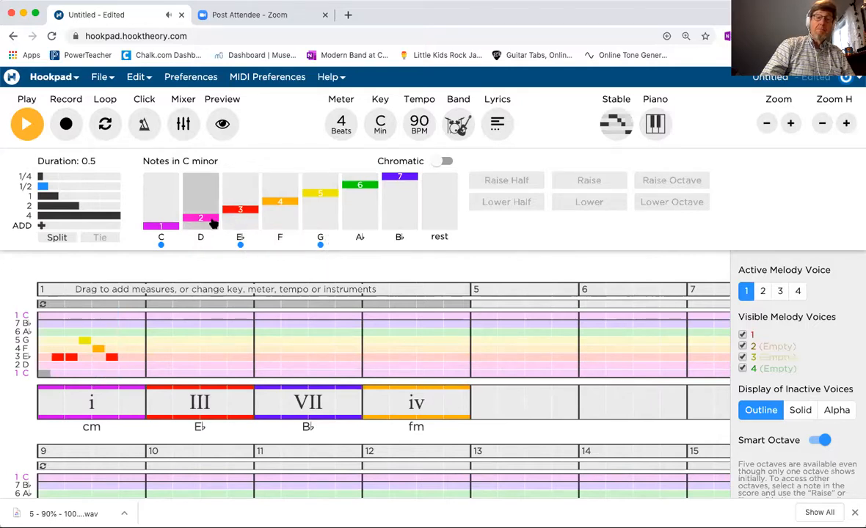
left_click(210, 228)
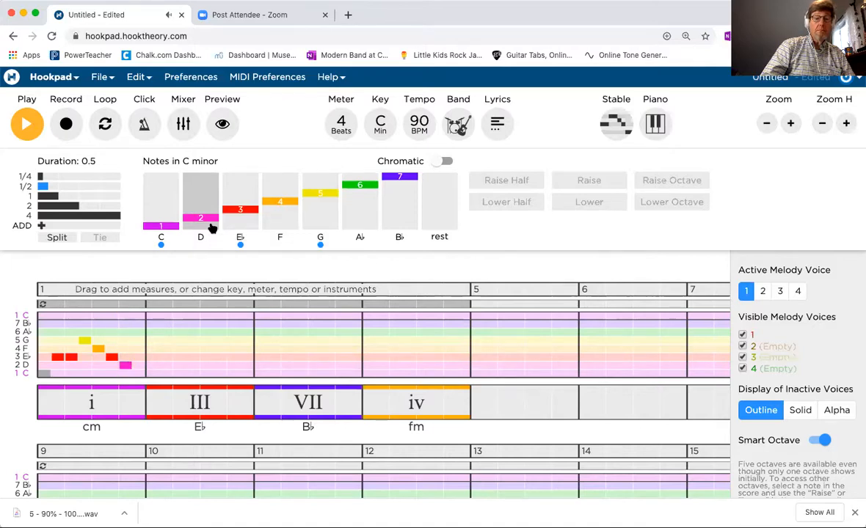
left_click(170, 215)
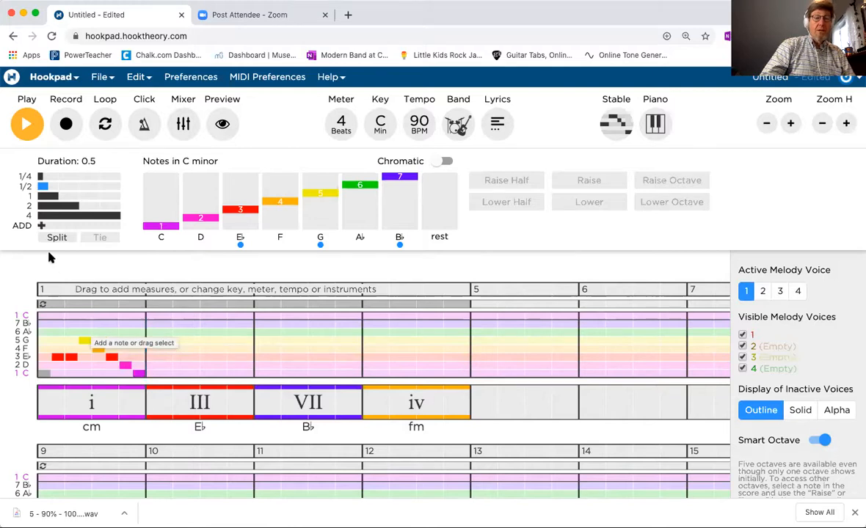
Play back the measure 1 melody with its chord from the beginning, twice
left_click(41, 320)
left_click(27, 122)
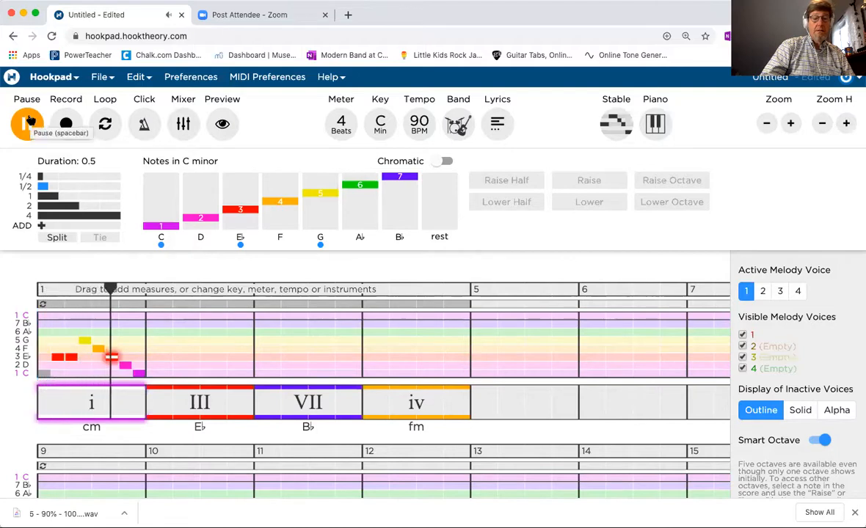
left_click(30, 122)
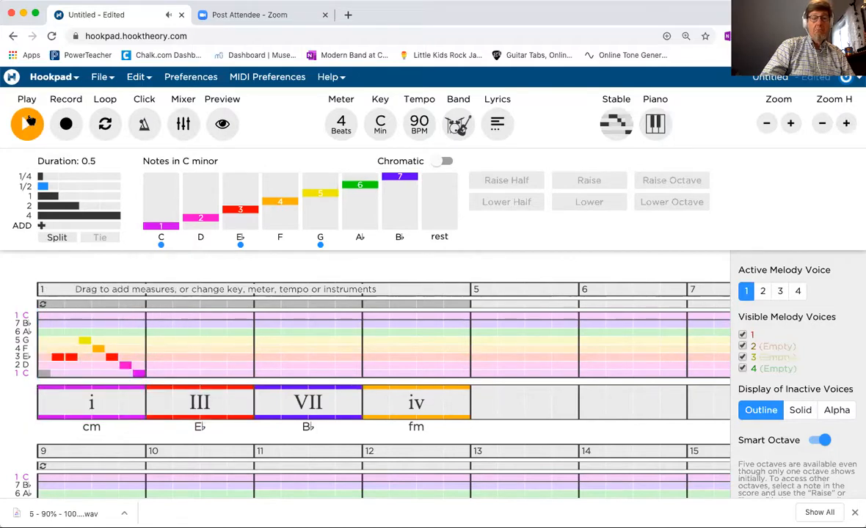
left_click(29, 122)
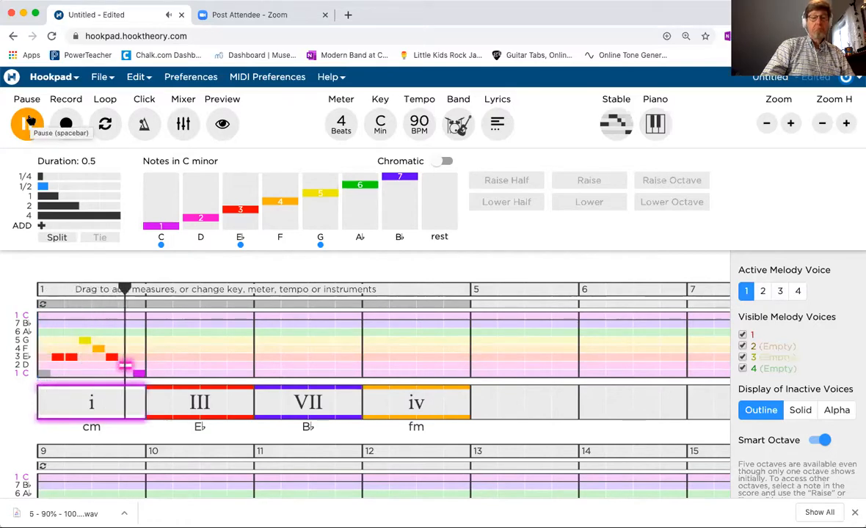
left_click(29, 121)
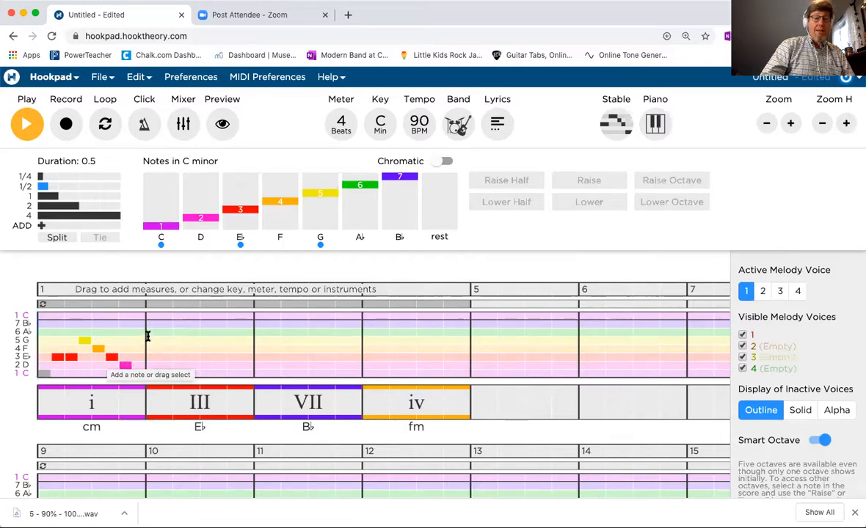
Set the note duration to 1 beat and add a B♭ as the first melody note of measure 2, over the III chord
key("1")
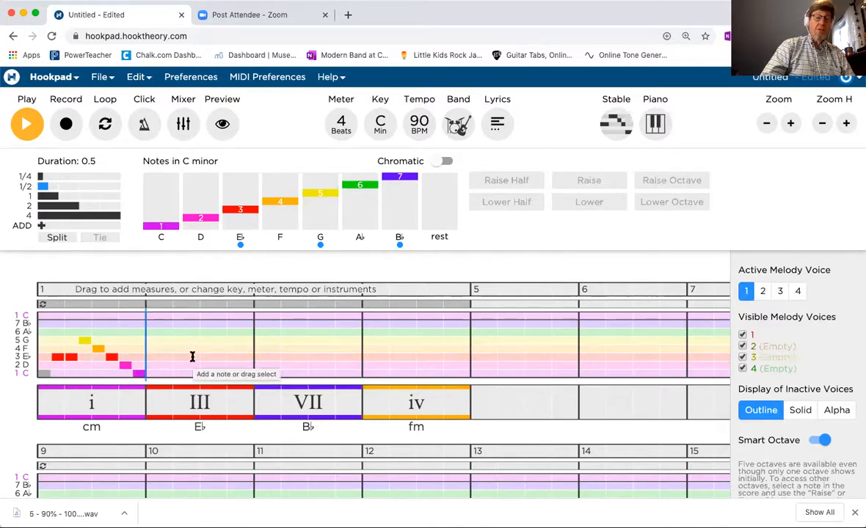
left_click(54, 197)
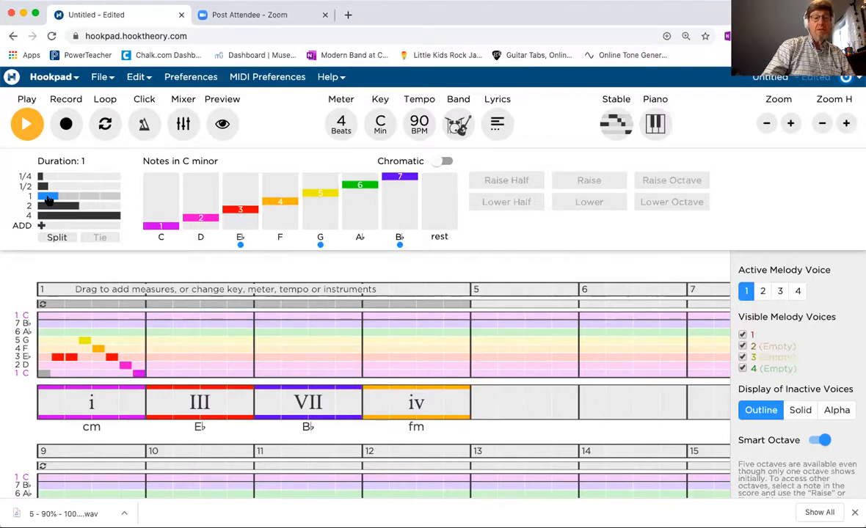
left_click(206, 403)
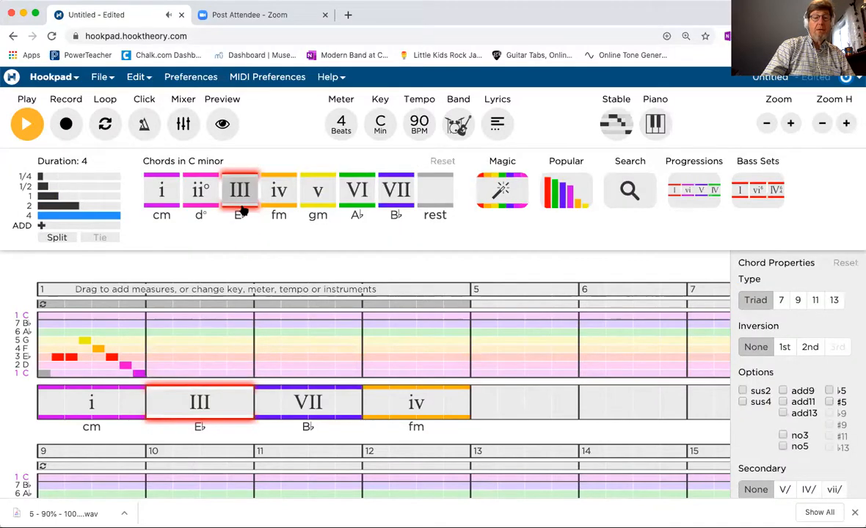
left_click(160, 328)
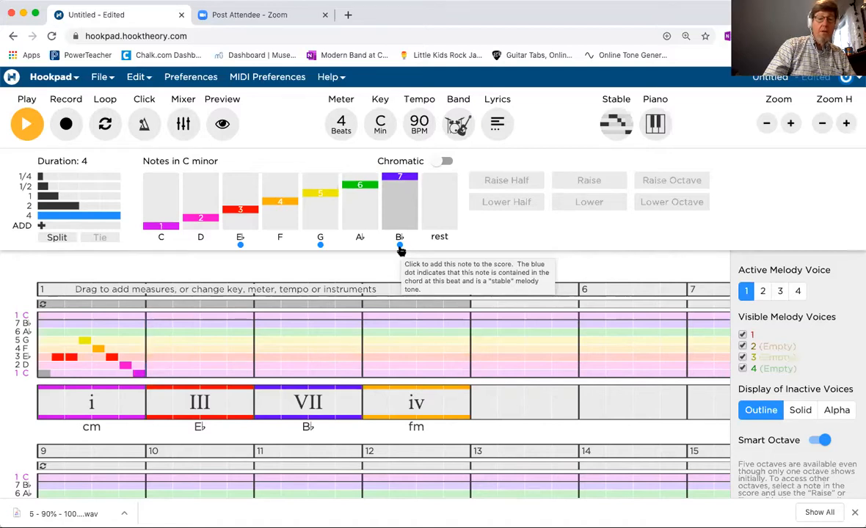
left_click(50, 196)
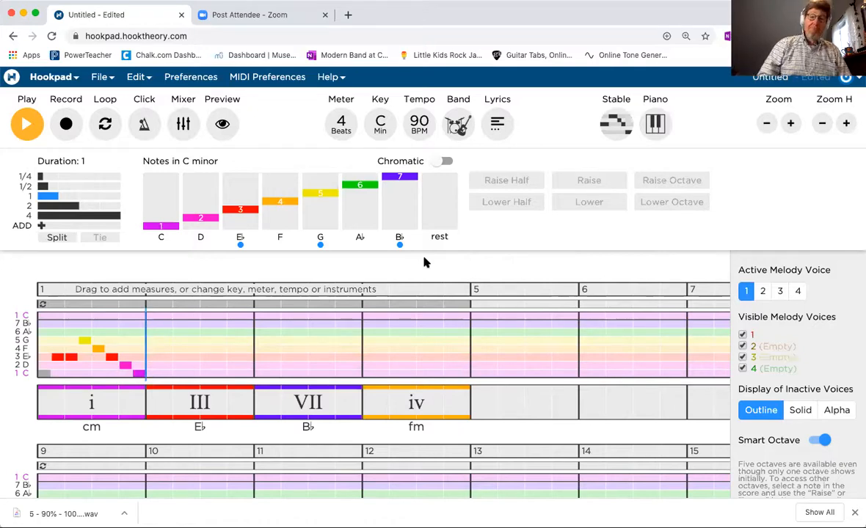
left_click(404, 184)
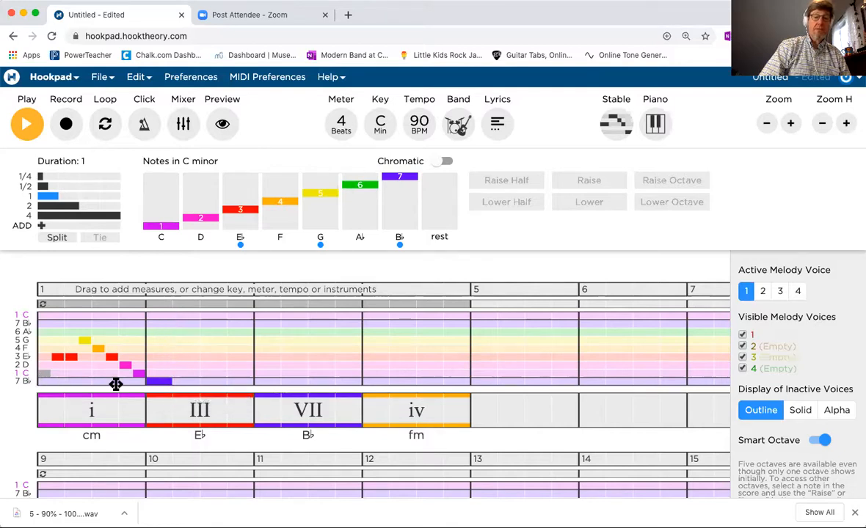
Raise the first B♭ of measure 2 one octave, moving it up seven scale steps
left_click(165, 382)
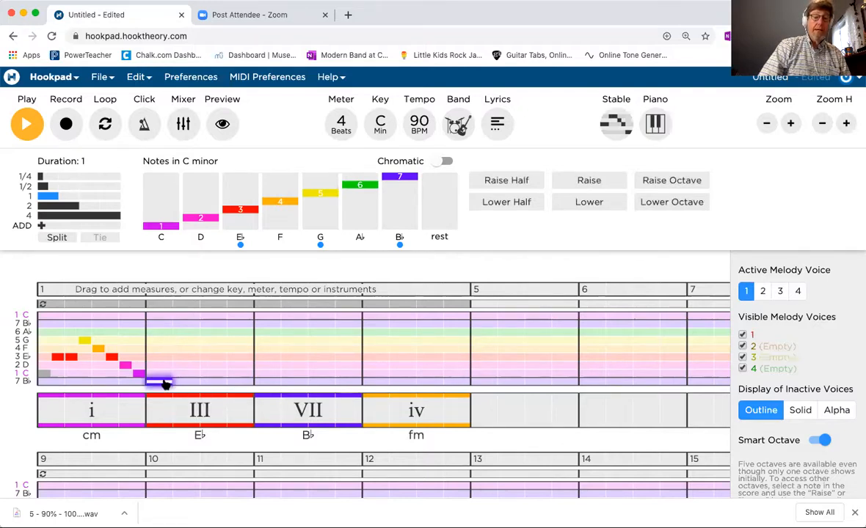
key("Up")
key("Up")
key("Up")
key("Up")
key("Up")
key("Up")
key("Up")
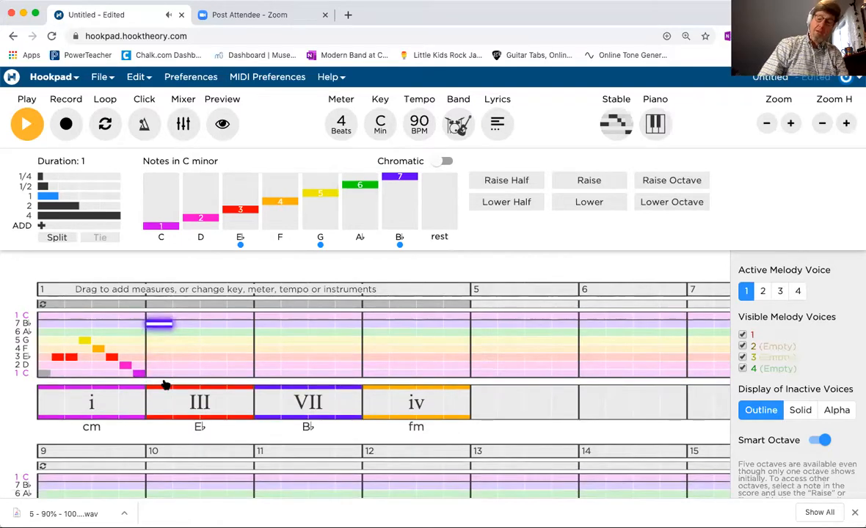
Lower the first B♭ of measure 2 one octave, moving it down seven scale steps
left_click(162, 328)
key("Down")
key("Down")
key("Down")
key("Down")
key("Down")
key("Down")
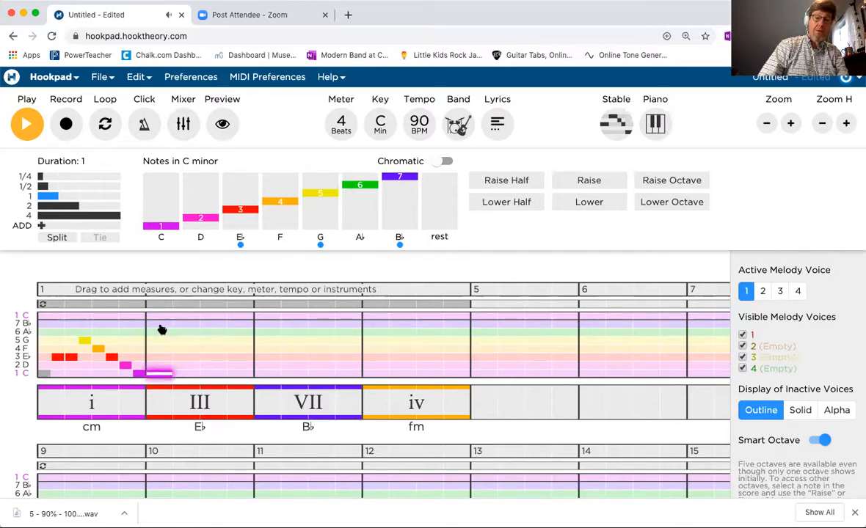
key("Down")
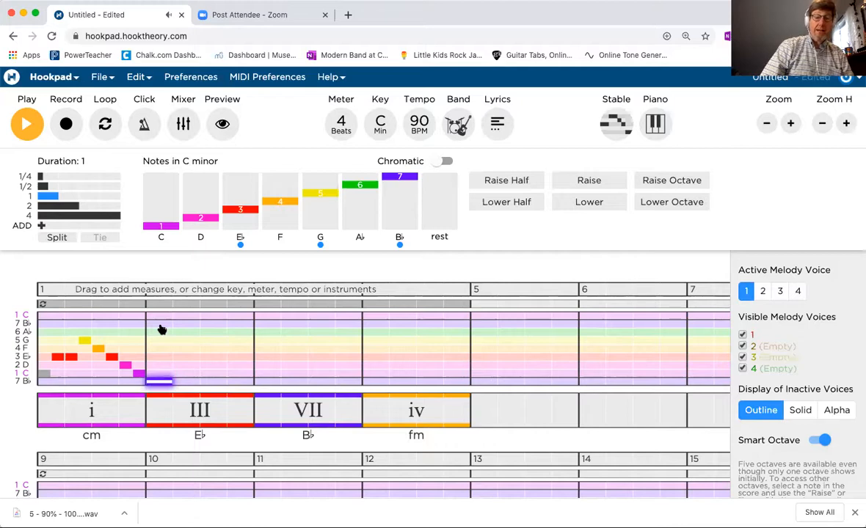
Complete measure 2 of the melody with a one-beat G, a one-beat B♭ and a one-beat rest
left_click(173, 366)
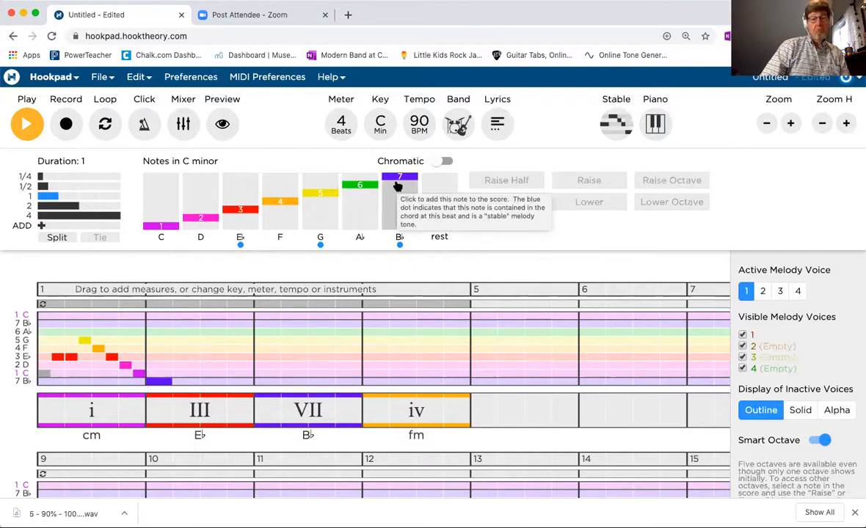
left_click(315, 208)
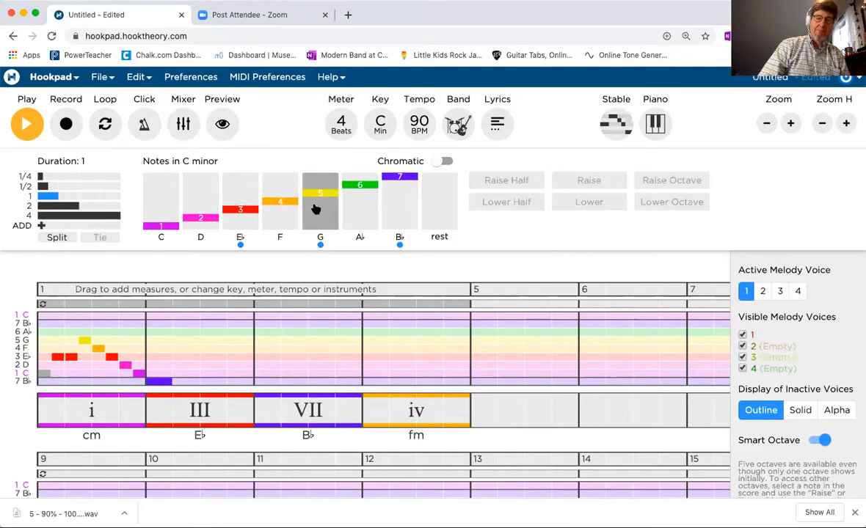
left_click(402, 218)
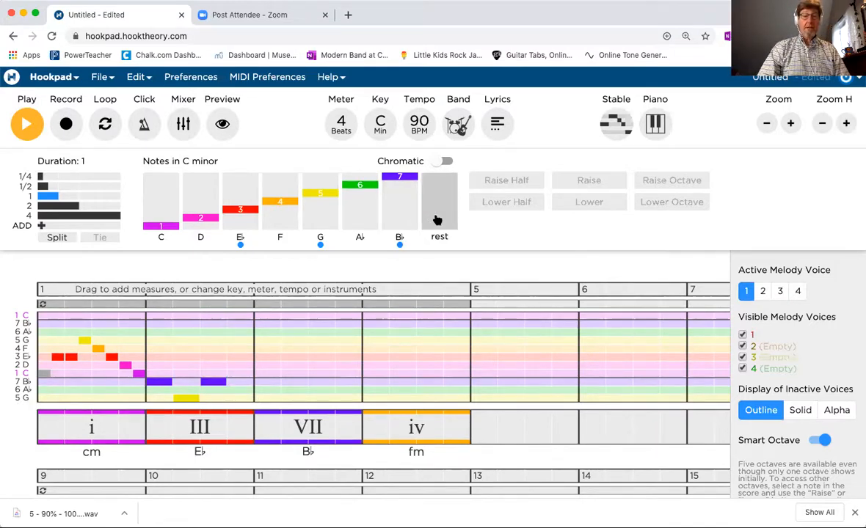
left_click(435, 218)
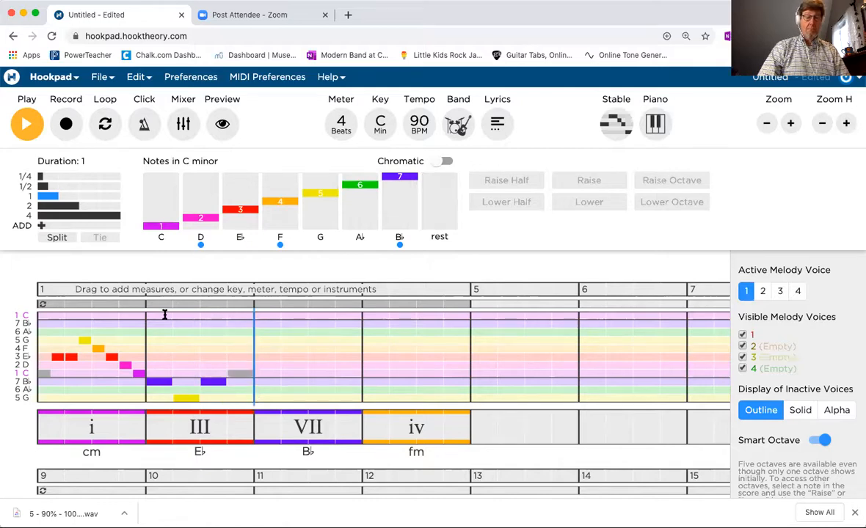
Play back the two-measure melody with the chord progression from the start of measure 1, twice
left_click(36, 324)
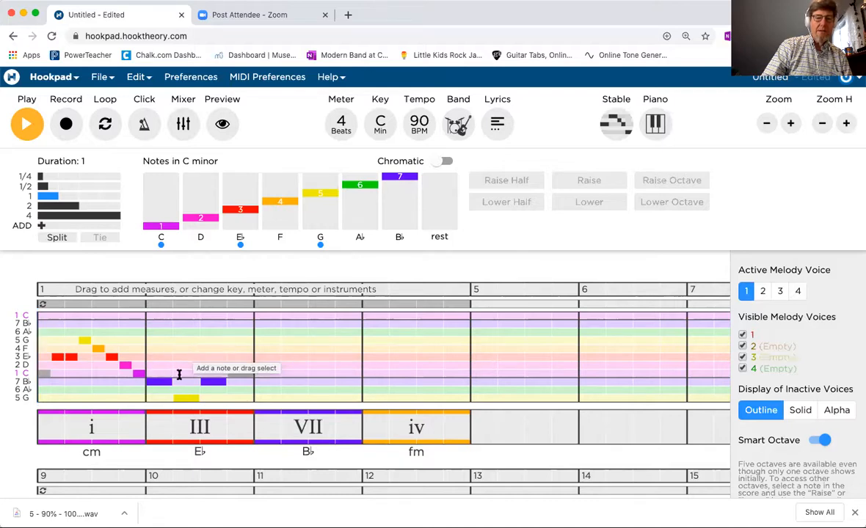
key("space")
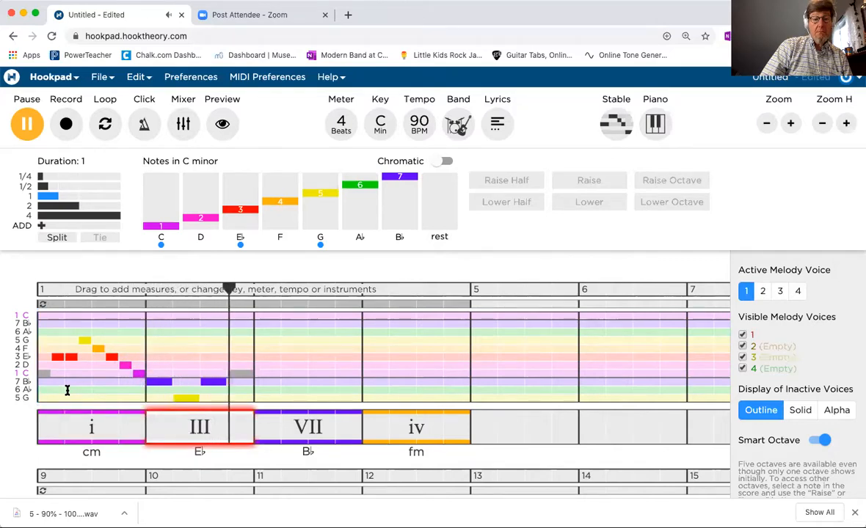
key("space")
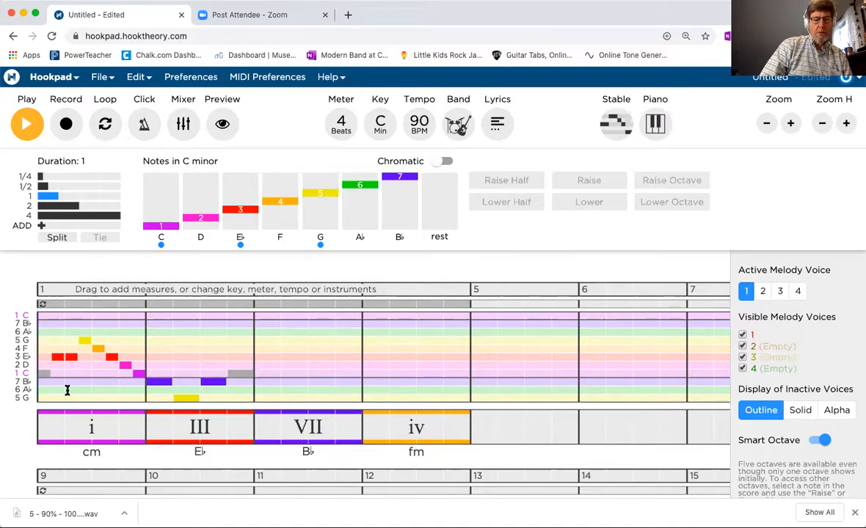
key("space")
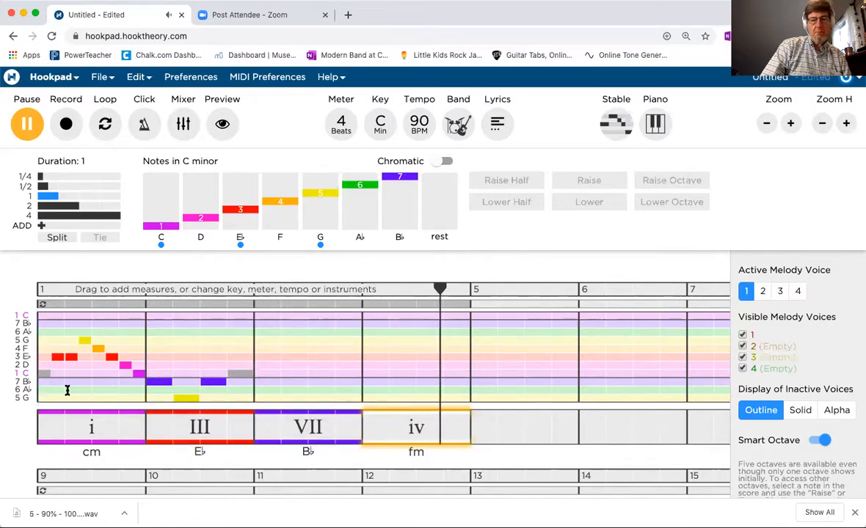
key("space")
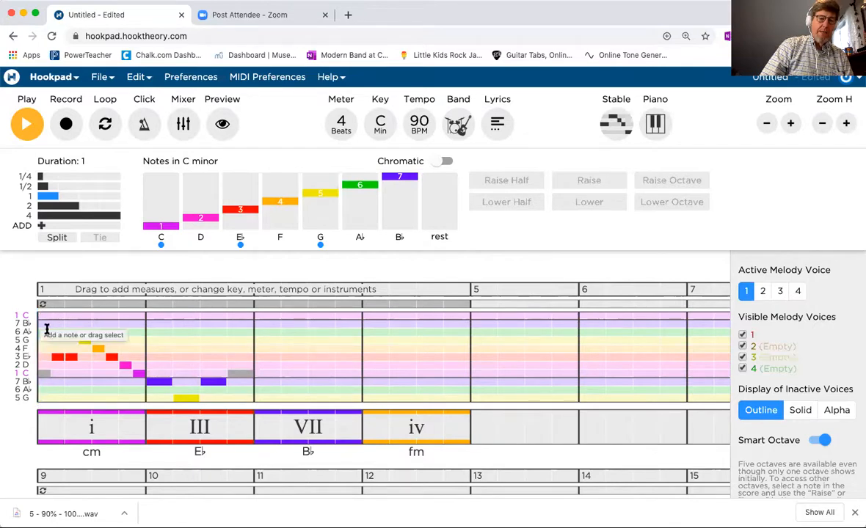
Copy the melody of measures 1 and 2 and paste it at the start of measure 3
left_click_drag(142, 394, 250, 405)
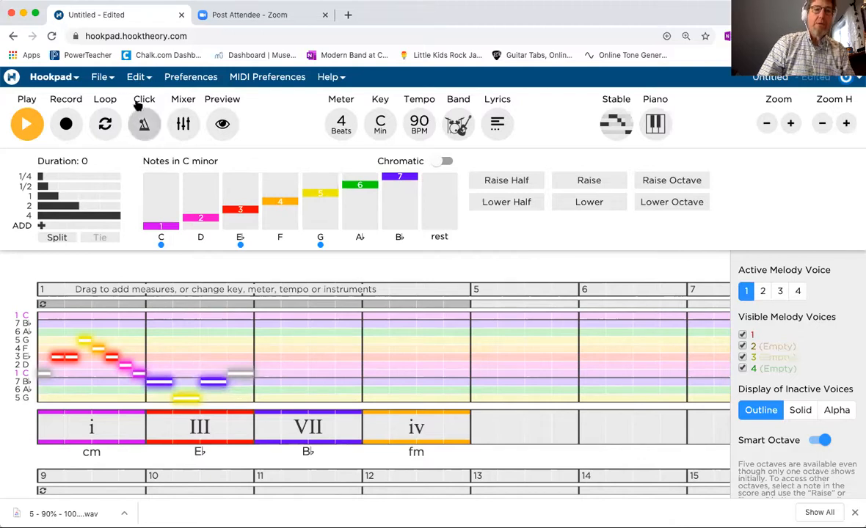
left_click(128, 79)
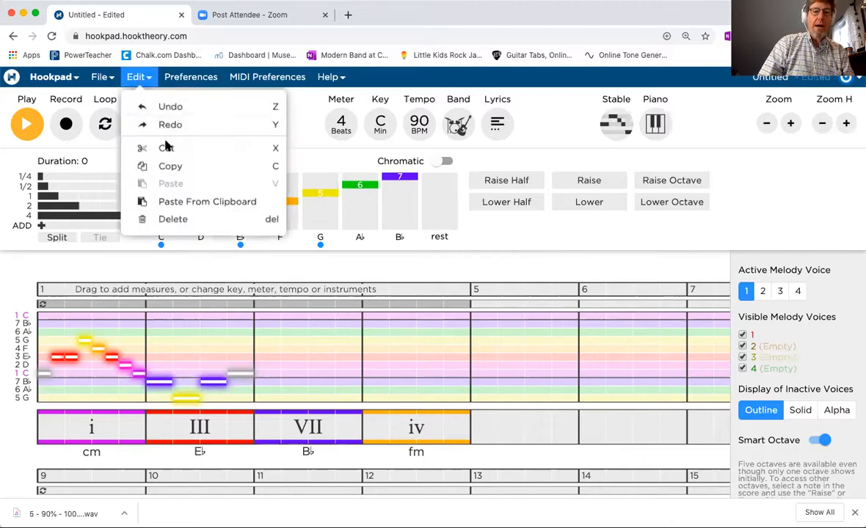
left_click(169, 168)
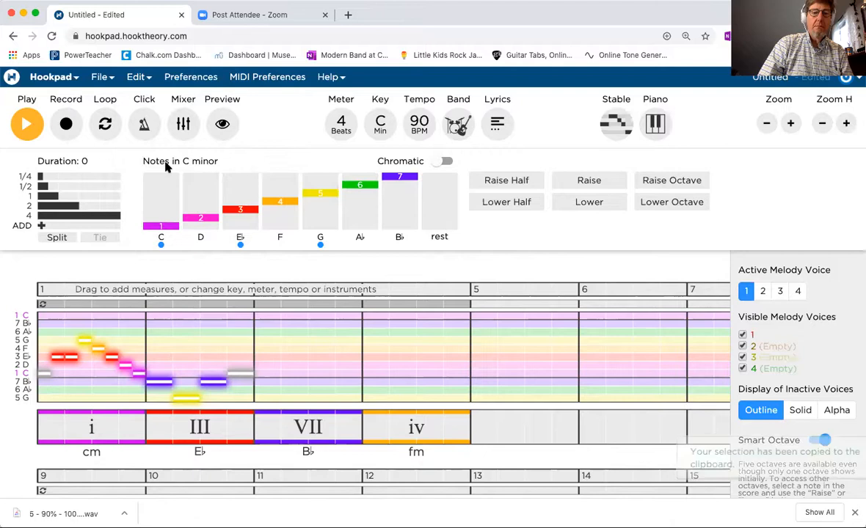
left_click(255, 336)
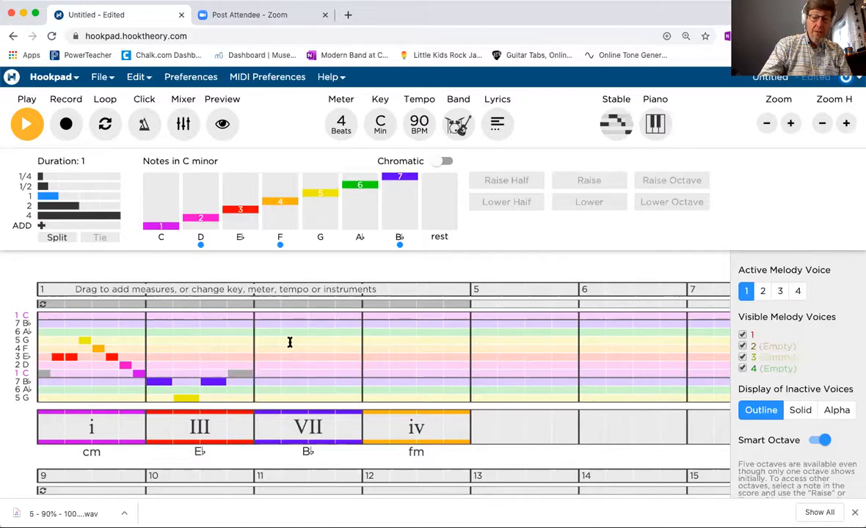
key("super+v")
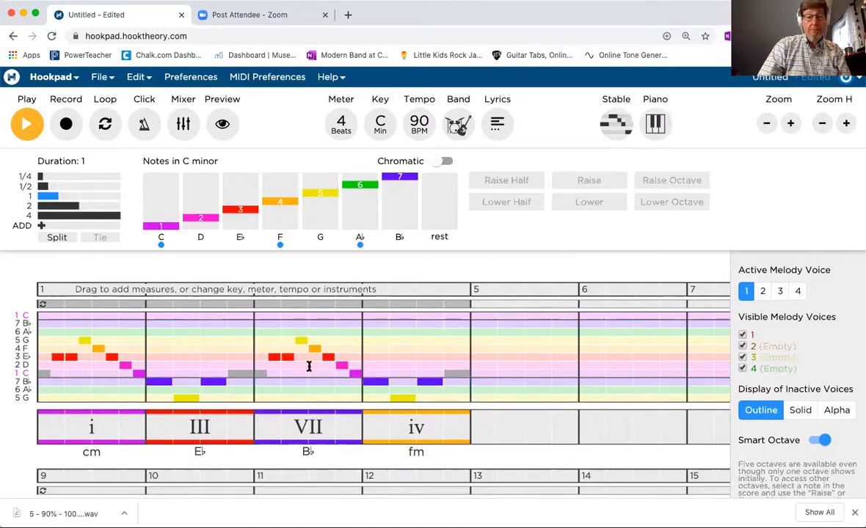
Play back the four measures from the start and check the melody against the VII and iv chords in measures 3 and 4
left_click(40, 329)
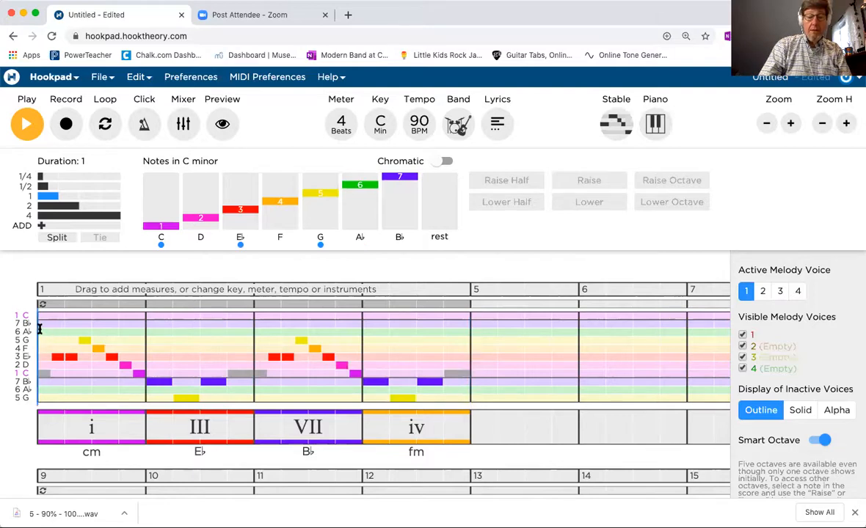
key("space")
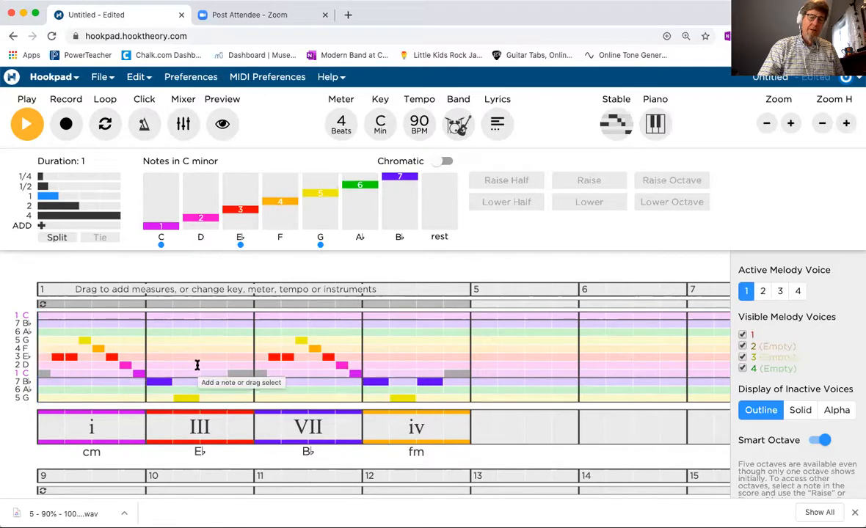
left_click(324, 430)
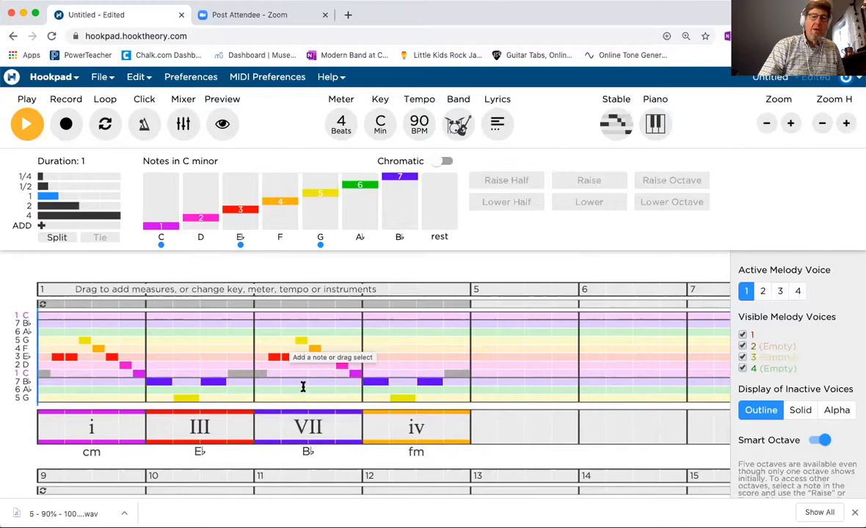
left_click(326, 430)
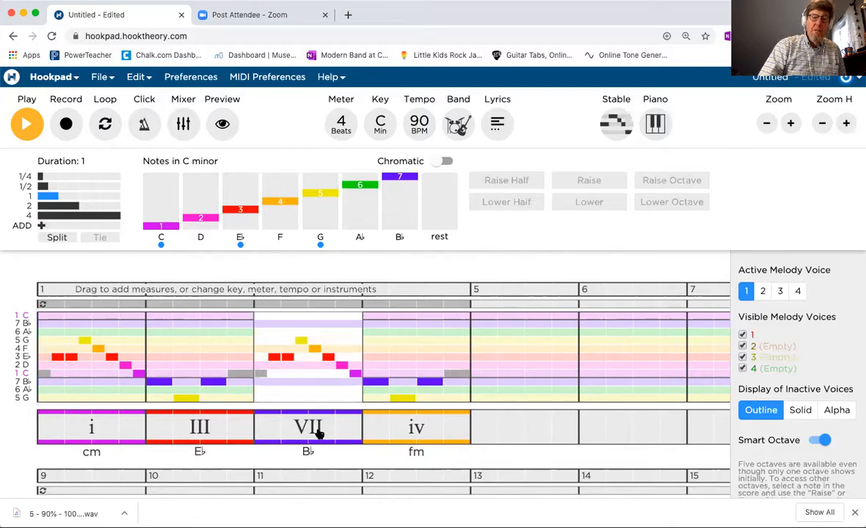
left_click(370, 423)
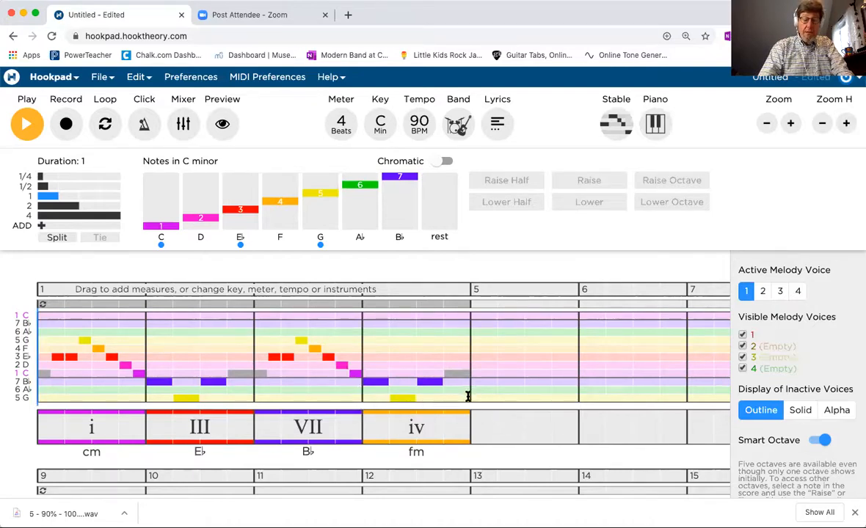
Lower all the melody notes in measures 3 and 4 by one scale step
left_click_drag(467, 396, 254, 331)
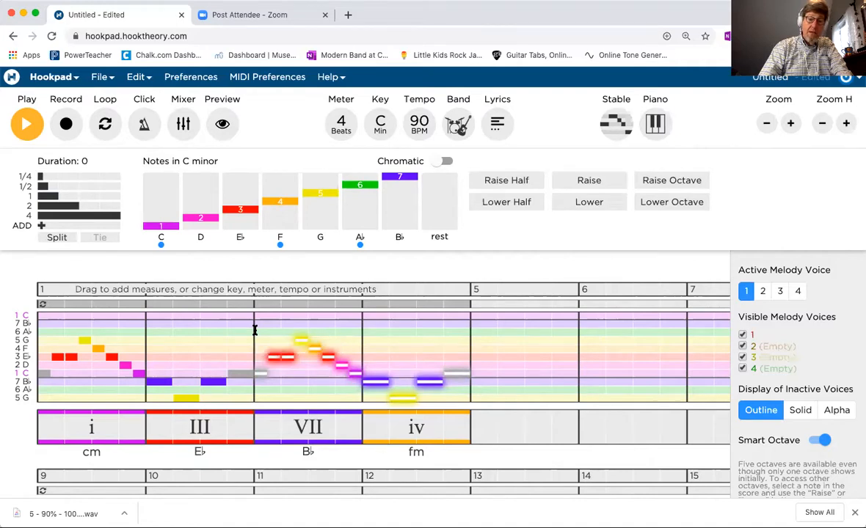
key("Down")
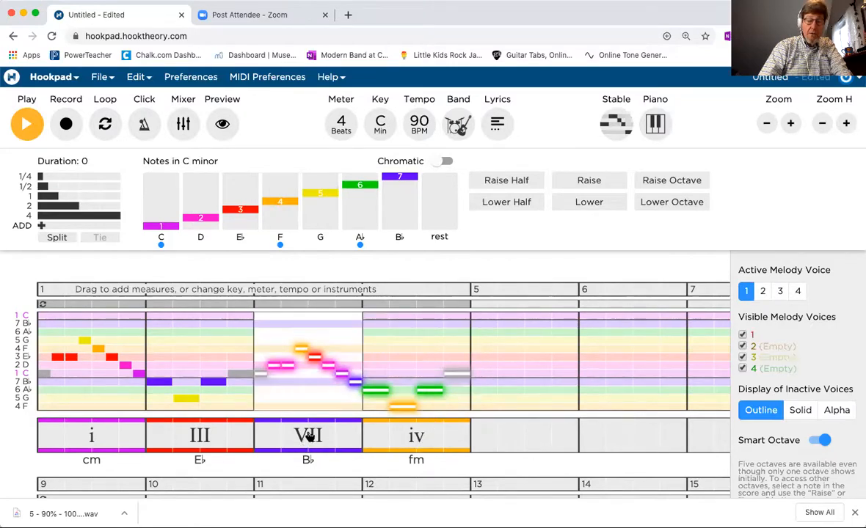
Play back the four measures from the start with the lowered melody notes
left_click(42, 322)
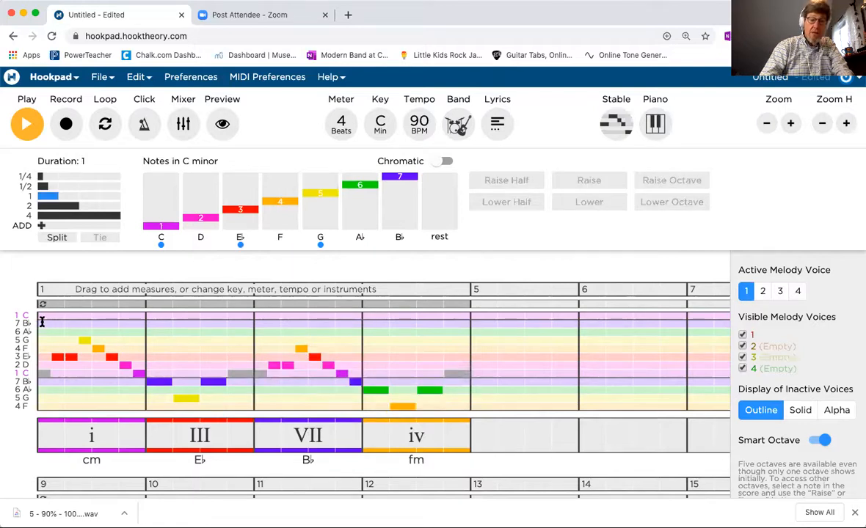
key("space")
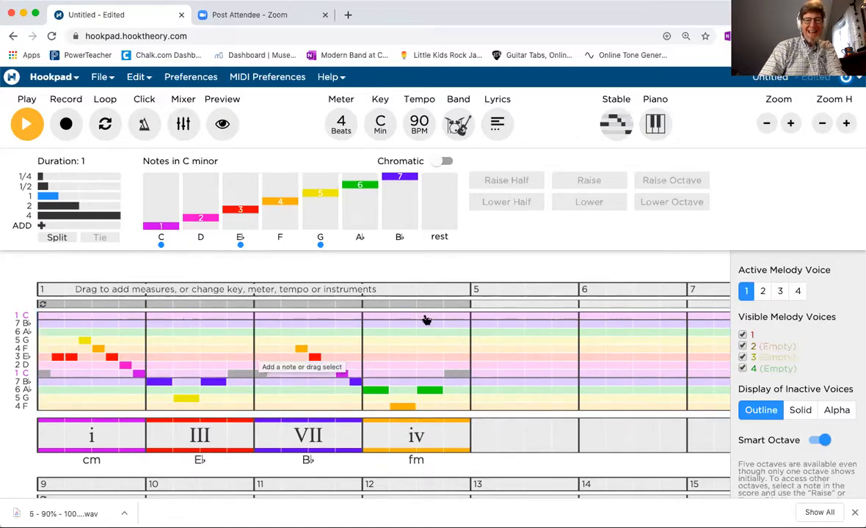
Raise the second melody note of measure 4 to G and lower the third note to F
left_click(405, 407)
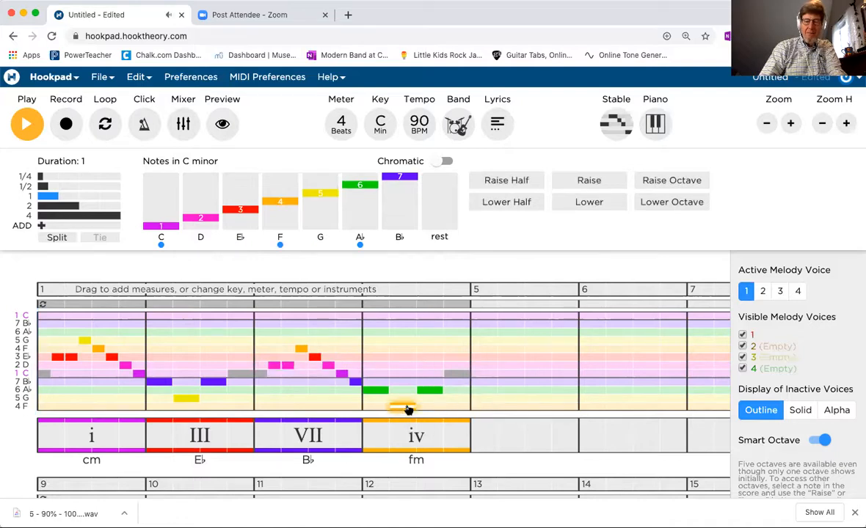
key("Up")
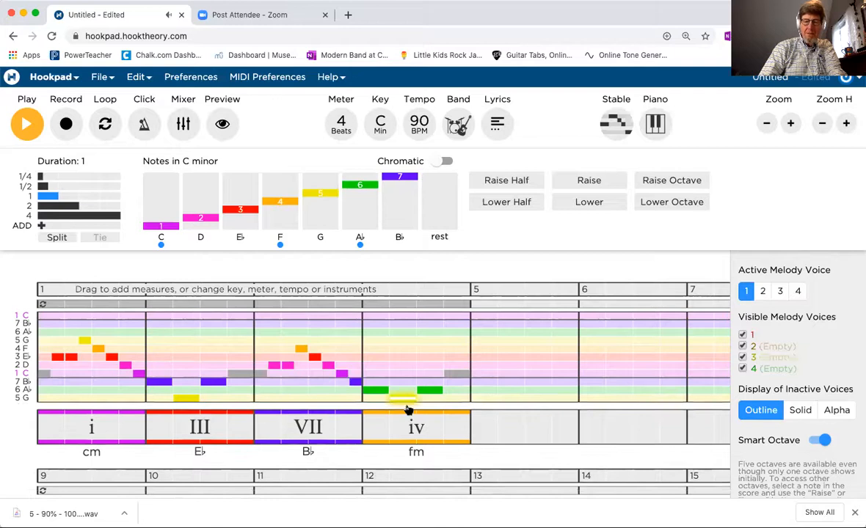
key("Right")
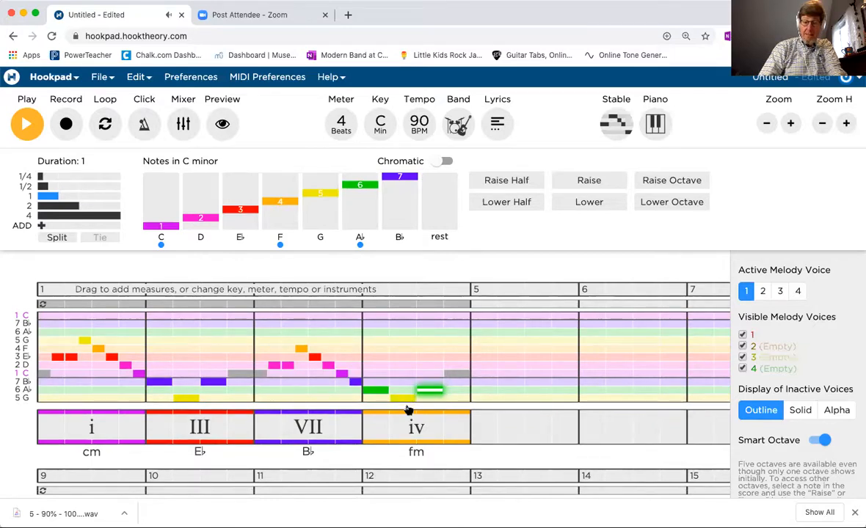
key("Down")
key("Down")
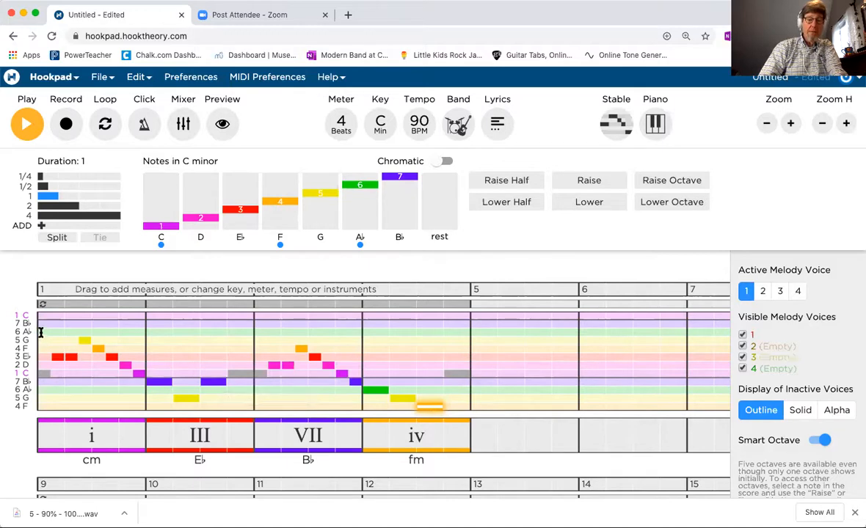
Play back the song from the start to check the revised ending in measure 4
key("space")
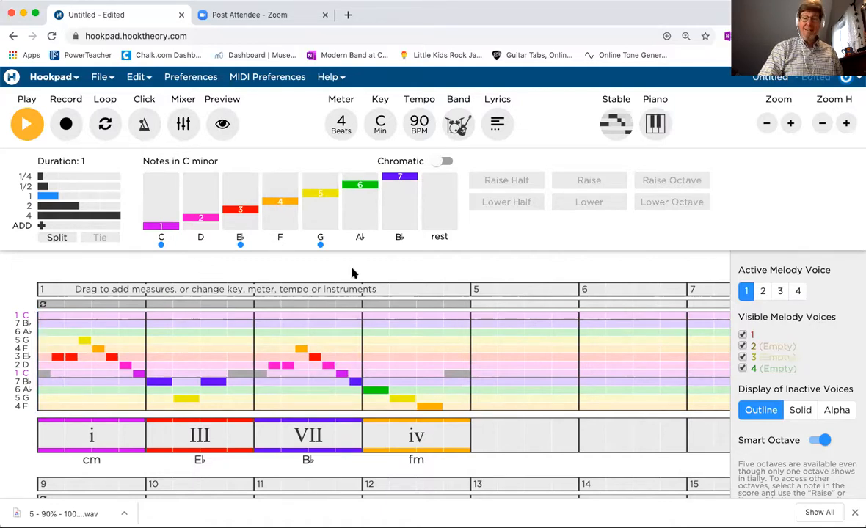
scroll(367, 273, "down", 2)
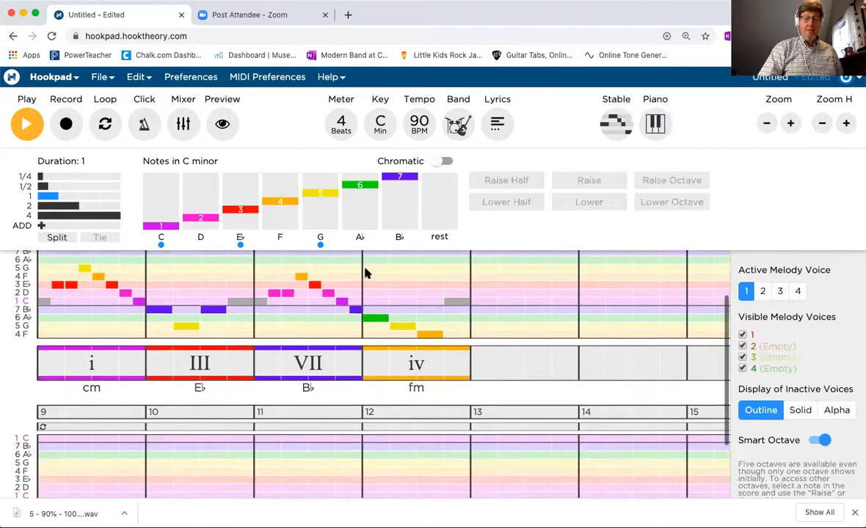
scroll(367, 273, "up", 1)
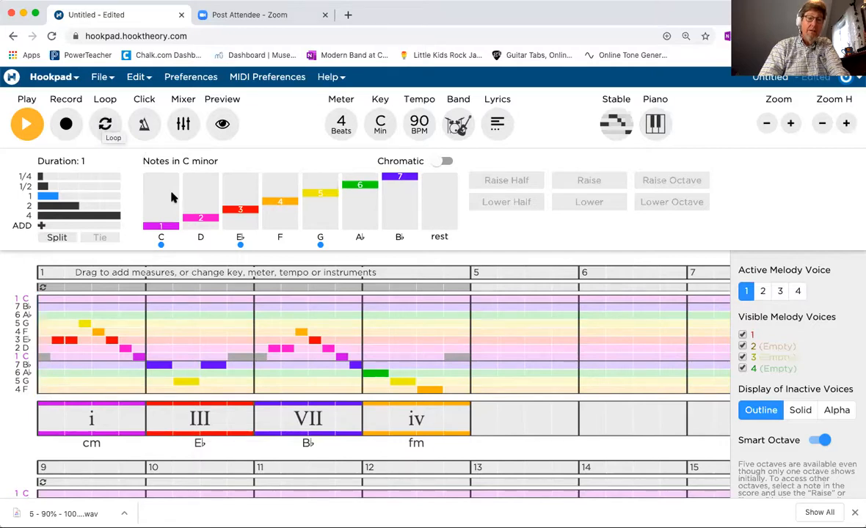
Play the four measures with looping turned on, stop playback, and turn looping off again
left_click(107, 126)
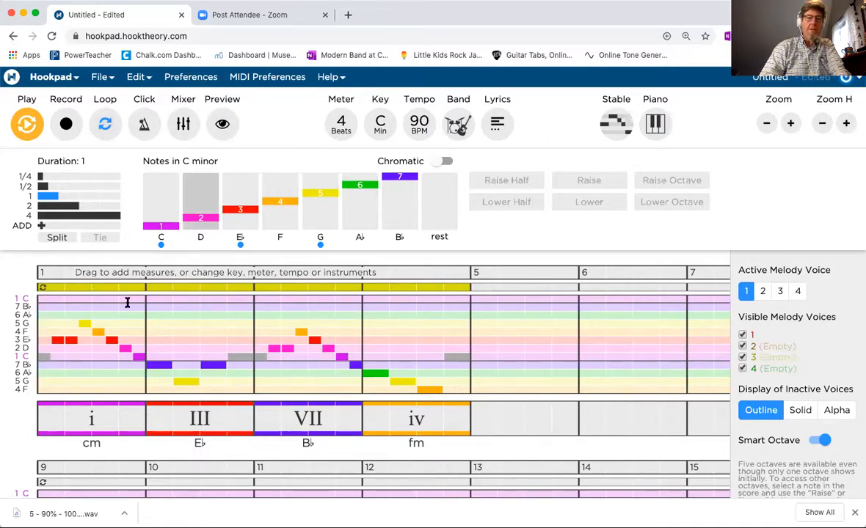
key("space")
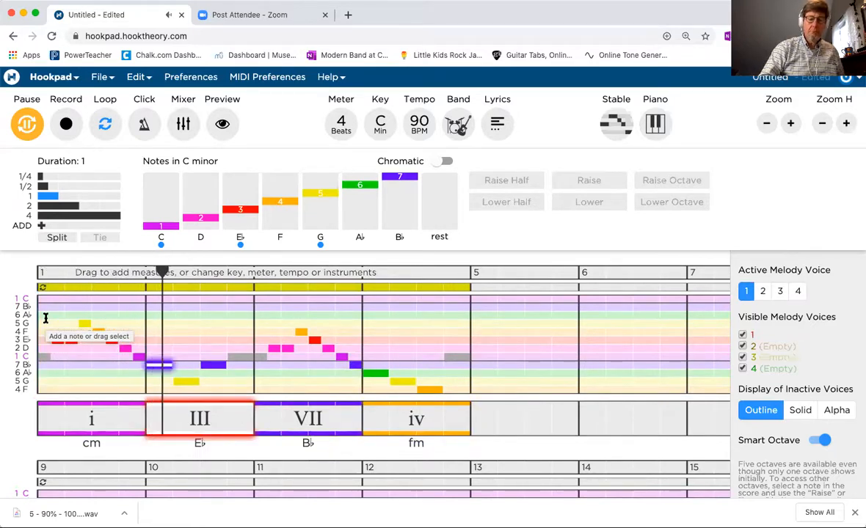
key("space")
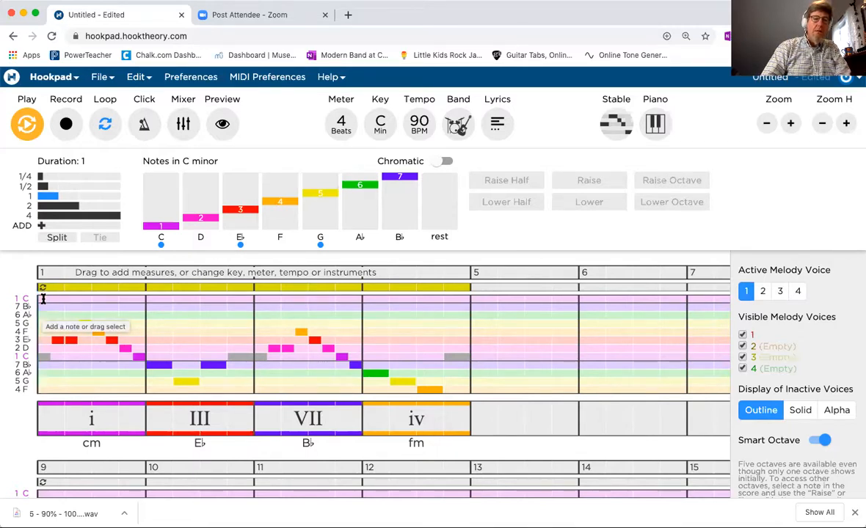
left_click(112, 125)
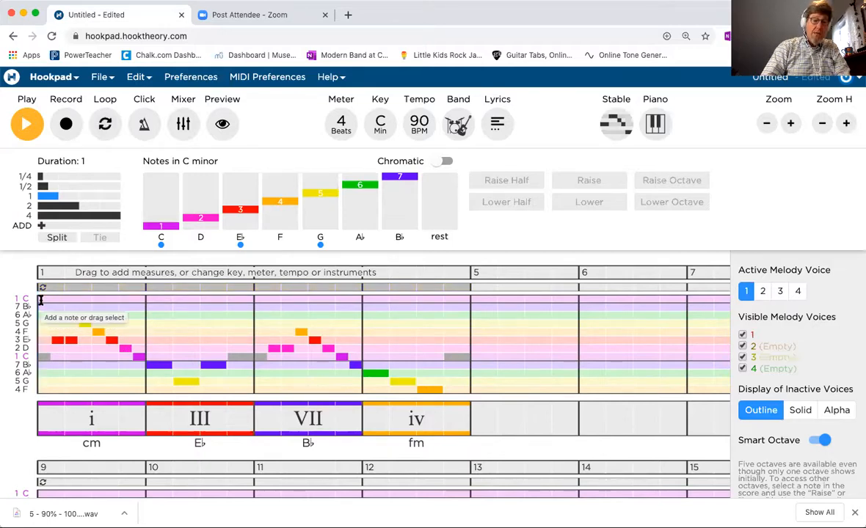
left_click_drag(41, 301, 213, 429)
left_click_drag(336, 435, 479, 439)
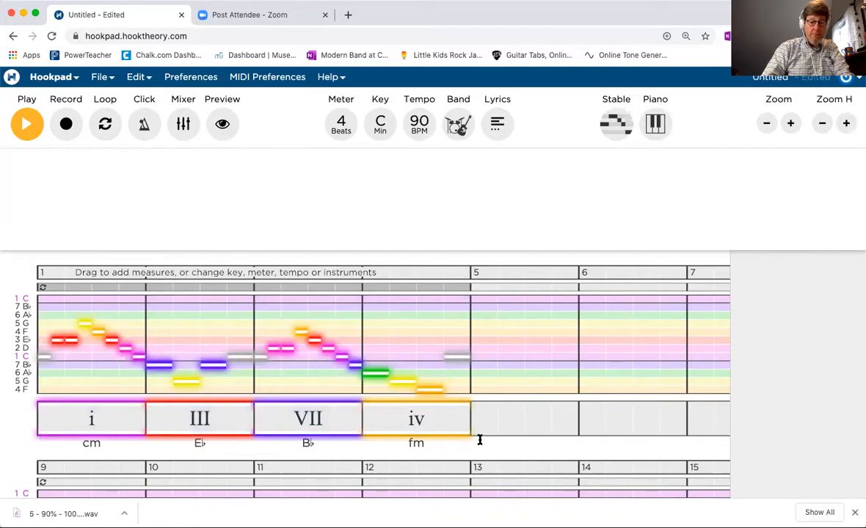
left_click(205, 319)
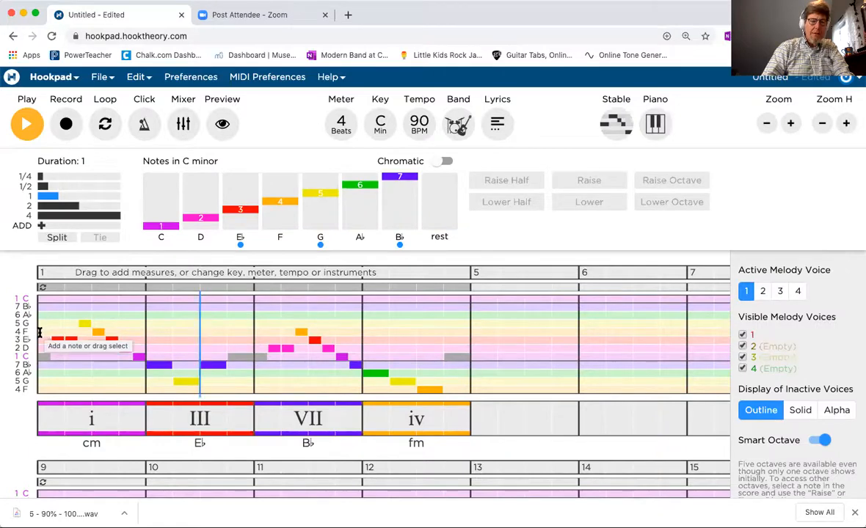
Copy the melody and chords of measures 1 to 4 and paste them at the start of measure 5
left_click_drag(41, 333, 469, 432)
left_click(468, 431)
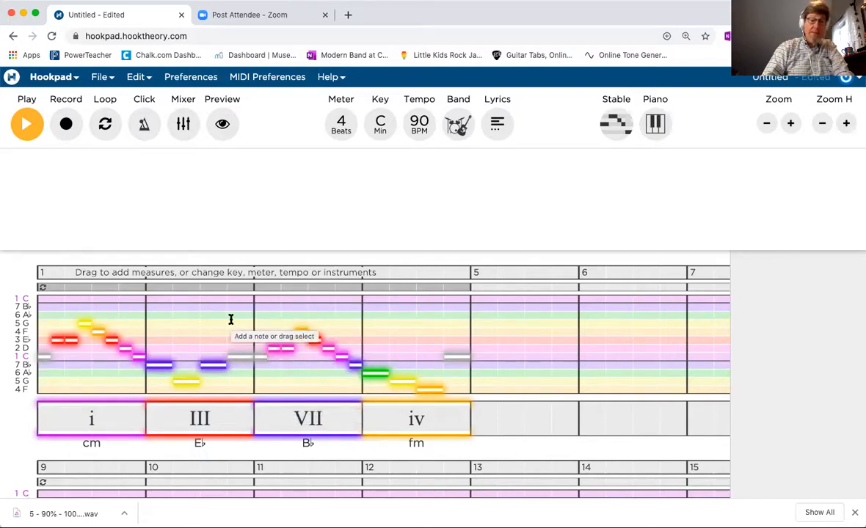
left_click(139, 79)
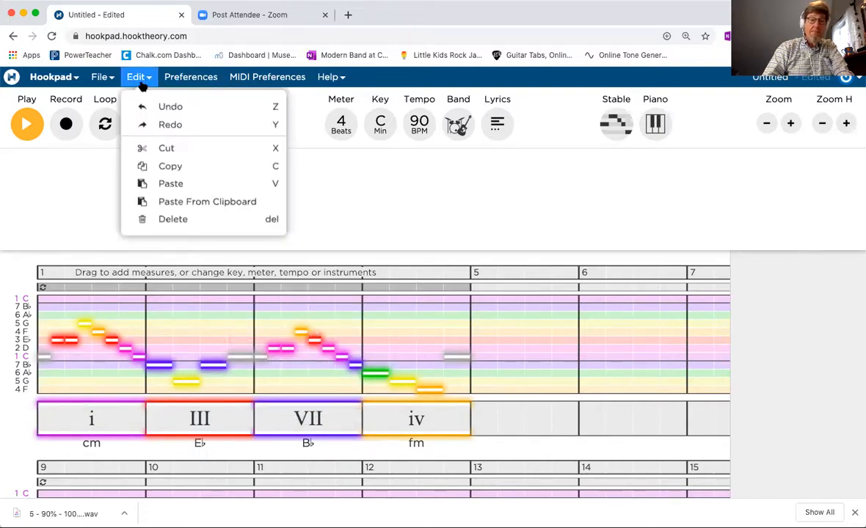
left_click(167, 168)
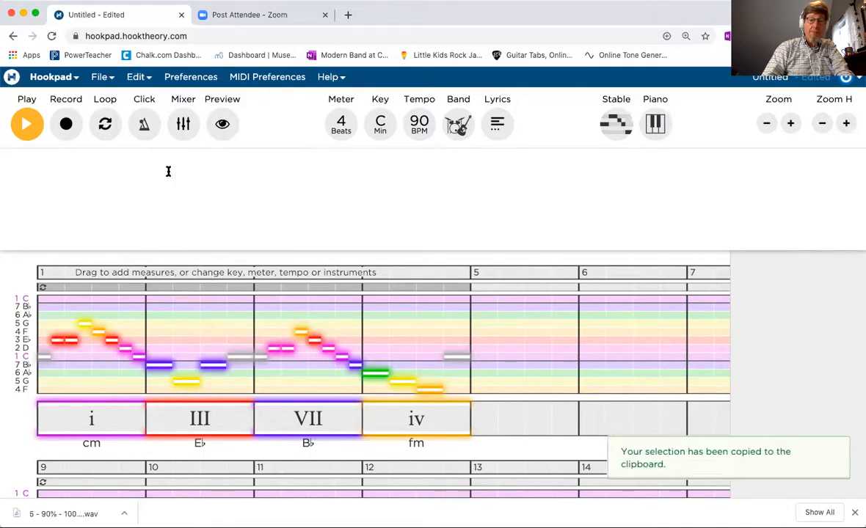
left_click(478, 324)
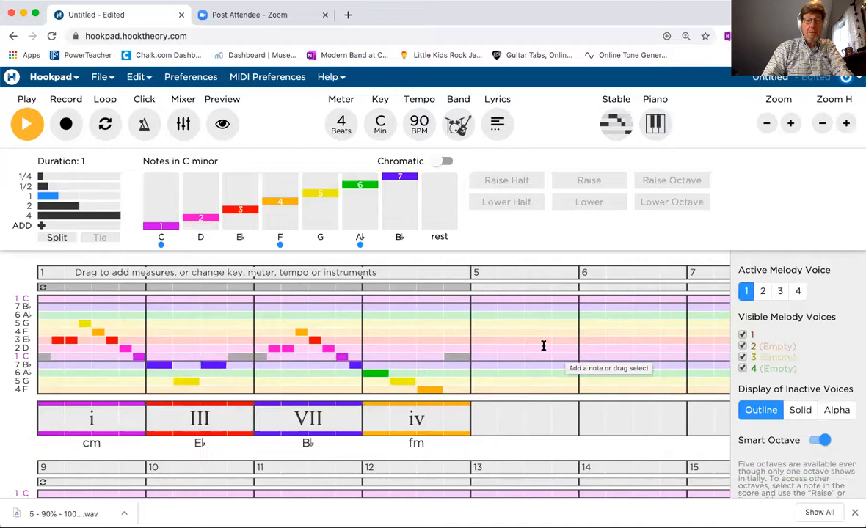
left_click(144, 82)
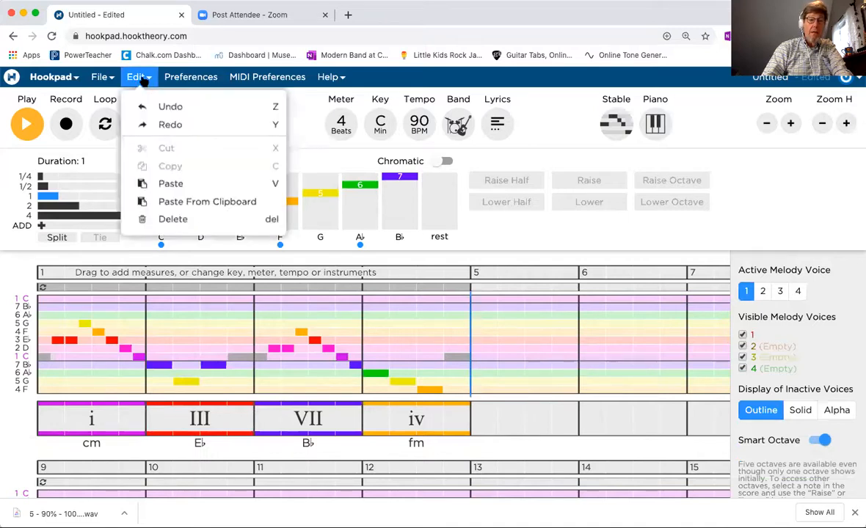
left_click(157, 183)
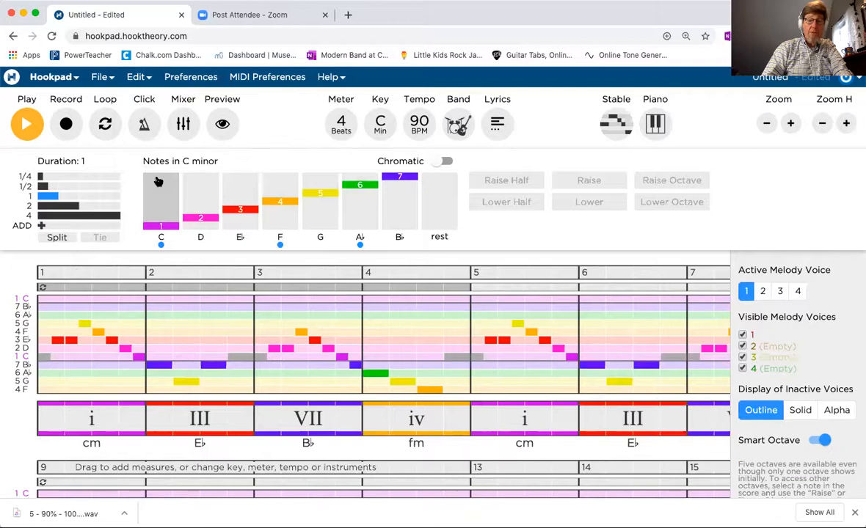
Paste the copied four-measure section two more times to fill measures 9 to 16
left_click(137, 78)
left_click(165, 183)
left_click(139, 77)
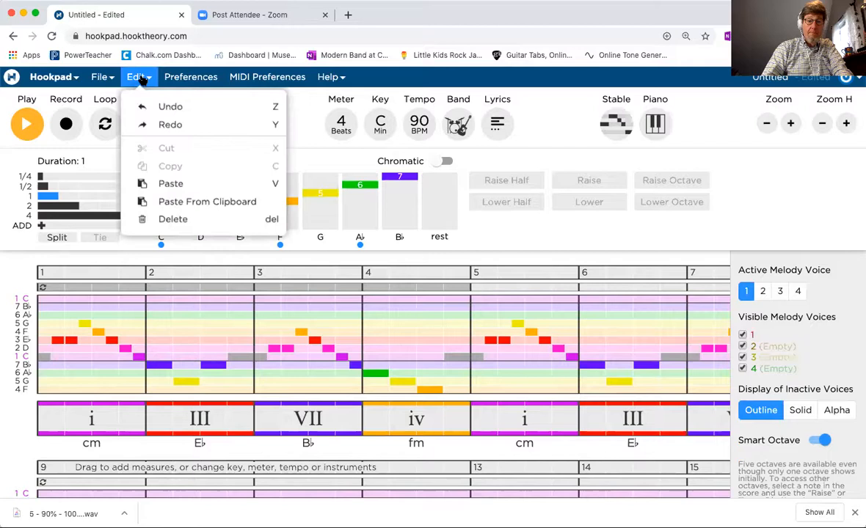
left_click(166, 184)
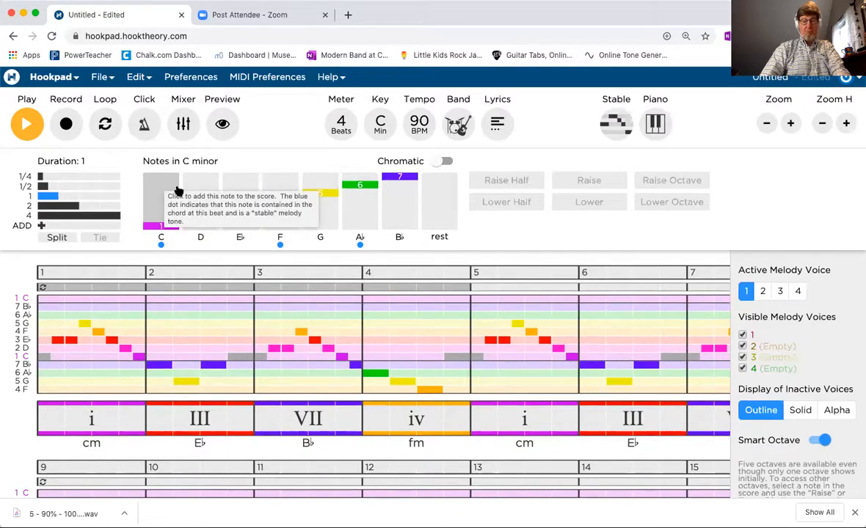
Look over the pasted sections through measure 16 and play back the song from measure 1
scroll(383, 320, "down", 5)
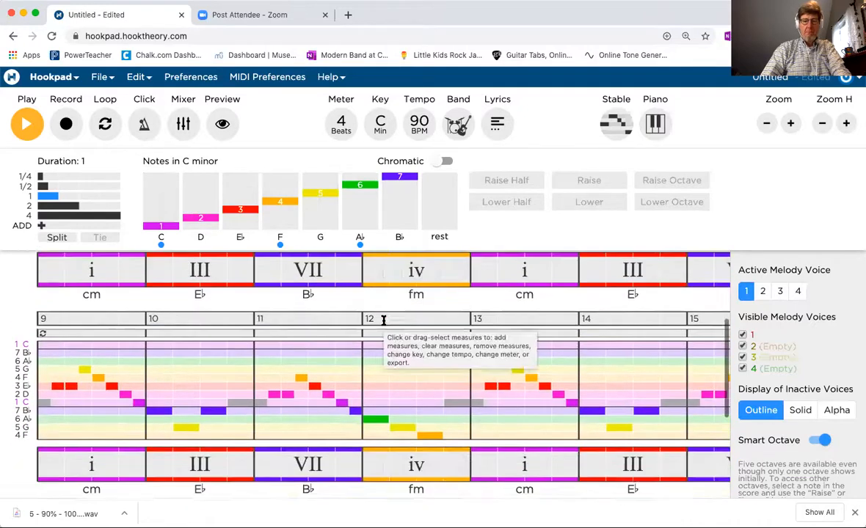
scroll(383, 320, "down", 3)
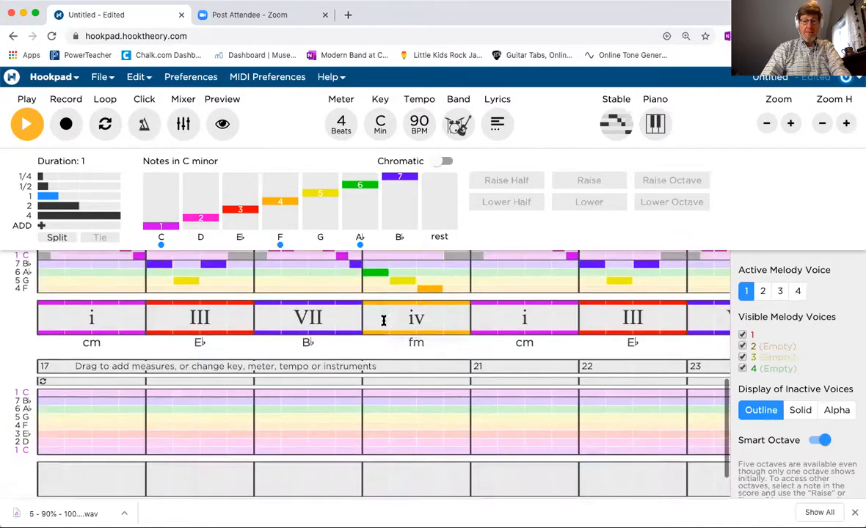
scroll(383, 321, "right", 5)
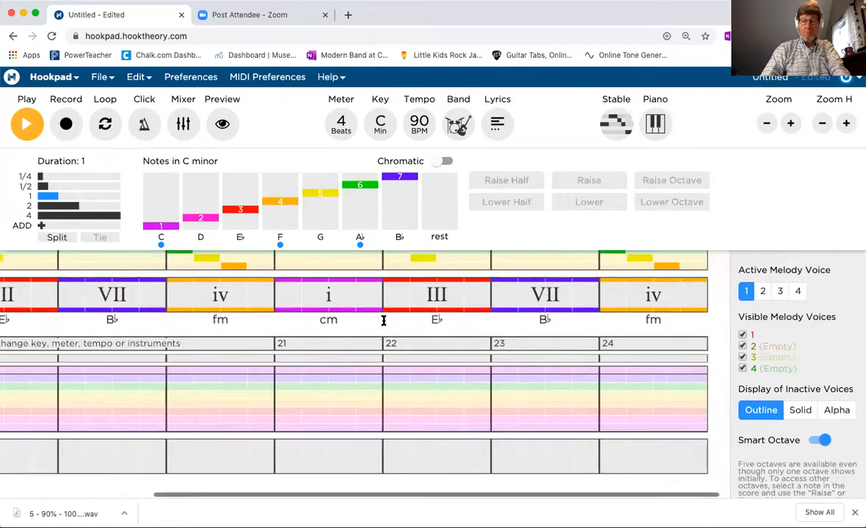
scroll(383, 321, "up", 3)
scroll(382, 321, "up", 6)
scroll(383, 321, "left", 3)
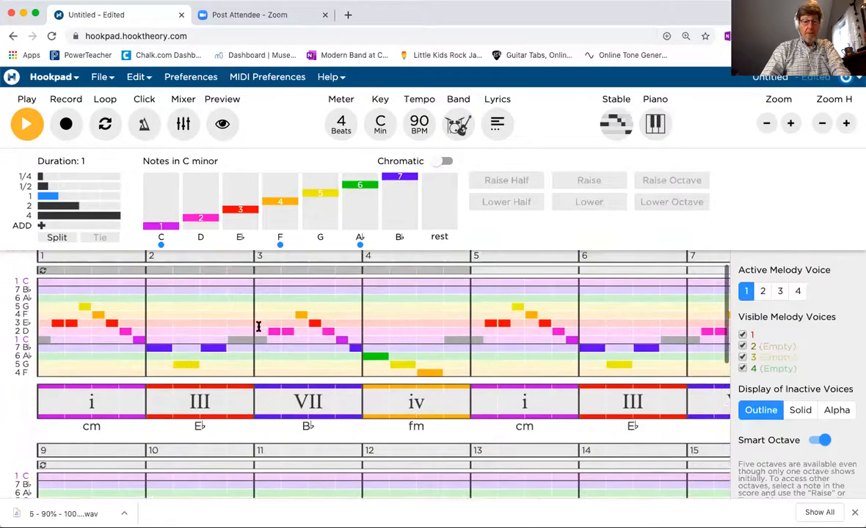
left_click(40, 293)
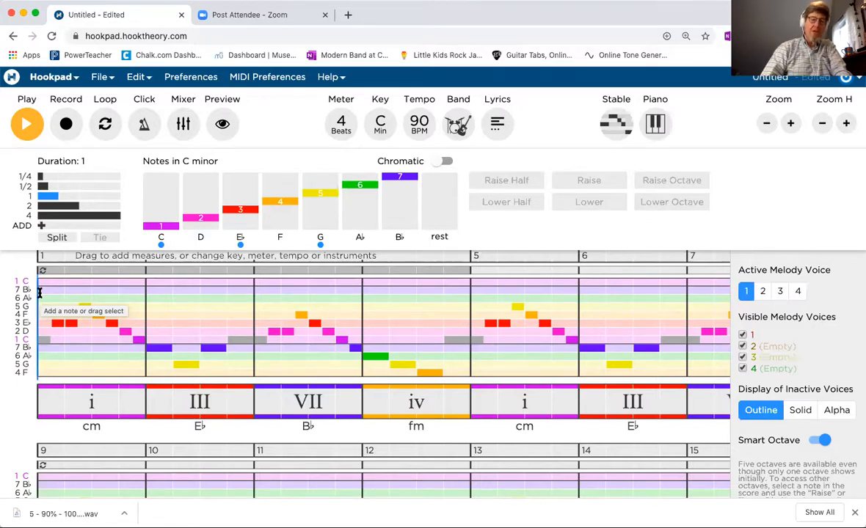
key("space")
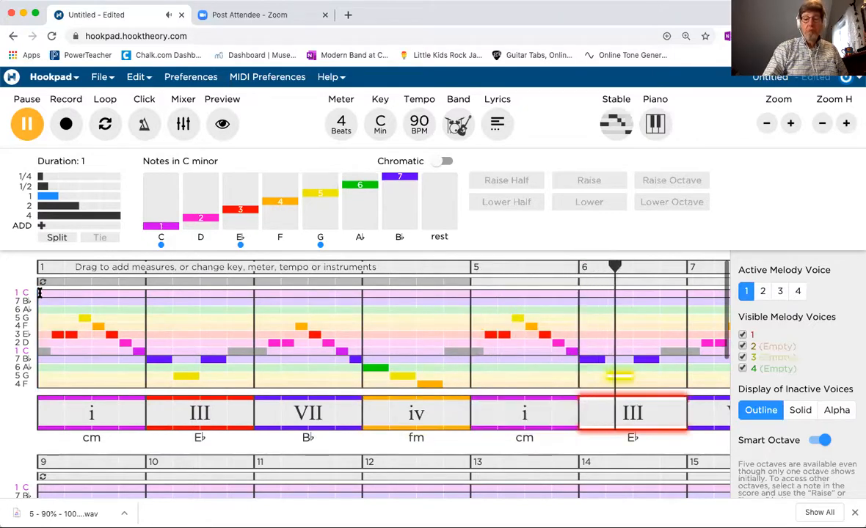
key("space")
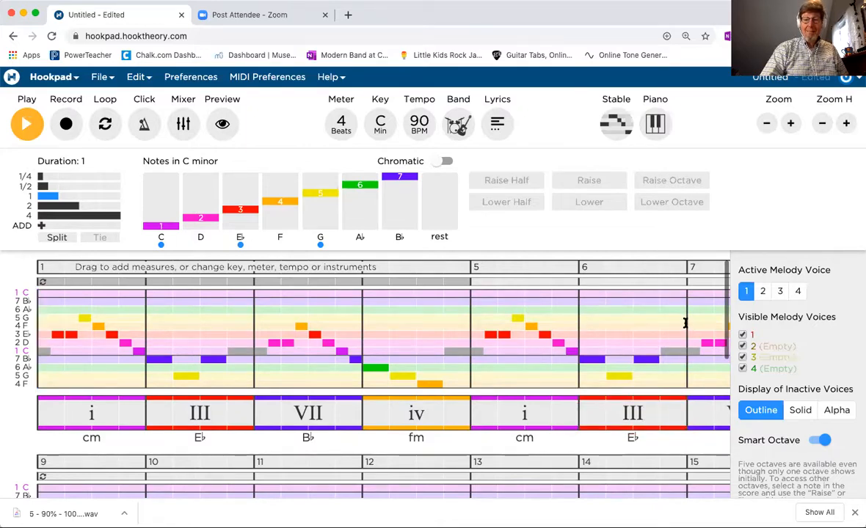
Lengthen the first D note of measure 7 to 1 beat so it replaces the repeated D
left_click(687, 323)
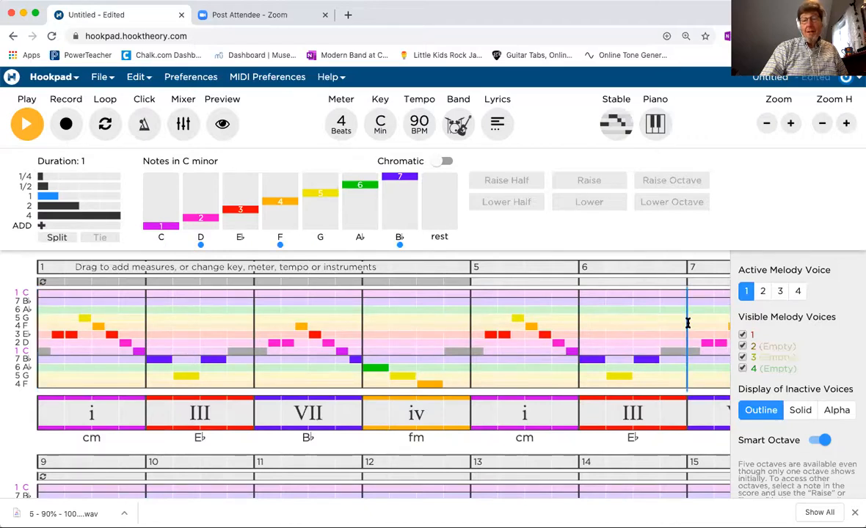
scroll(687, 323, "right", 1)
scroll(687, 323, "right", 5)
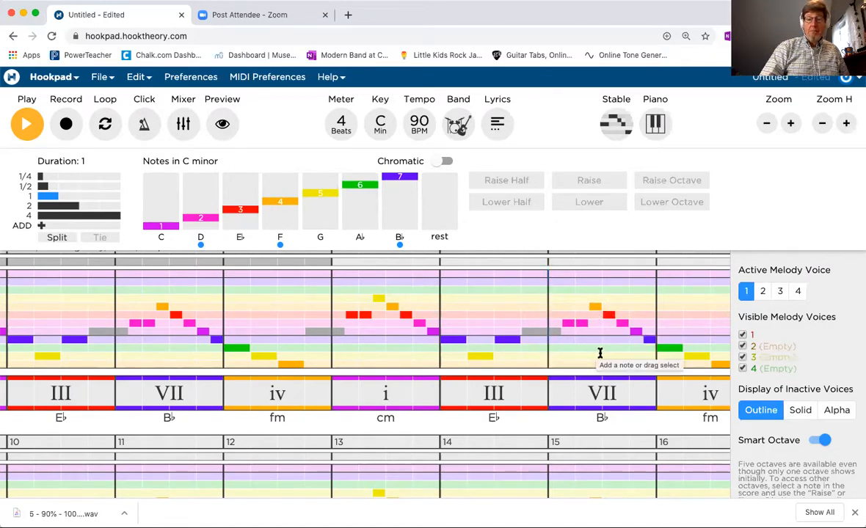
left_click(570, 324)
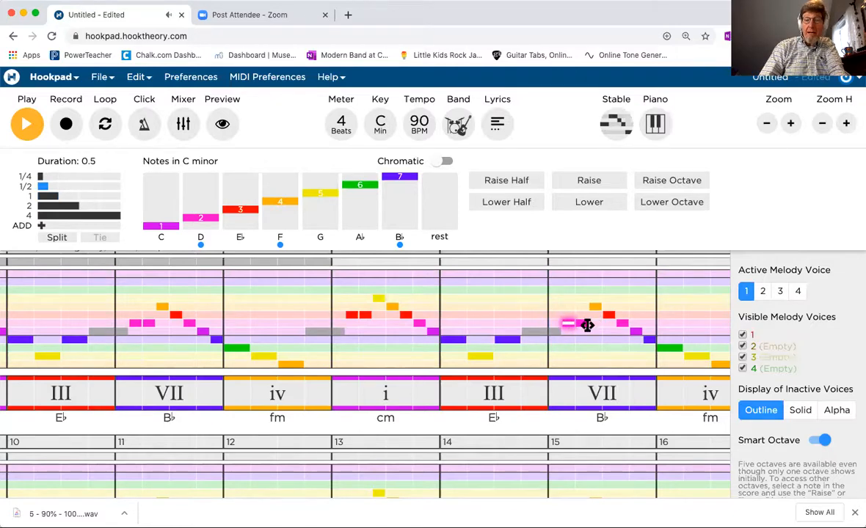
left_click(53, 196)
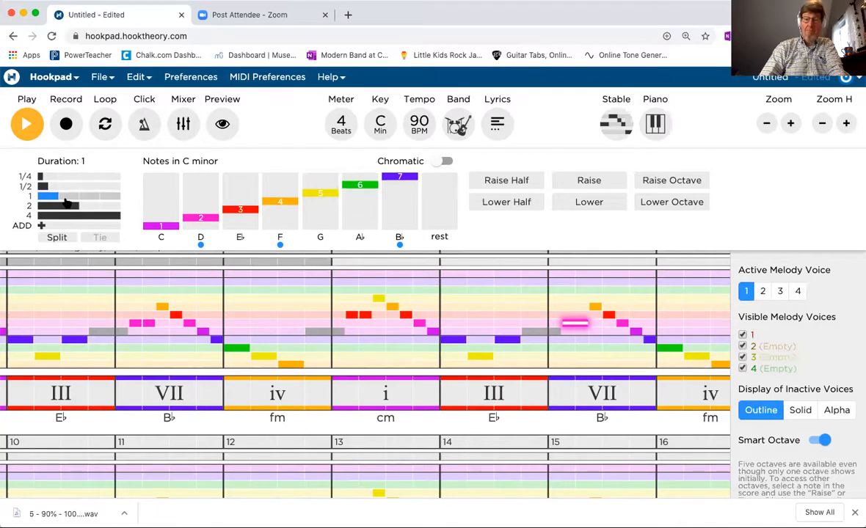
Lengthen the F note in measure 7 to 1 beat and lower it to B♭
left_click(596, 311)
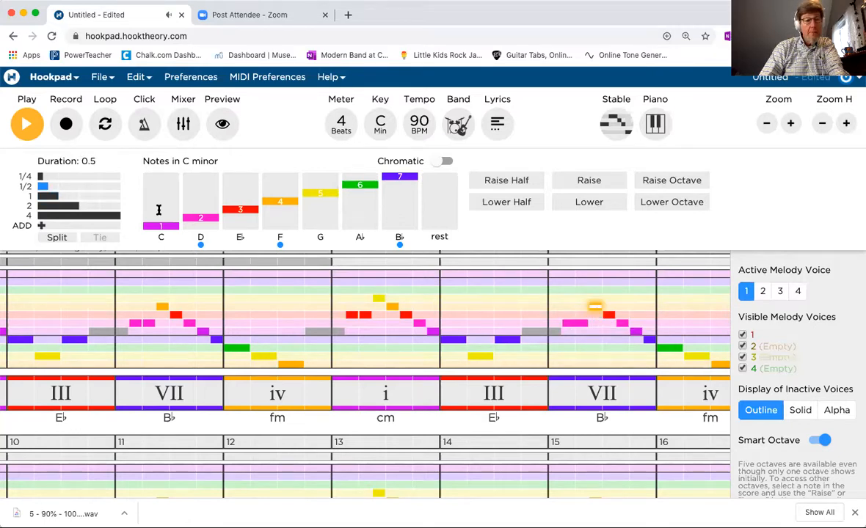
left_click(62, 197)
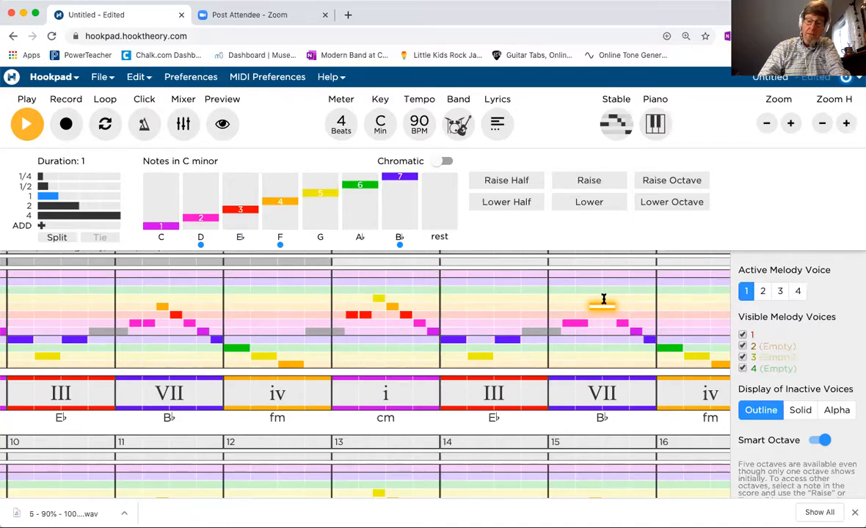
key("Down")
key("Down")
key("Down")
key("Down")
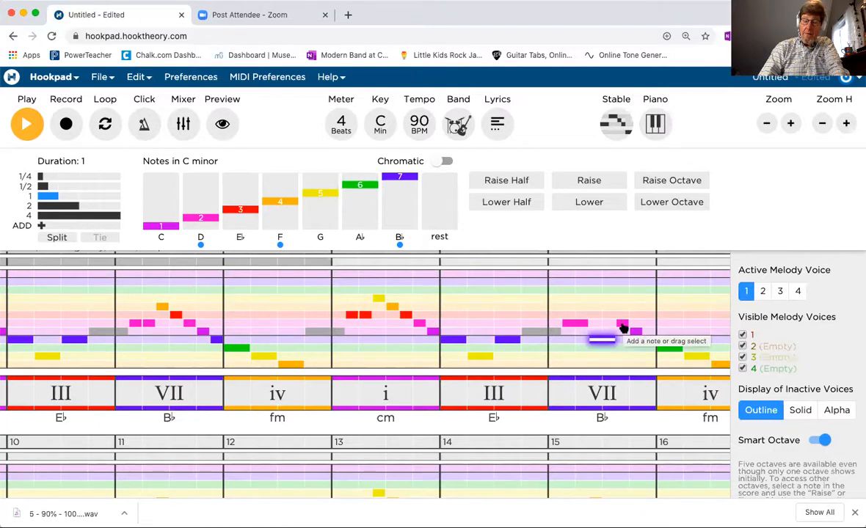
Raise the last three half-beat notes of measure 7 to an ascending E♭, F and G
left_click(621, 325)
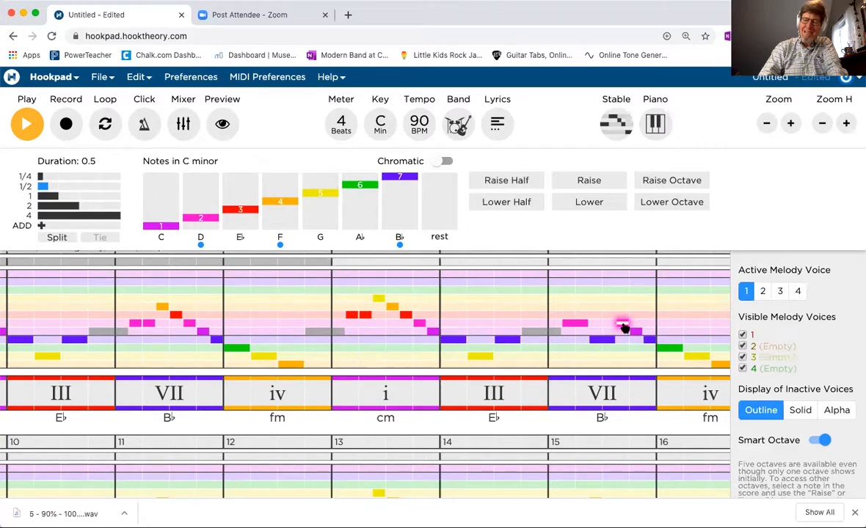
key("Up")
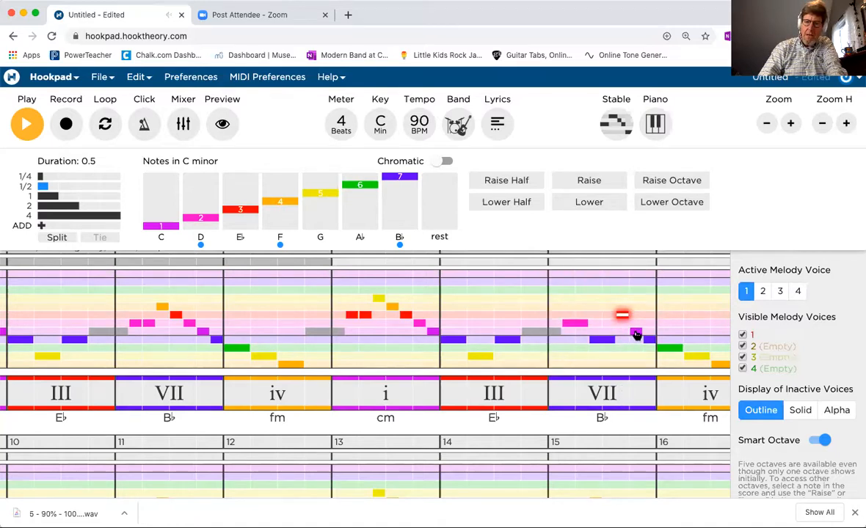
left_click(635, 333)
key("Up")
key("Up")
key("Up")
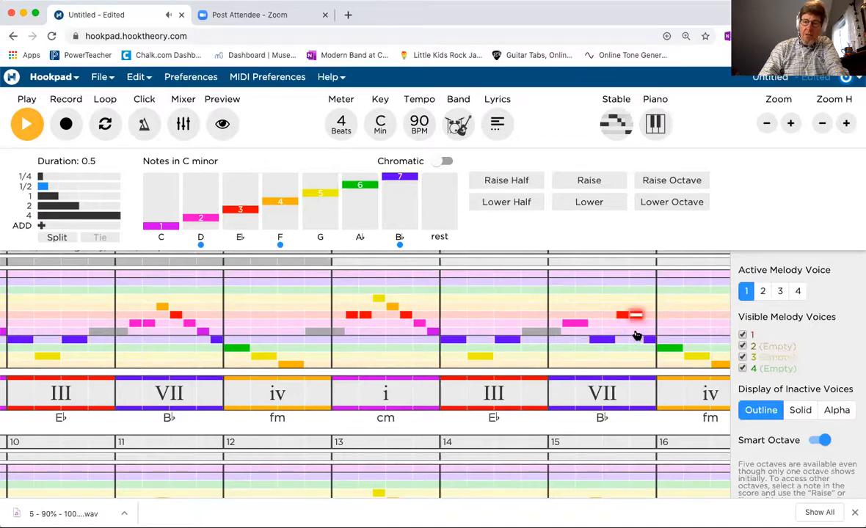
left_click(648, 340)
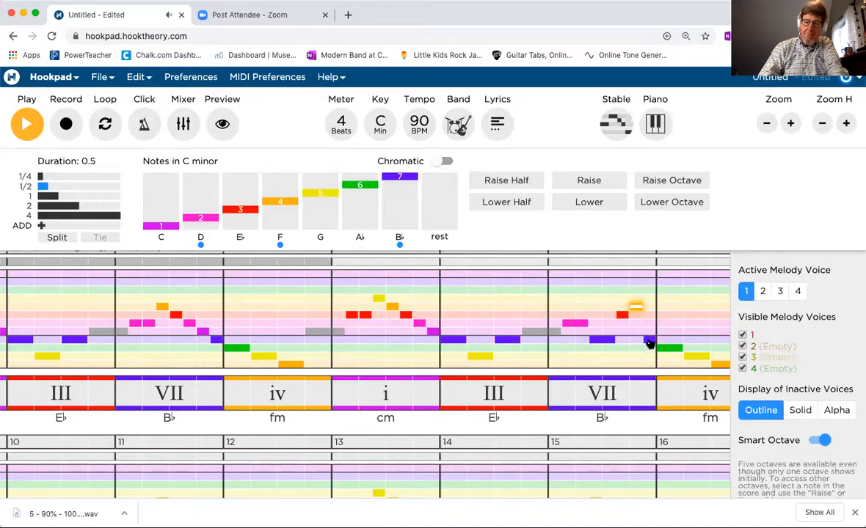
key("Up")
key("Up")
key("Up")
key("Up")
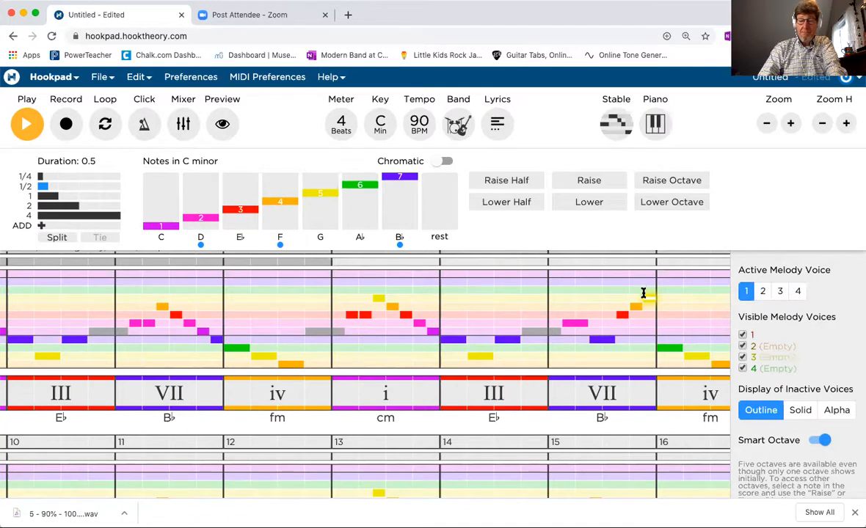
Play the melody twice from the start of measure 7 and stop playback each time
left_click(548, 290)
key("space")
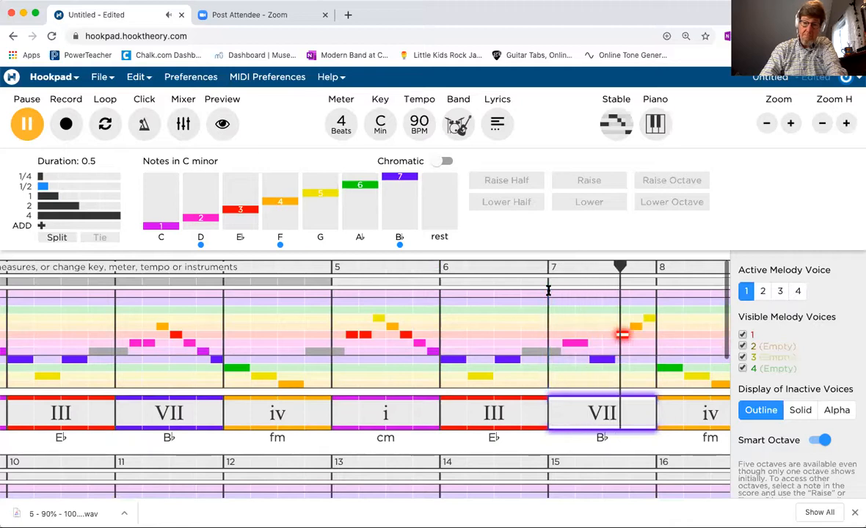
key("space")
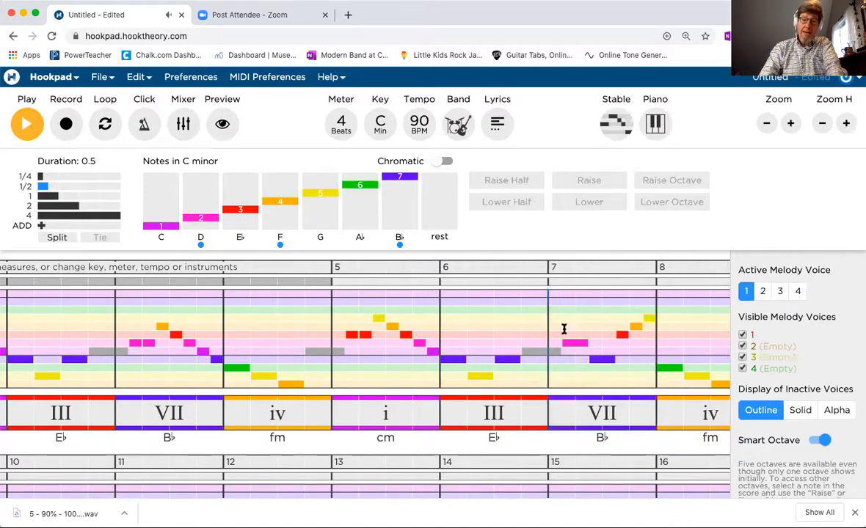
key("space")
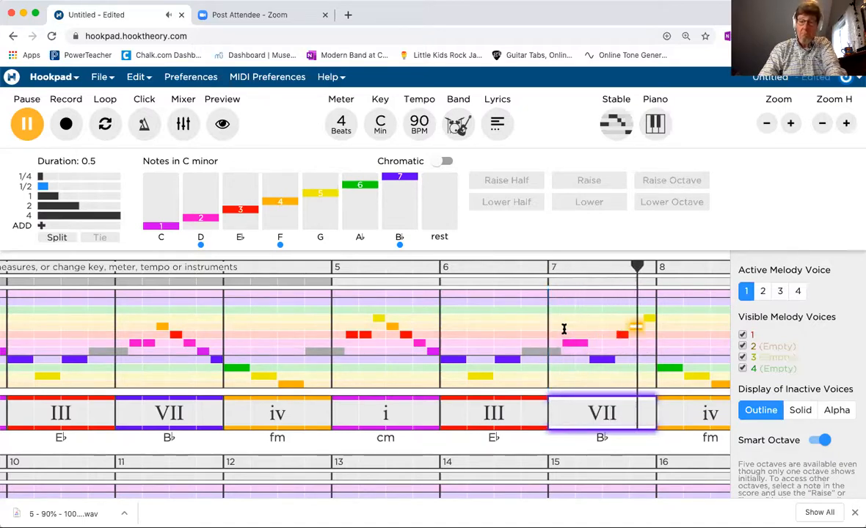
key("space")
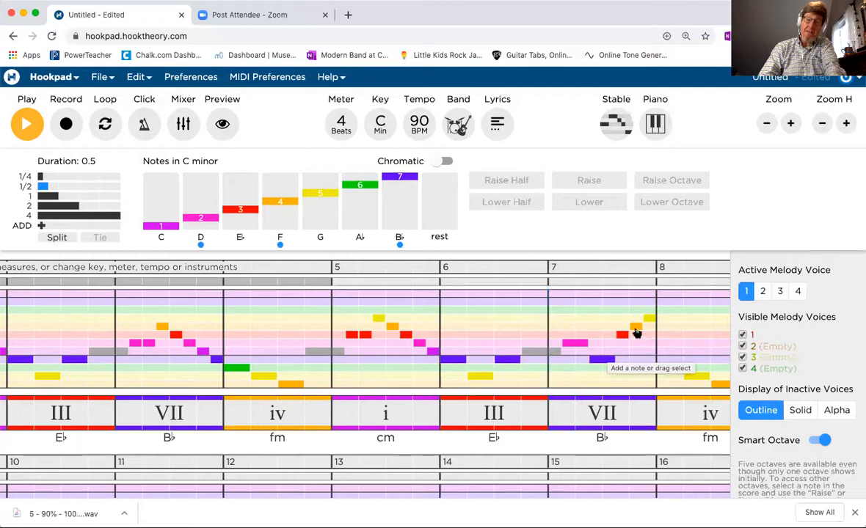
Raise the three melody notes of measure 8 together by one octave, to the higher A♭, G and F
left_click(681, 371)
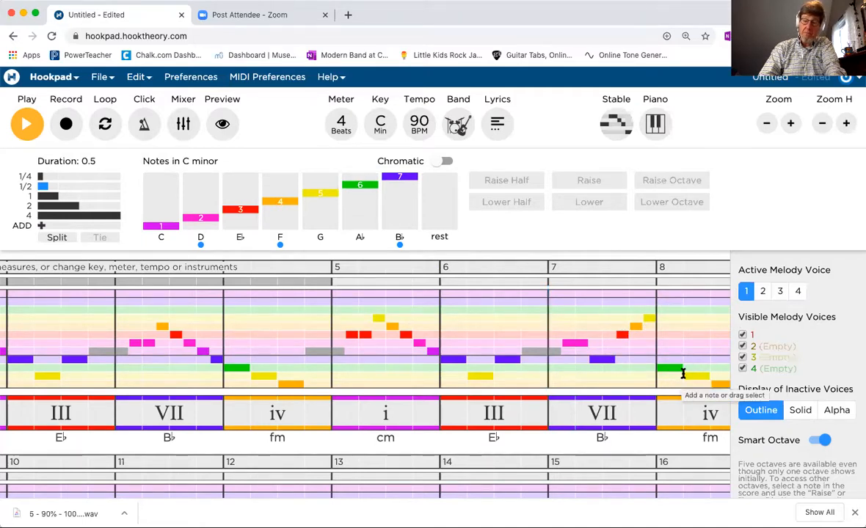
scroll(682, 373, "down", 3)
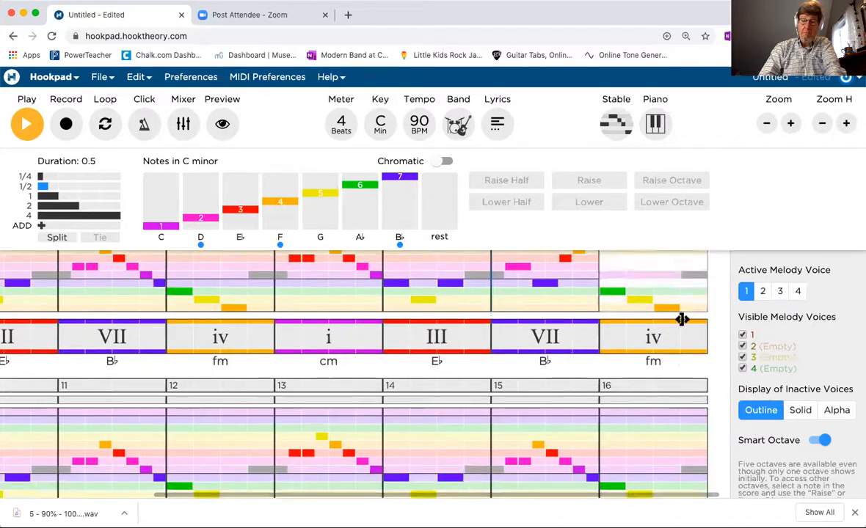
left_click(612, 290)
left_click_drag(640, 298, 685, 309)
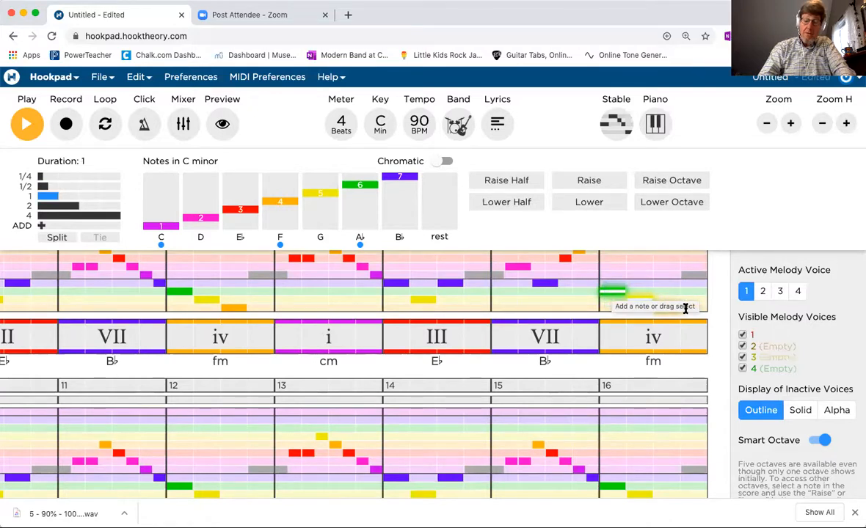
key("Up")
key("Up")
key("Up")
key("Up")
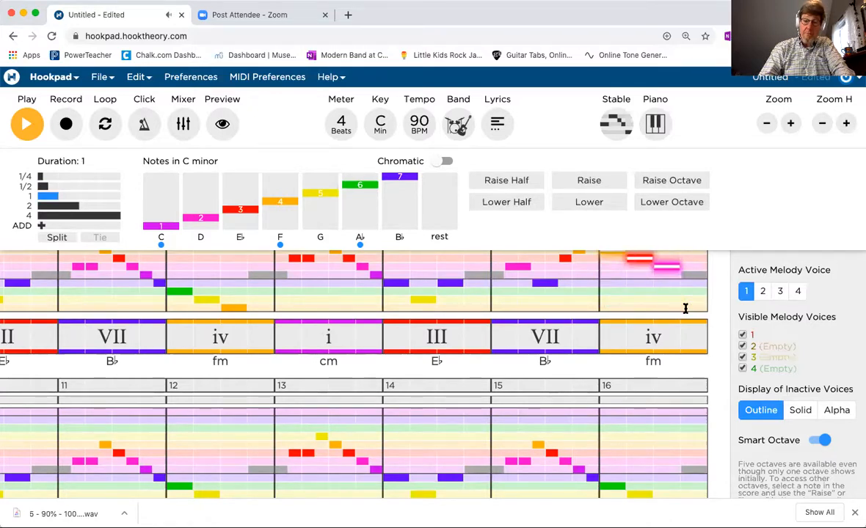
scroll(604, 322, "up", 3)
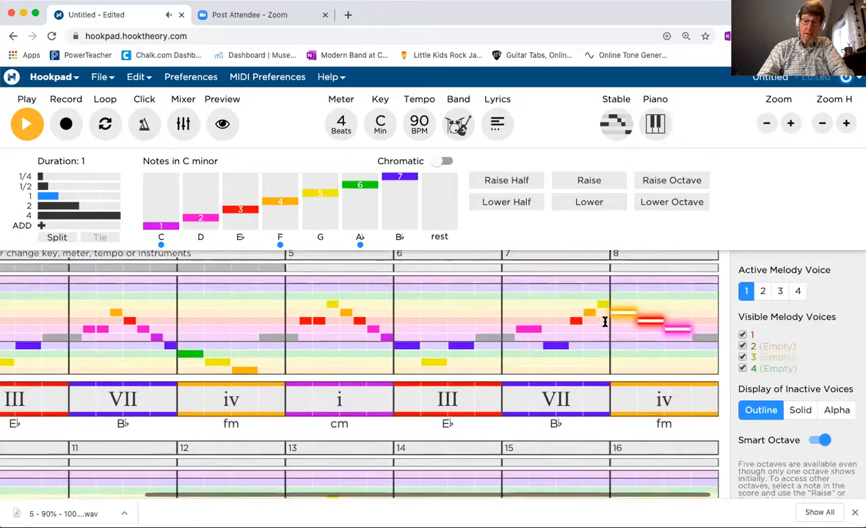
key("Up")
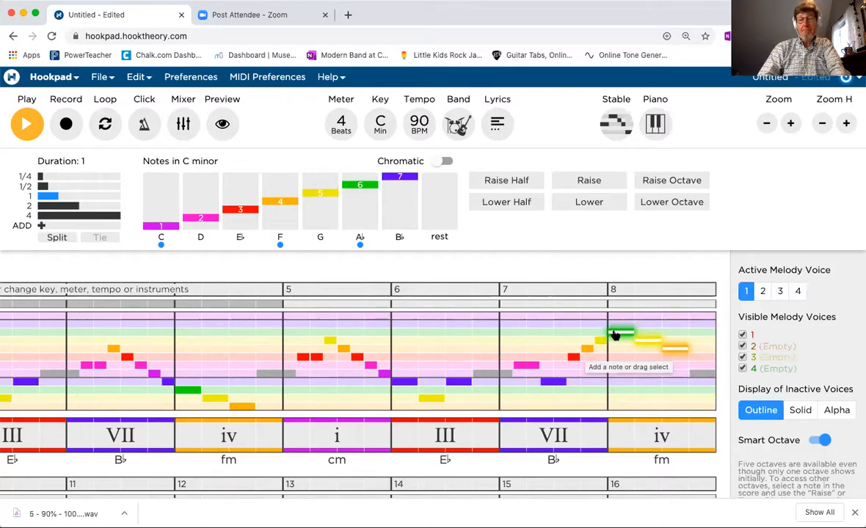
left_click(627, 355)
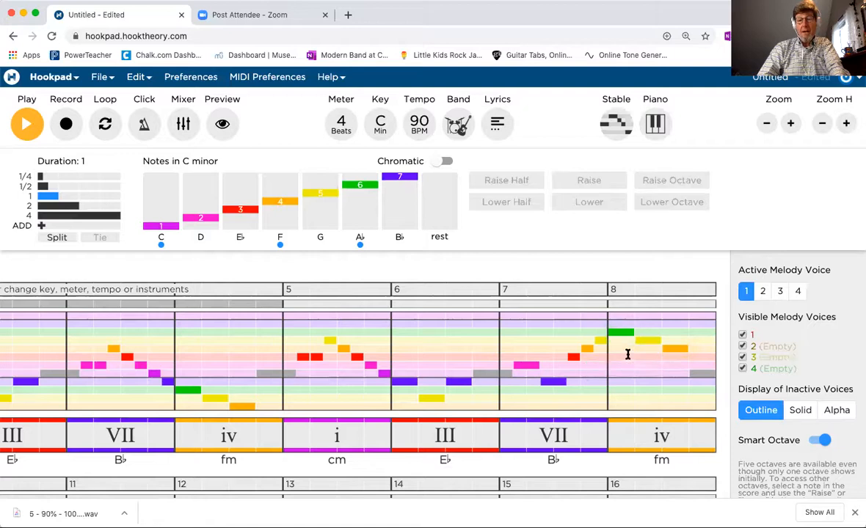
Audition the three melody notes of measure 8 one after another, ending on the third note
left_click(624, 335)
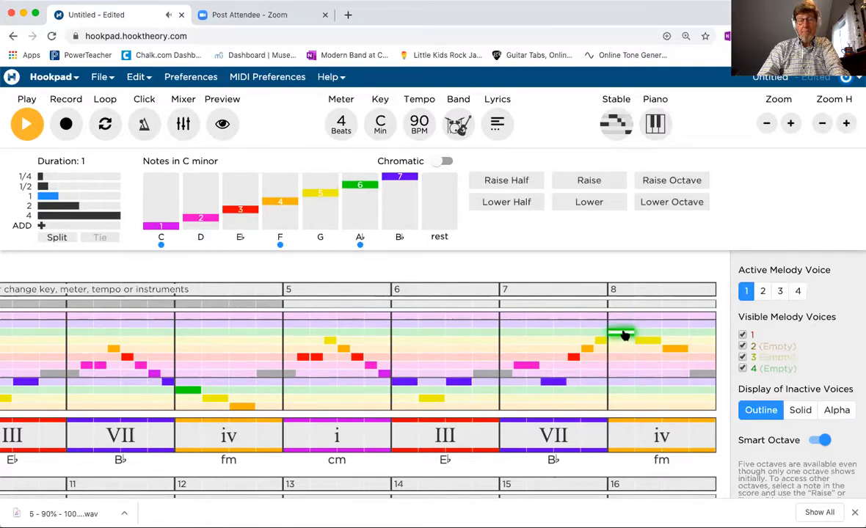
key("Right")
key("Right")
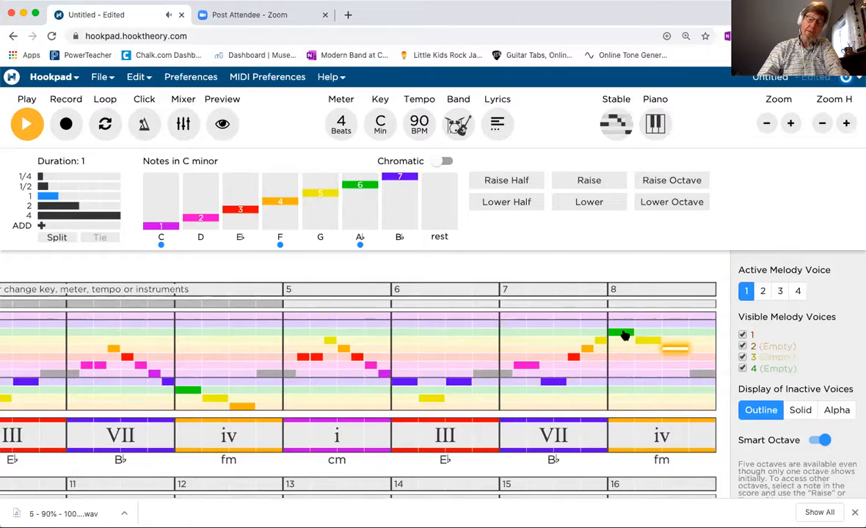
left_click(623, 335)
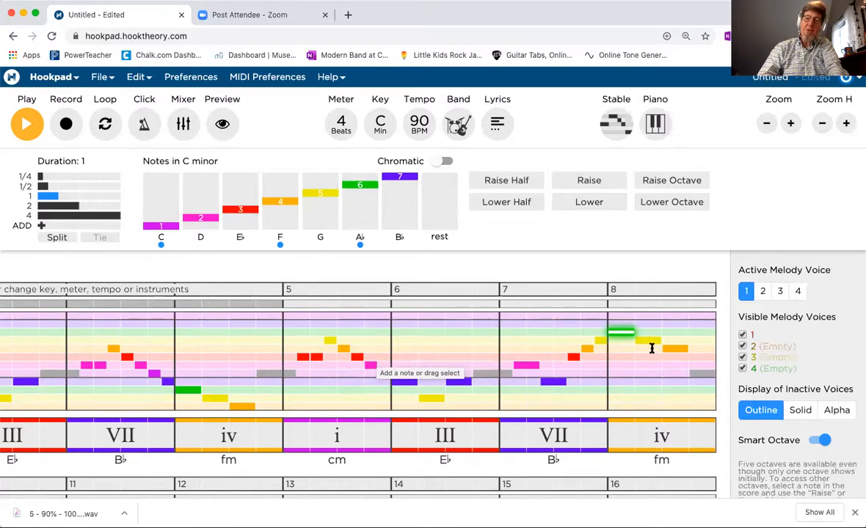
key("Right")
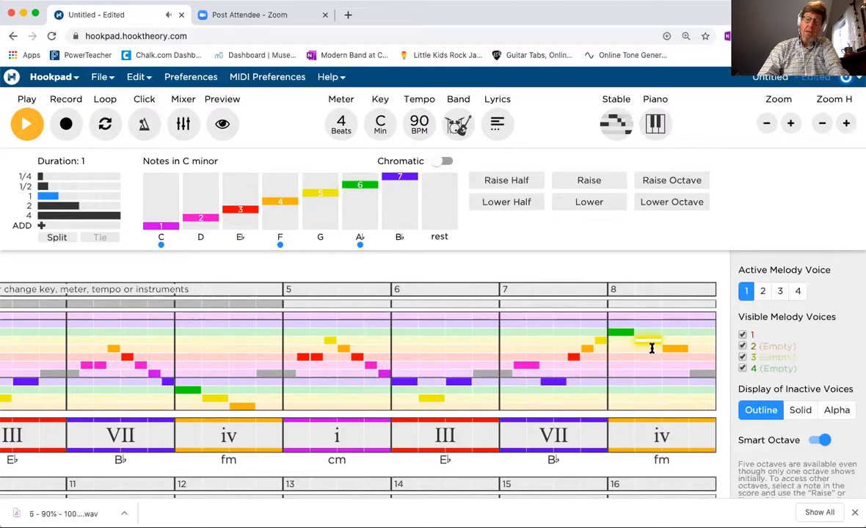
key("Right")
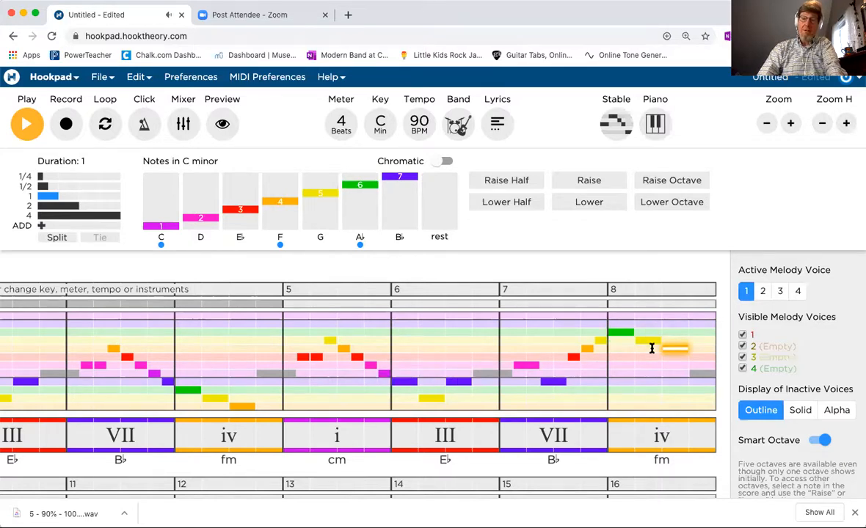
Lower the third melody note of measure 8 to B♭ and play the measure back
key("Down")
key("Down")
key("Down")
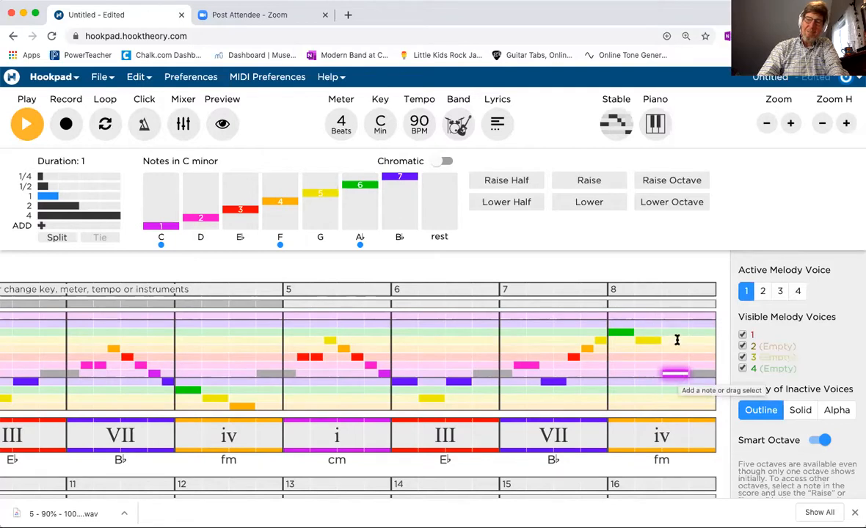
left_click(680, 378)
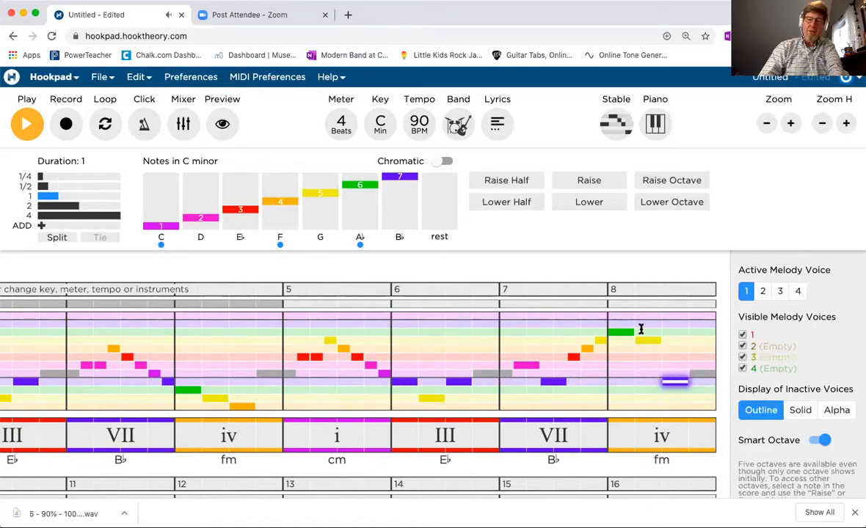
key("Escape")
key("space")
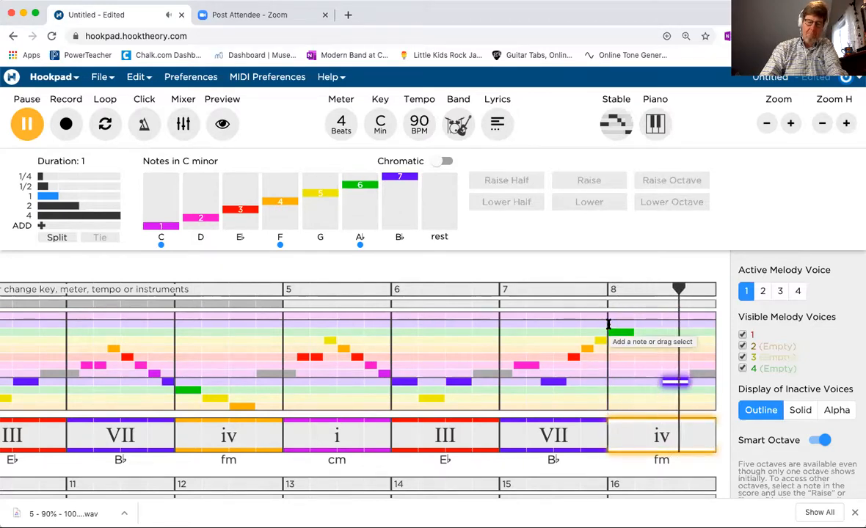
key("space")
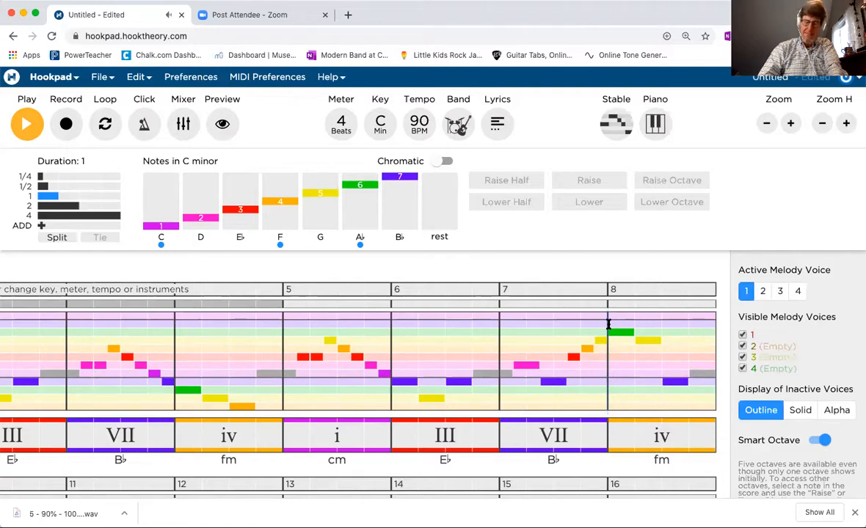
Lower the third melody note of measure 8 to the low D and play back from the start of measure 8
left_click(680, 381)
key("Down")
key("Down")
key("Down")
key("Down")
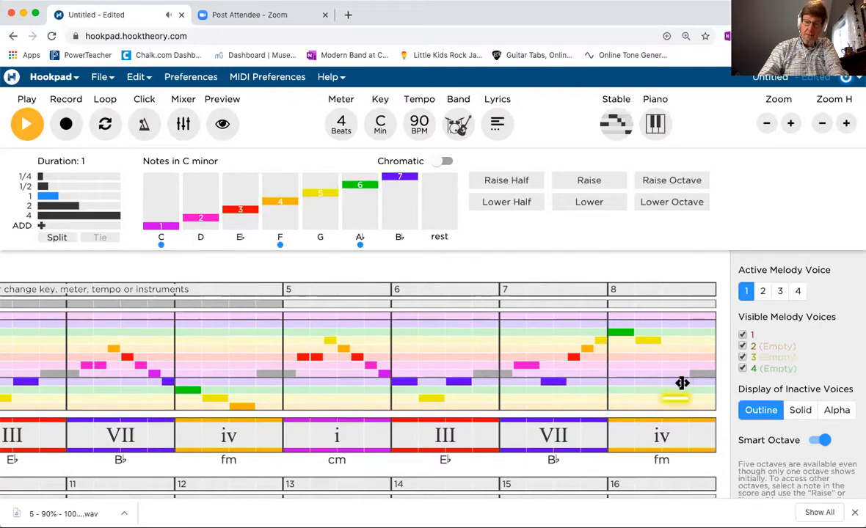
key("Down")
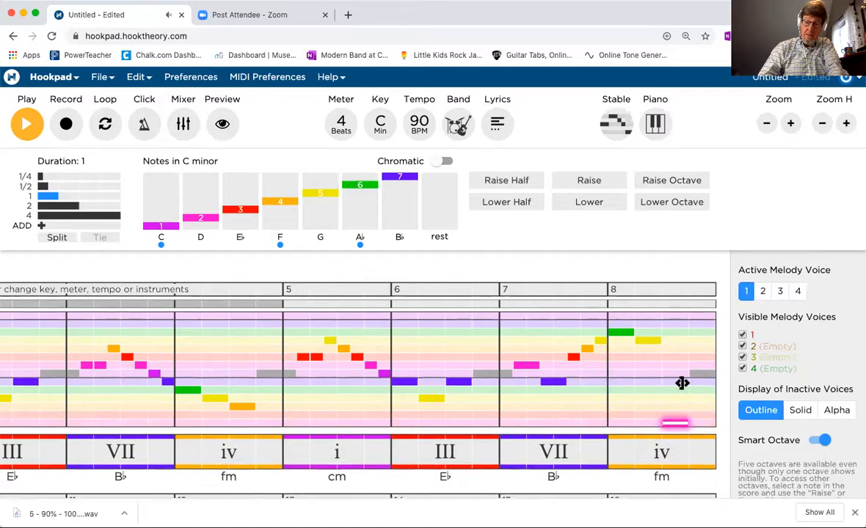
left_click(609, 320)
key("space")
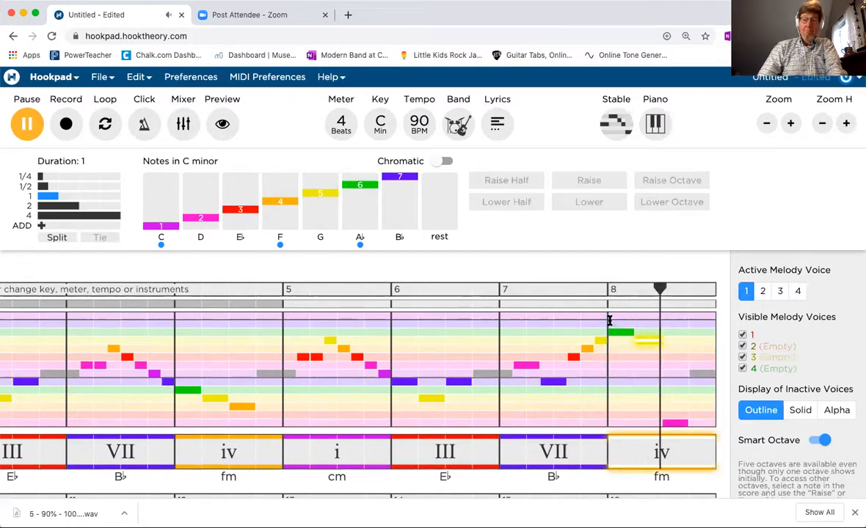
Replay measure 8 from its start to hear the low D as its third melody note, and stop the playback
key("space")
key("space")
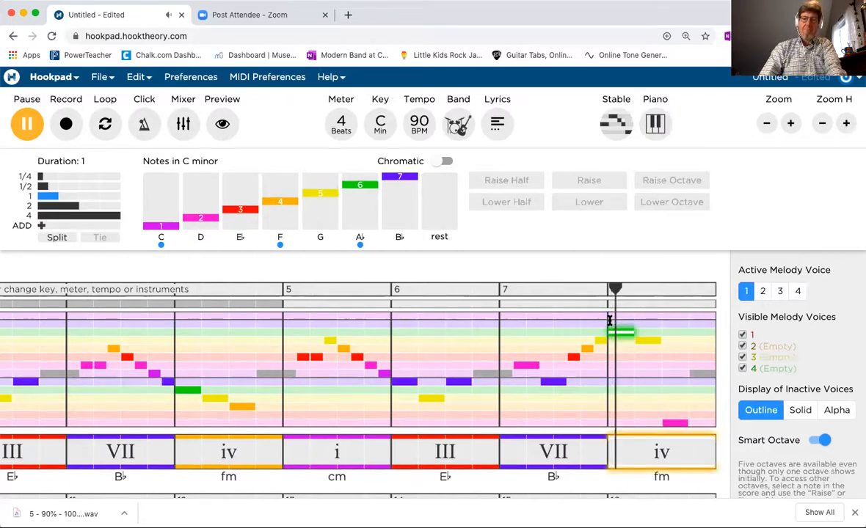
key("space")
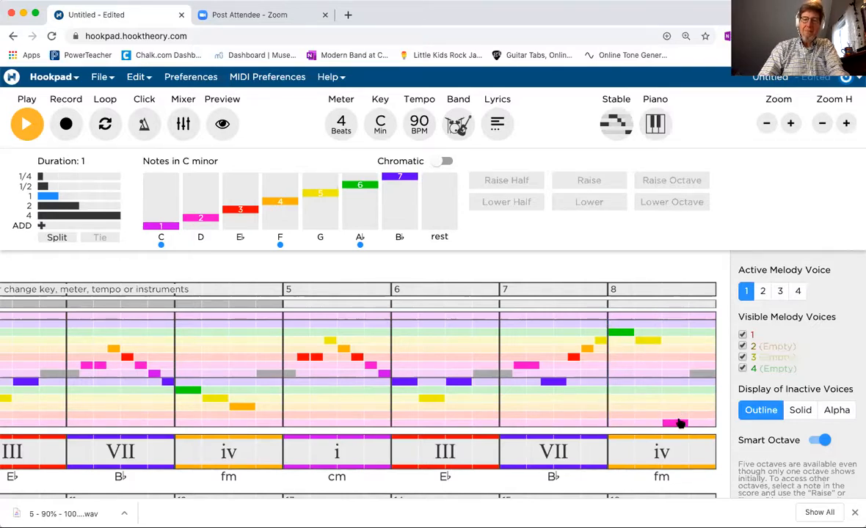
Raise the third melody note of measure 8 from the low D to the C above and play back from the start of measure 8
left_click(680, 423)
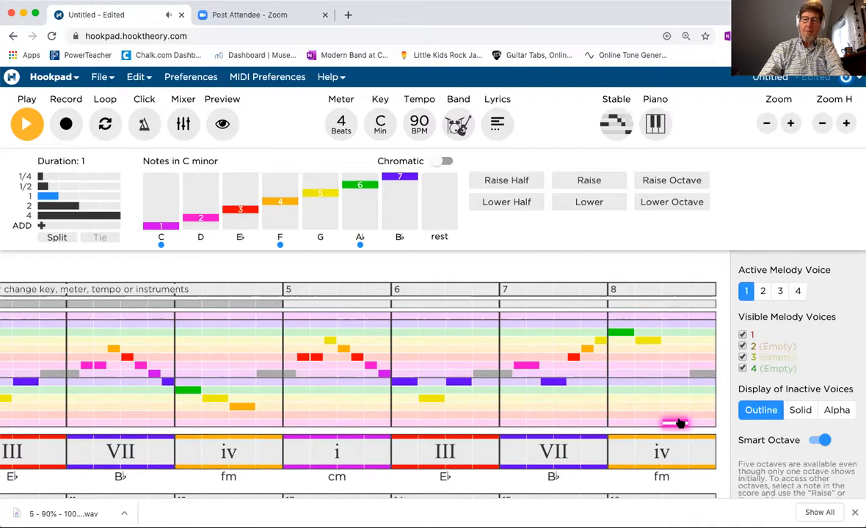
key("Up")
key("Up")
key("Up")
key("Up")
key("Up")
key("Up")
key("Up")
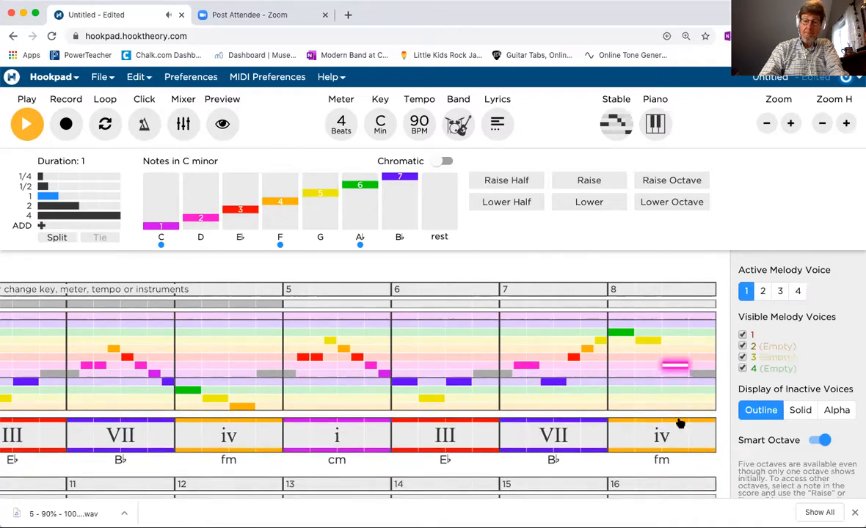
key("Up")
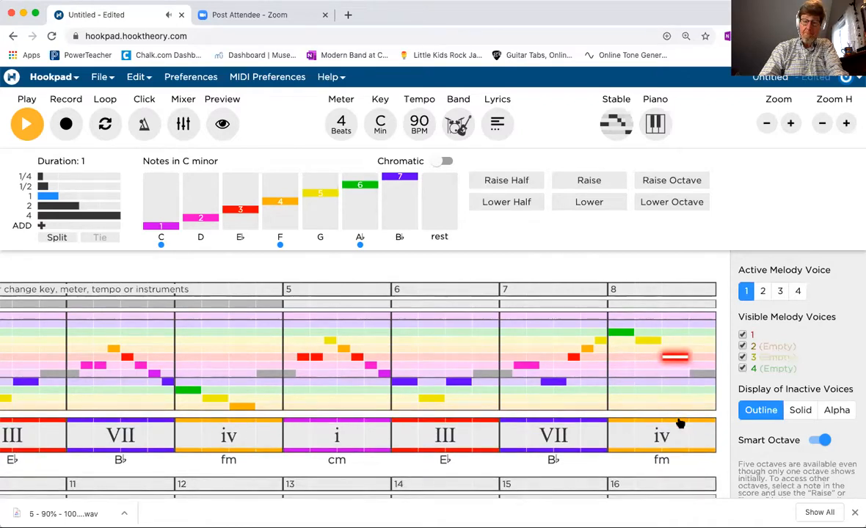
key("Down")
key("Down")
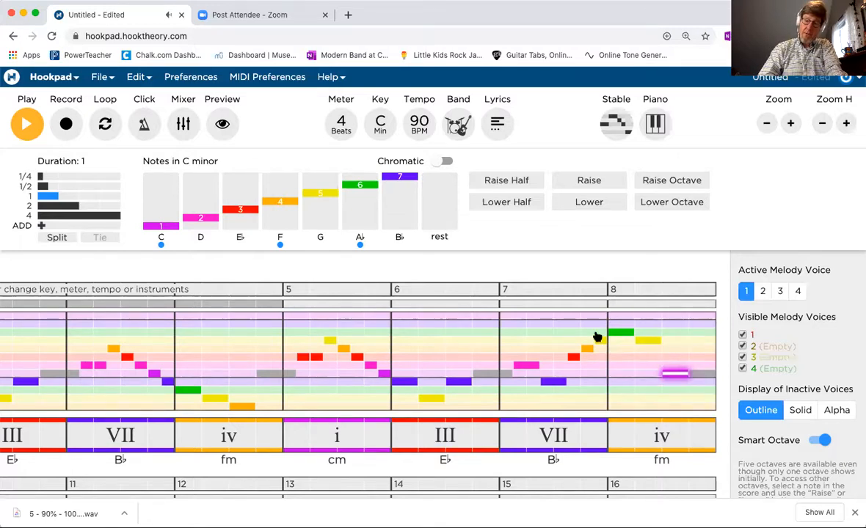
key("Escape")
key("space")
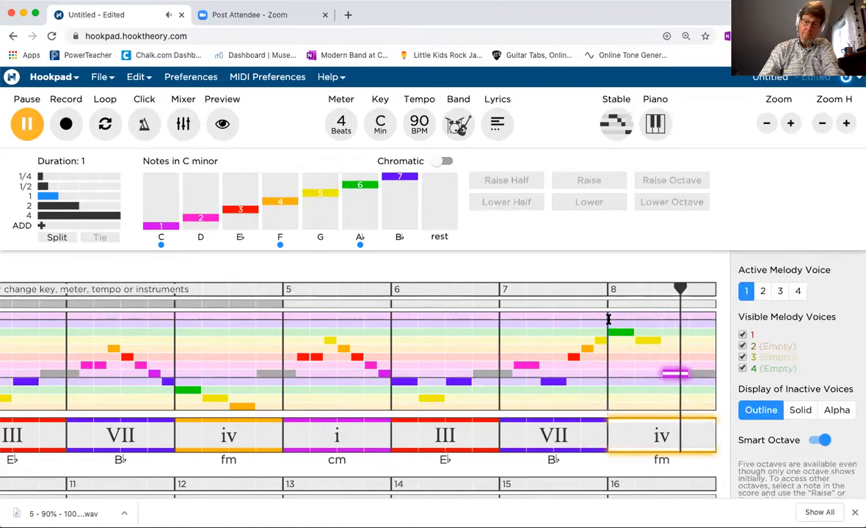
key("space")
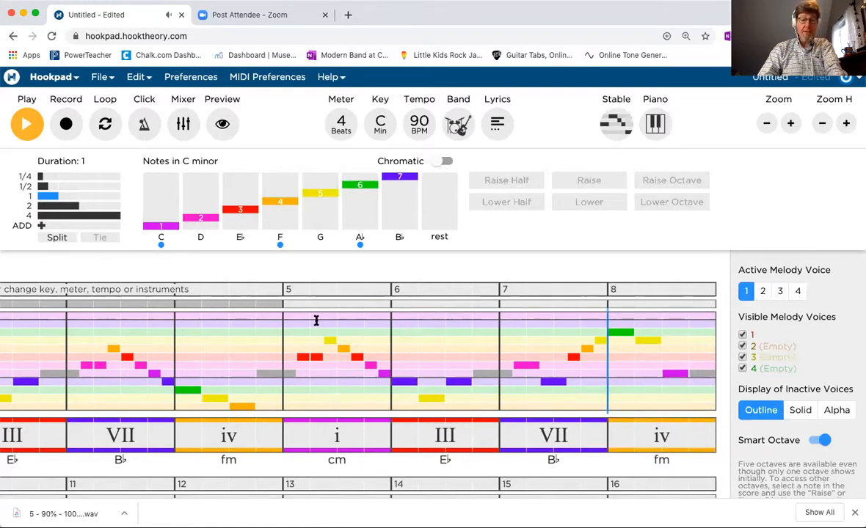
Play the song from the start of measure 1 through into the last line of measures, and stop the playback
scroll(317, 320, "left", 3)
scroll(317, 320, "down", 1)
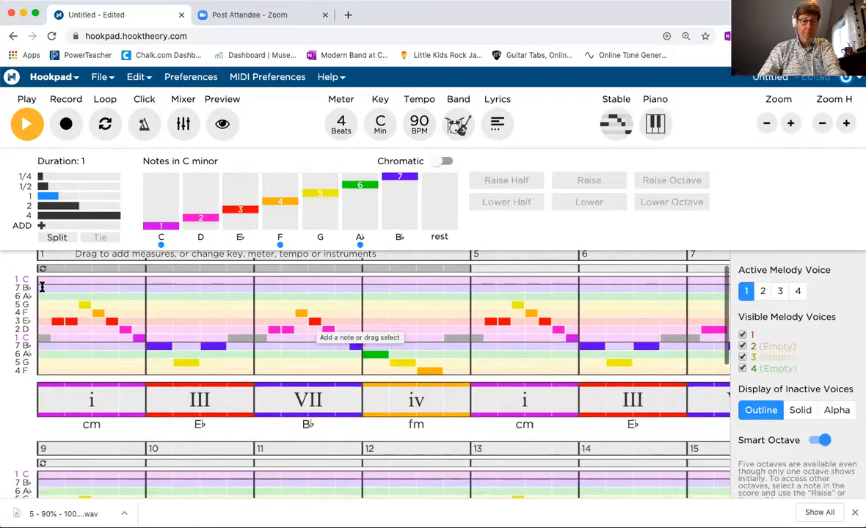
left_click(42, 287)
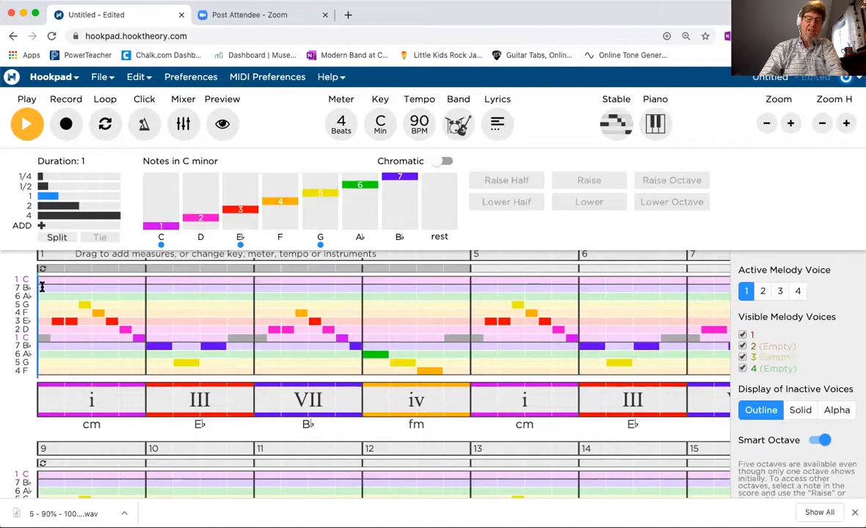
key("space")
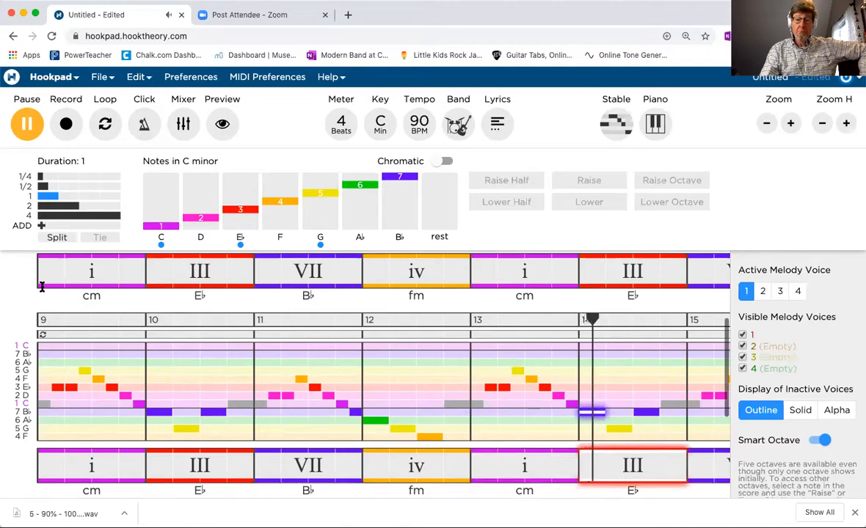
key("space")
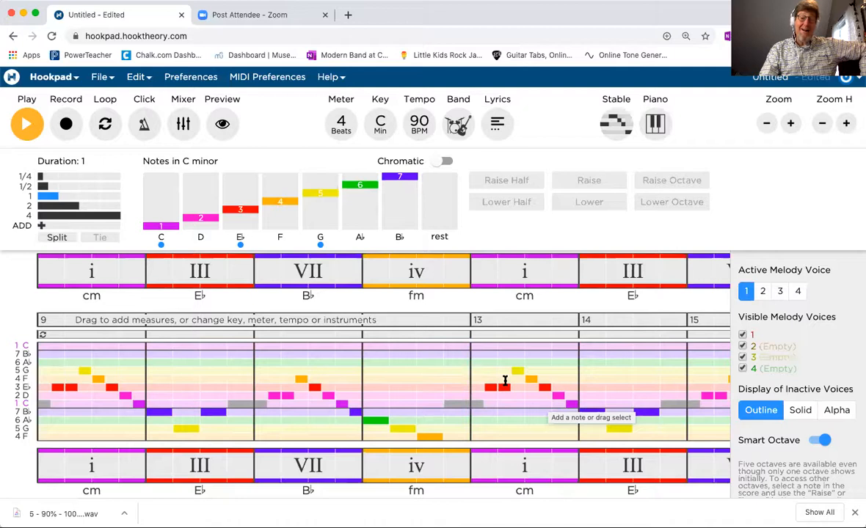
Change the chord of measure 13 to VI (A♭) and play back from the start of measure 9
left_click(551, 471)
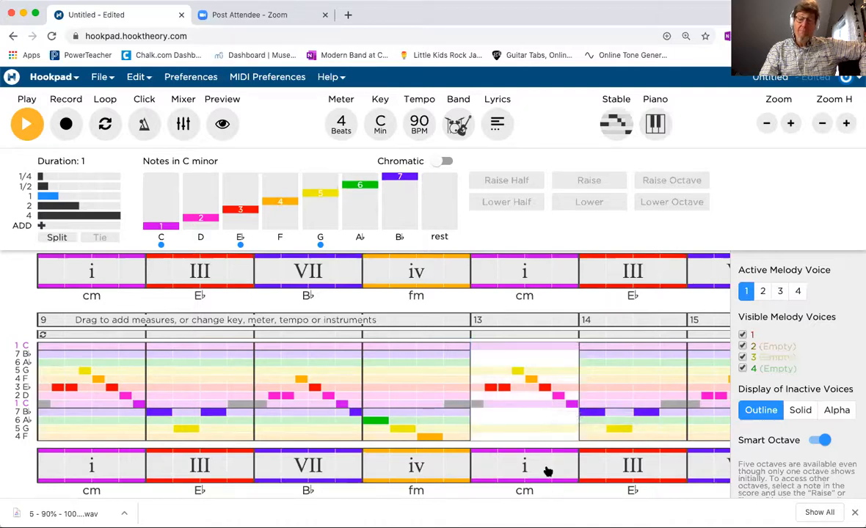
left_click(547, 470)
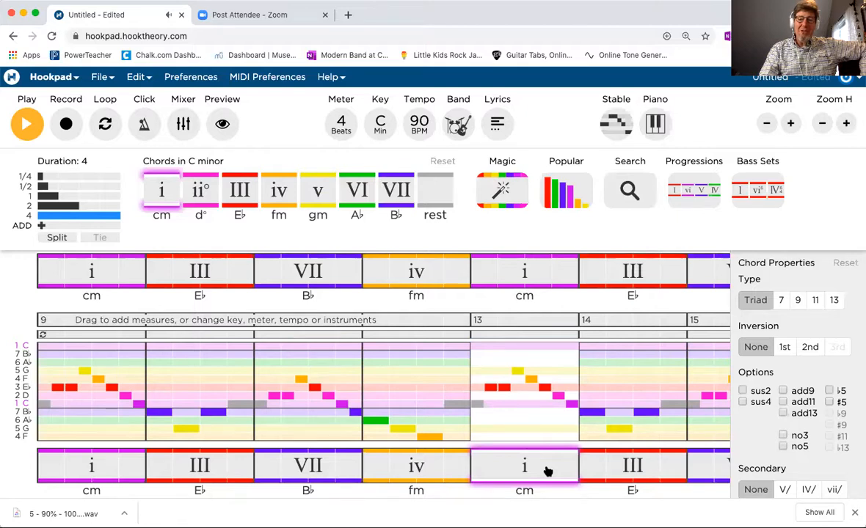
left_click(361, 193)
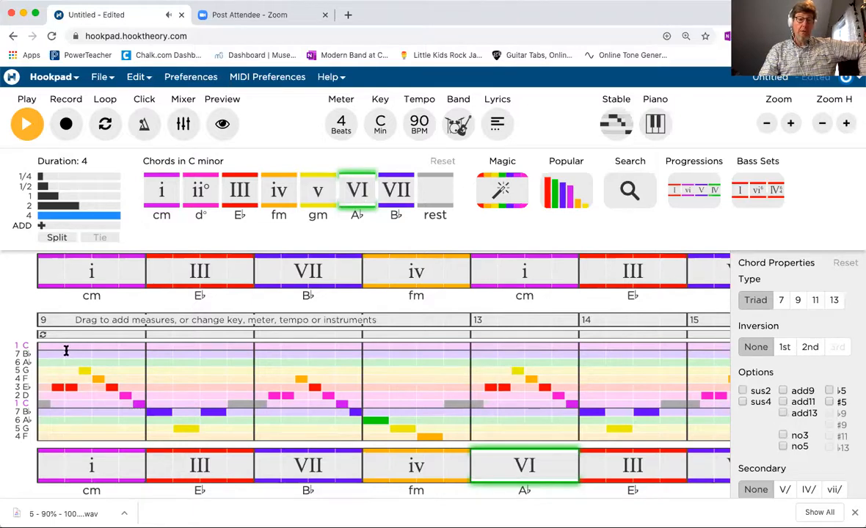
left_click(40, 359)
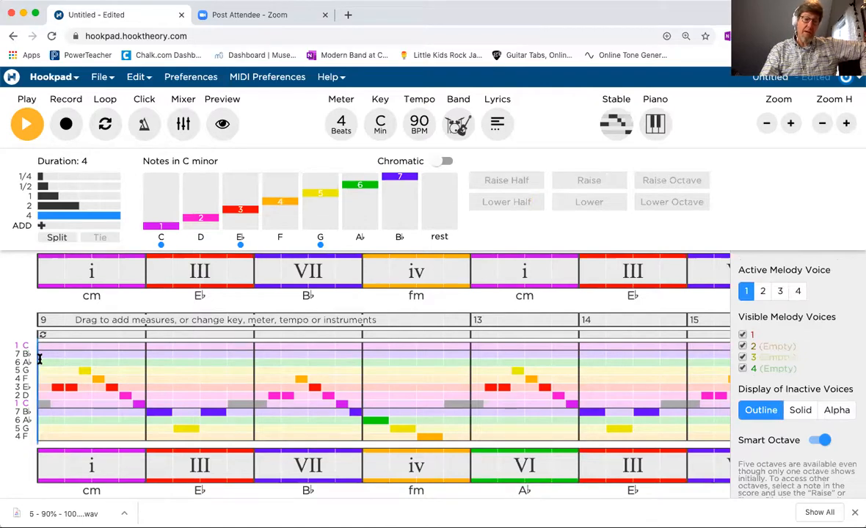
key("space")
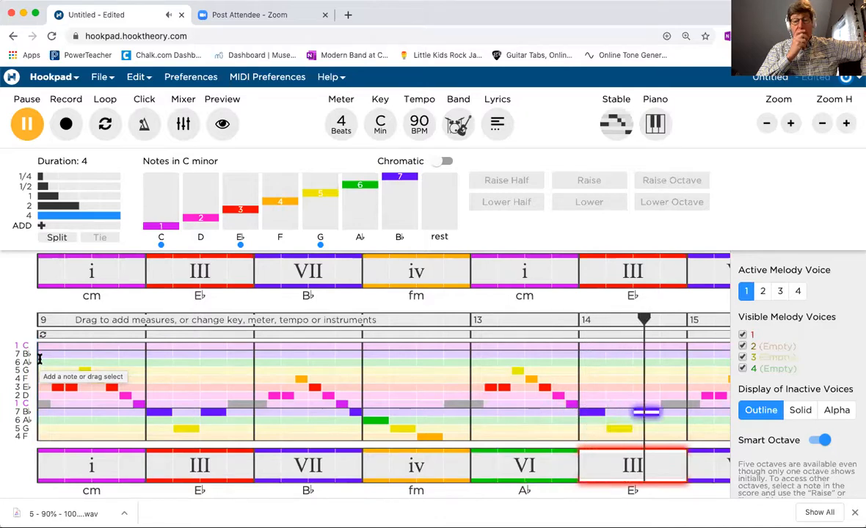
key("space")
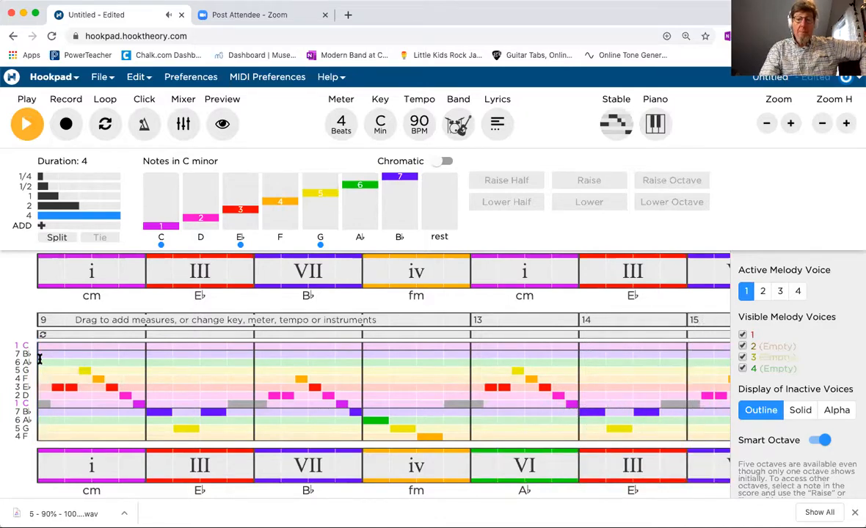
Change the chord of measure 14 to v (gm)
left_click(431, 466)
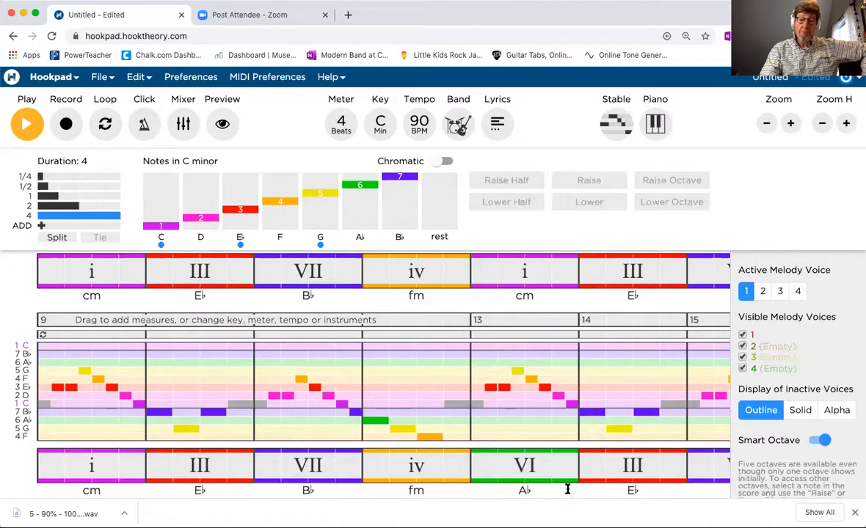
scroll(567, 493, "right", 5)
scroll(567, 493, "down", 1)
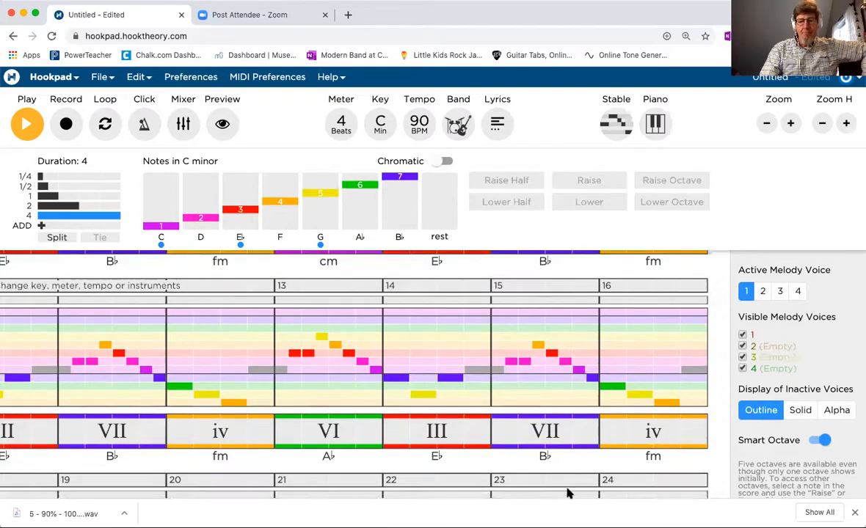
scroll(567, 489, "up", 1)
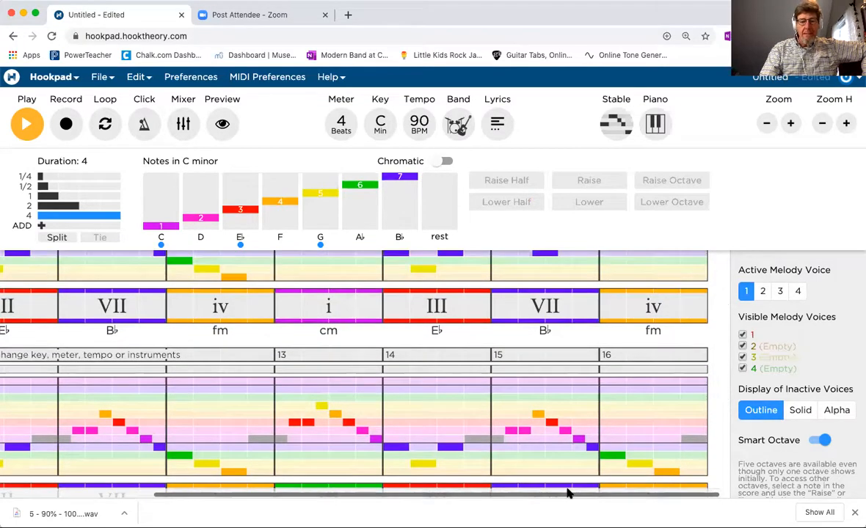
scroll(567, 493, "down", 1)
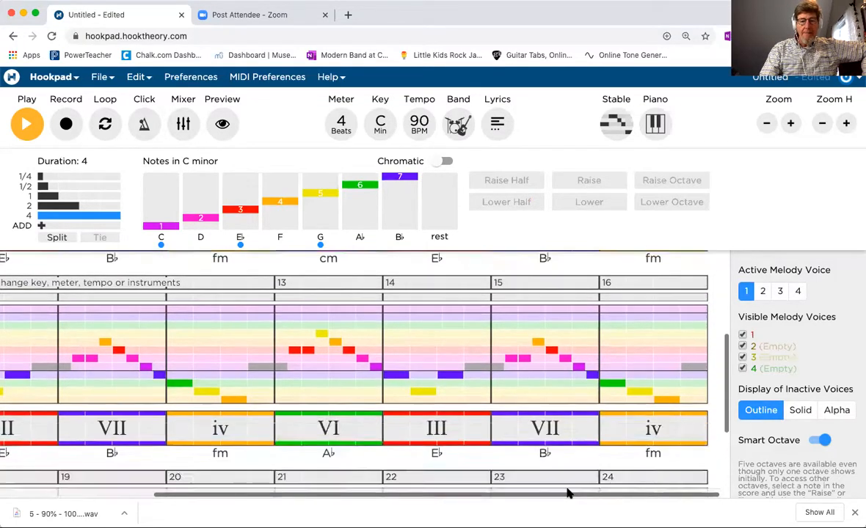
left_click(463, 429)
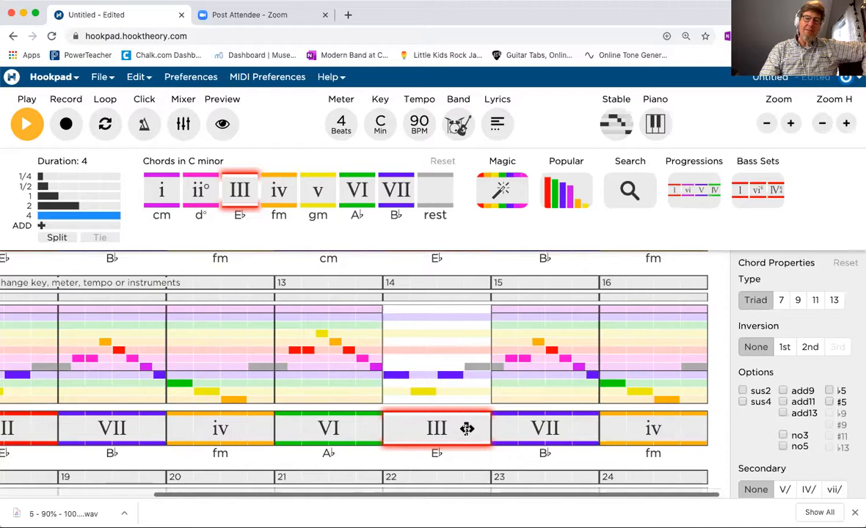
left_click(316, 201)
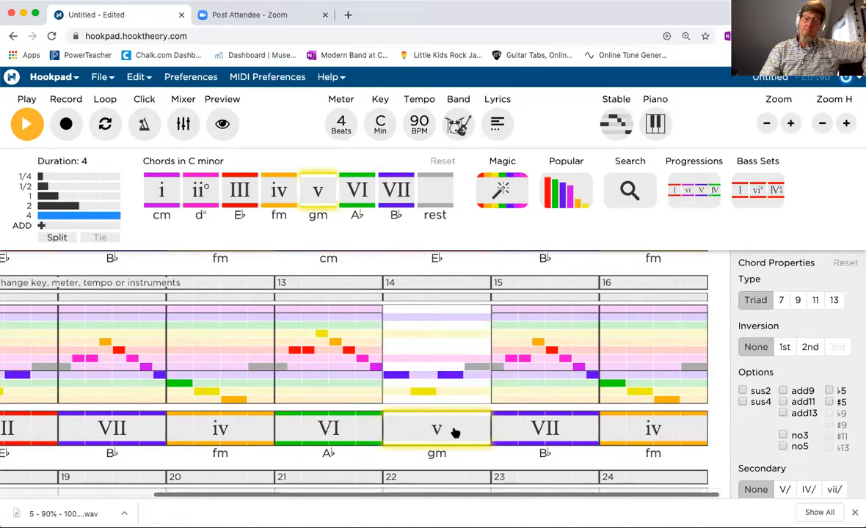
Replace the rest on the last beat of measure 14 with a D and play the measure back
left_click(476, 368)
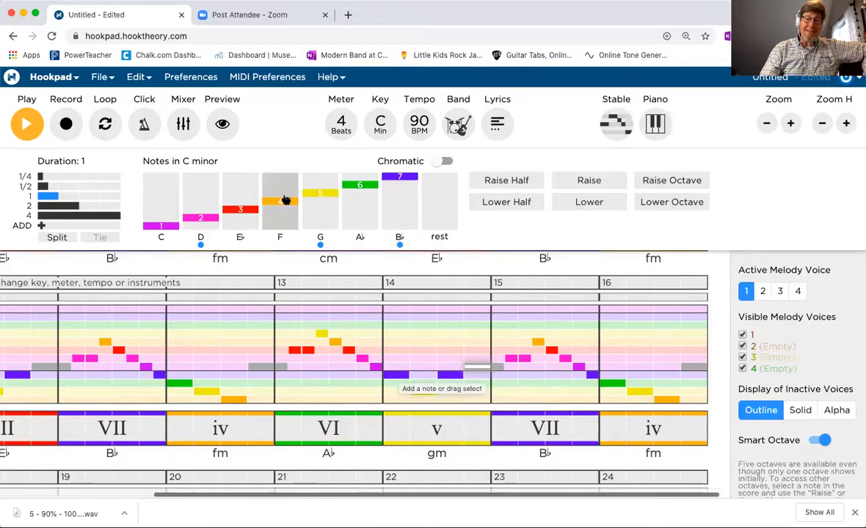
left_click(320, 194)
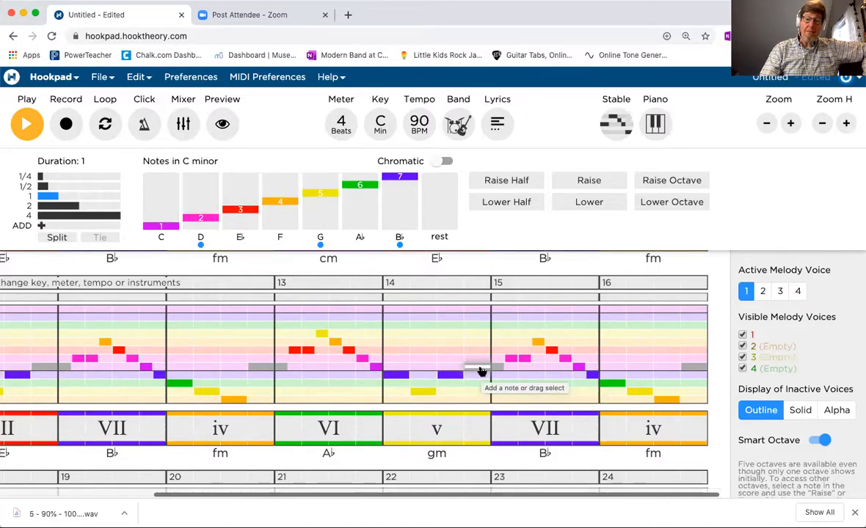
left_click(209, 204)
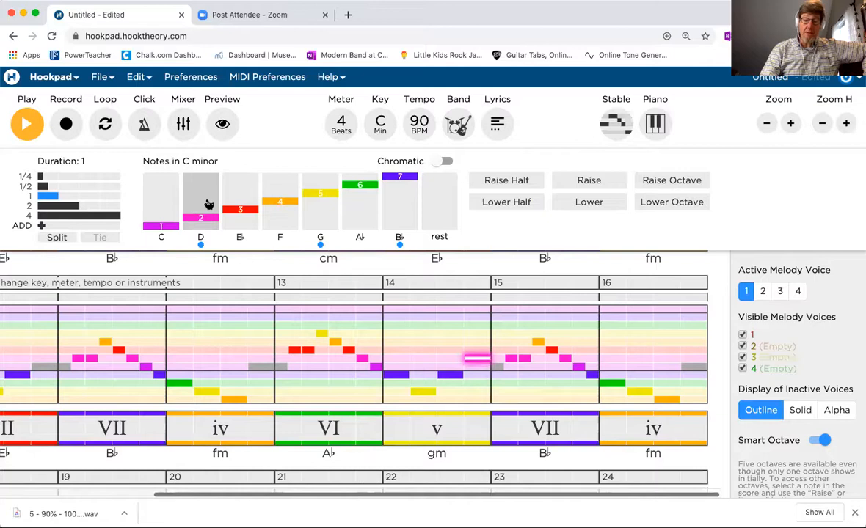
key("space")
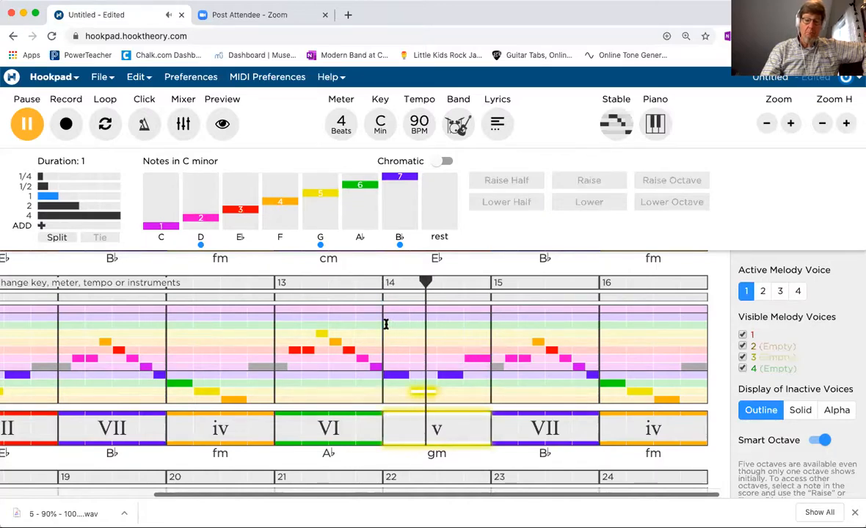
key("space")
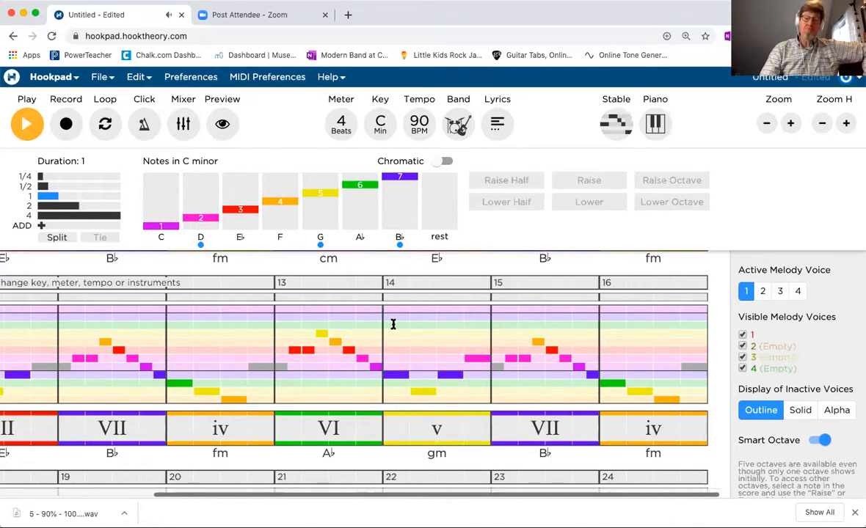
Audition the last melody note of measure 14 and the VII chord of measure 15
left_click(477, 361)
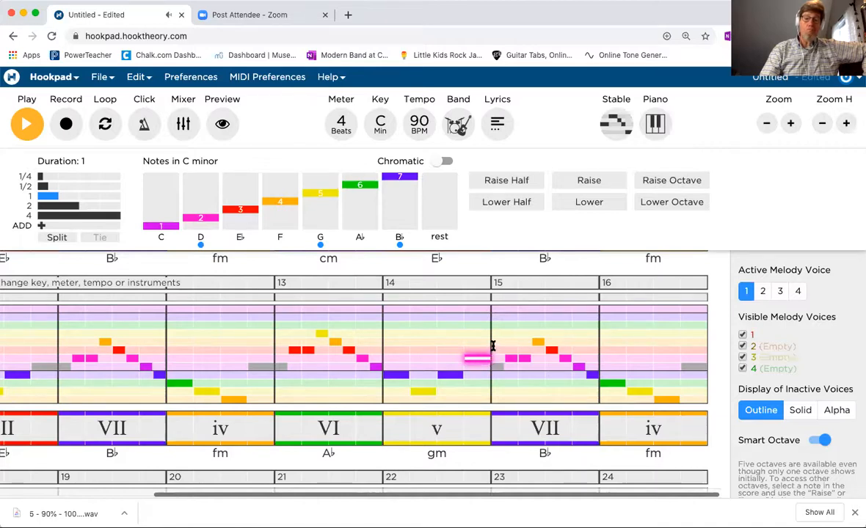
left_click(493, 345)
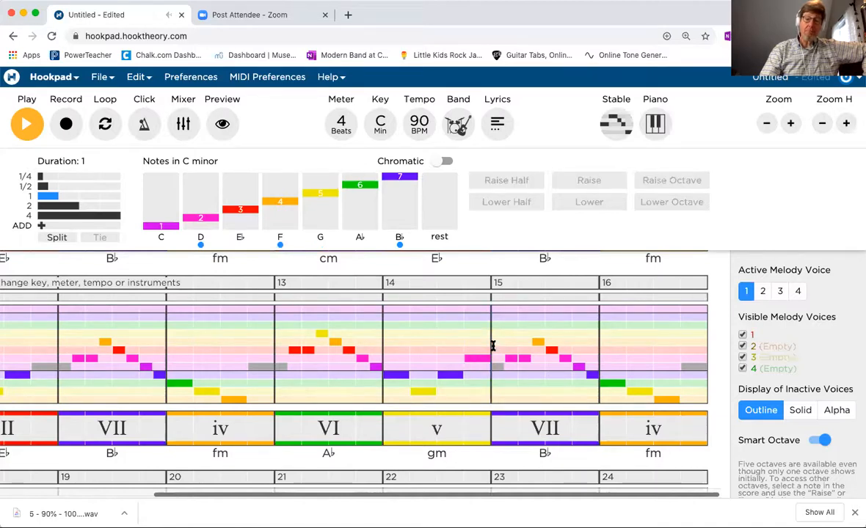
left_click(522, 432)
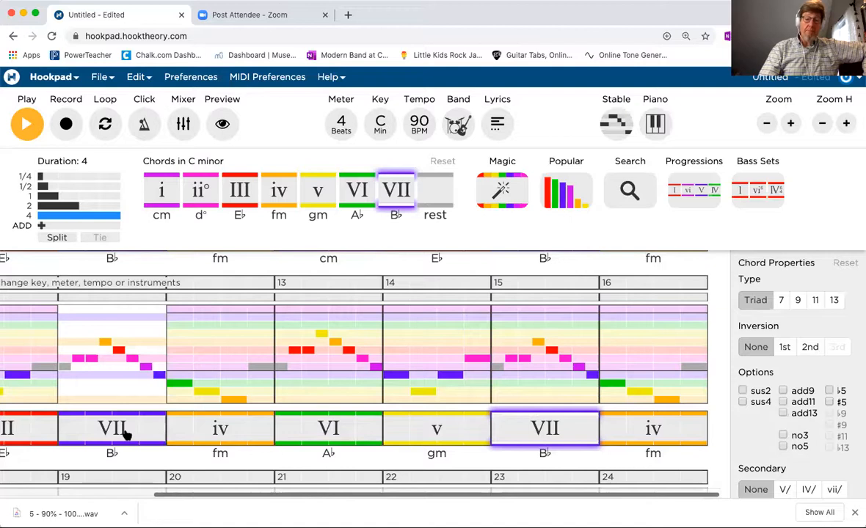
Place the playback cursor at the start of measure 1
scroll(255, 385, "left", 5)
scroll(255, 384, "up", 2)
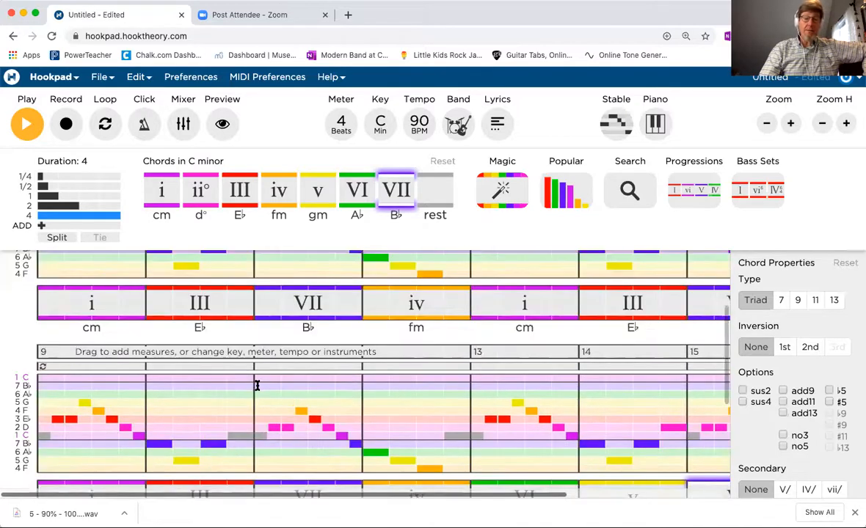
scroll(257, 385, "up", 3)
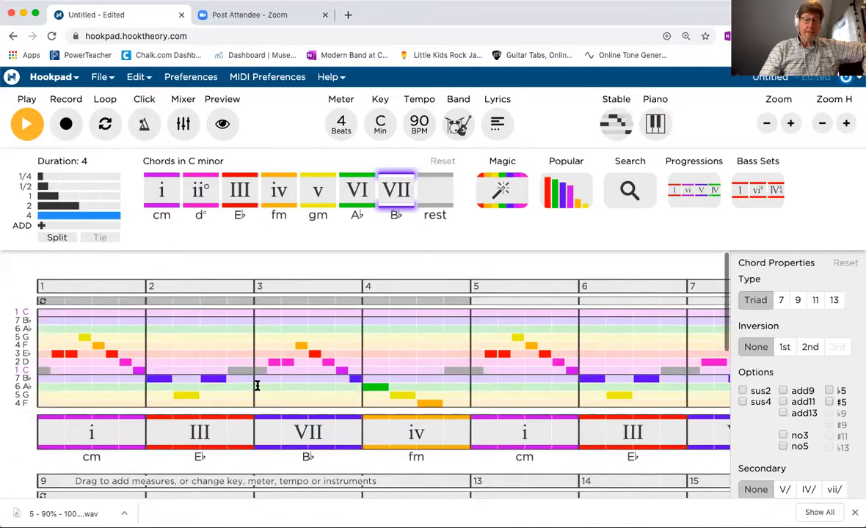
left_click(40, 329)
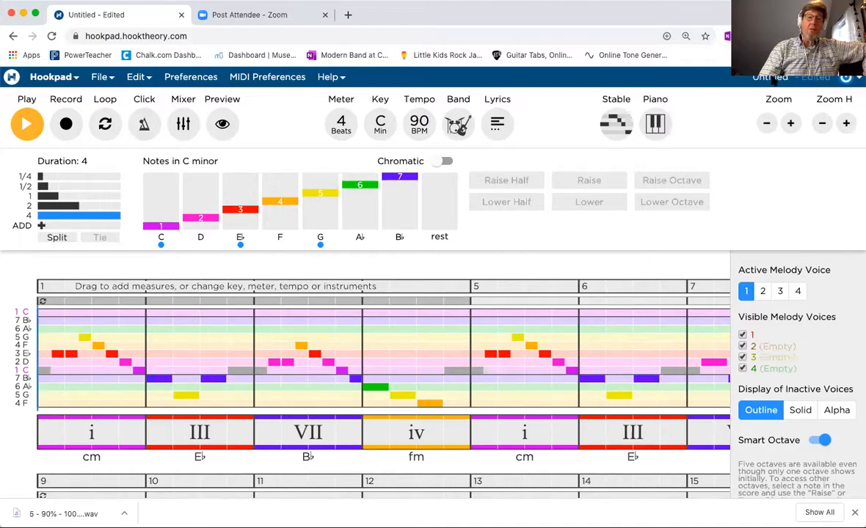
Save the song under the name "Covid Isolation Song-" followed by the composer's surname
left_click(108, 79)
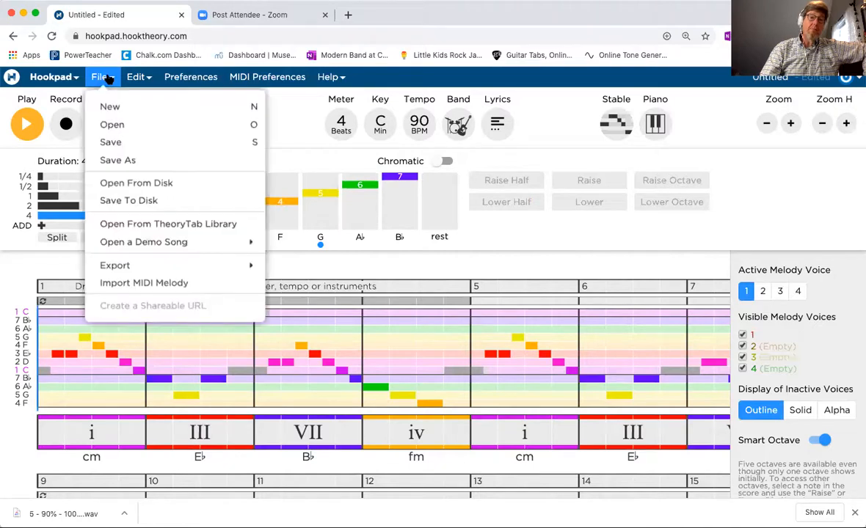
left_click(129, 143)
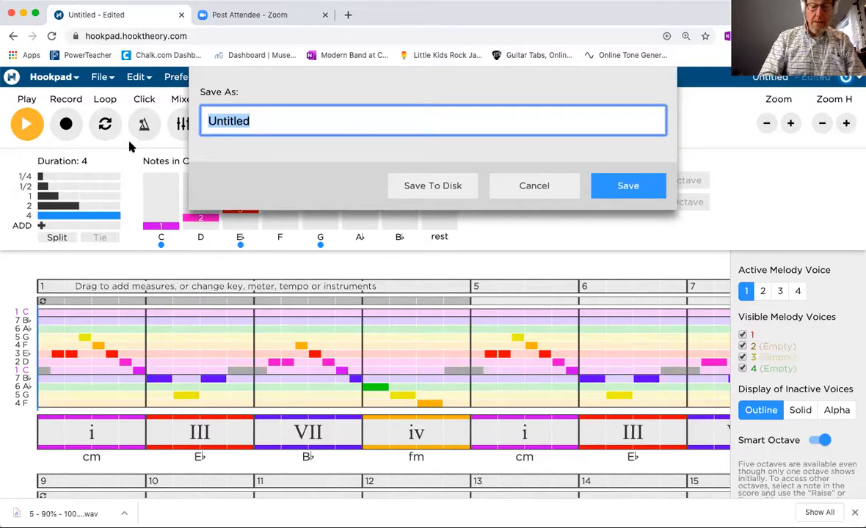
type("Covid")
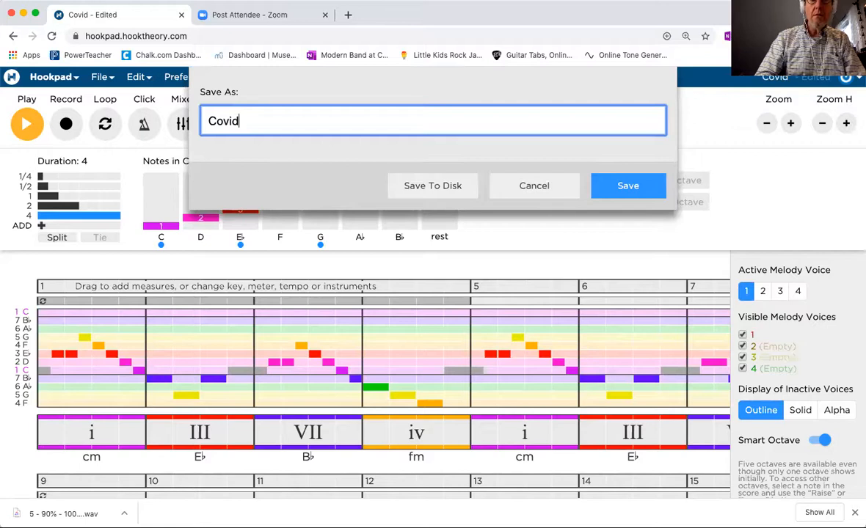
type(" Is")
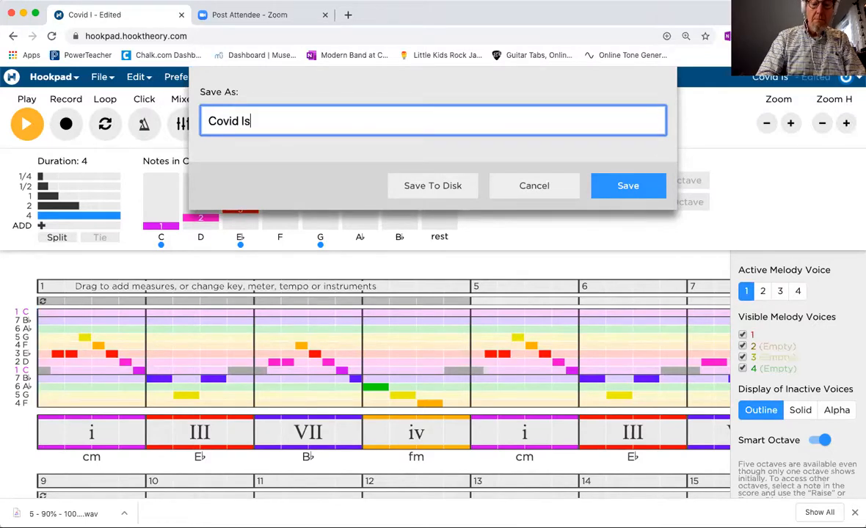
type("olo")
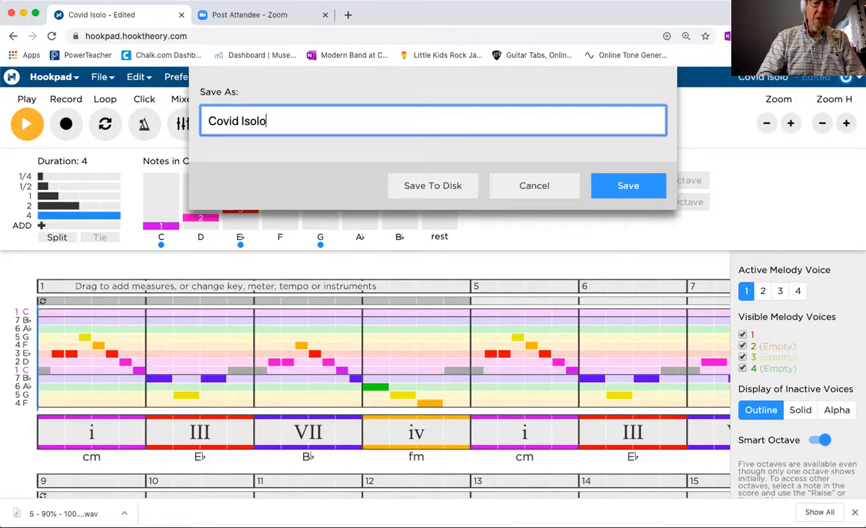
key("BackSpace")
type("ation")
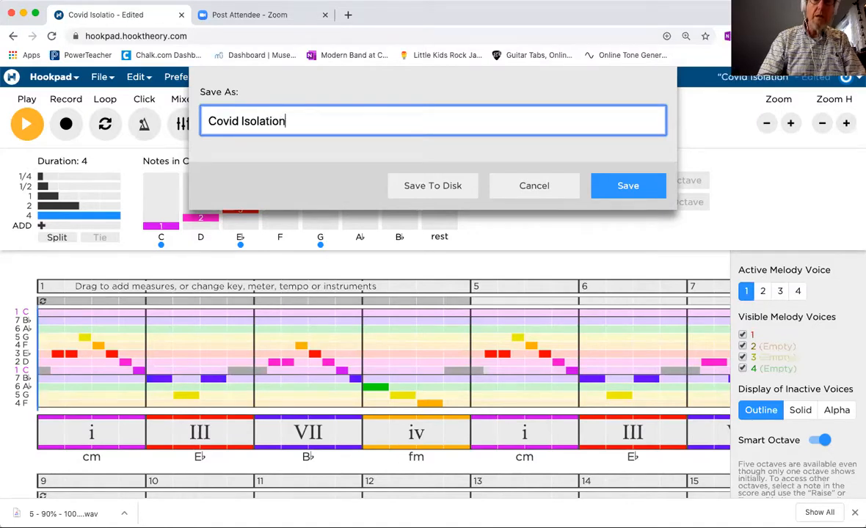
type(" Song")
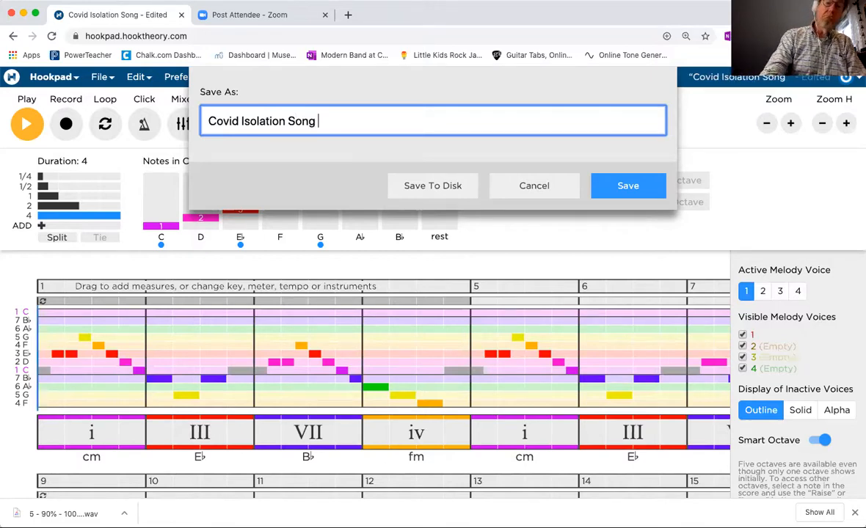
type(" Alderman")
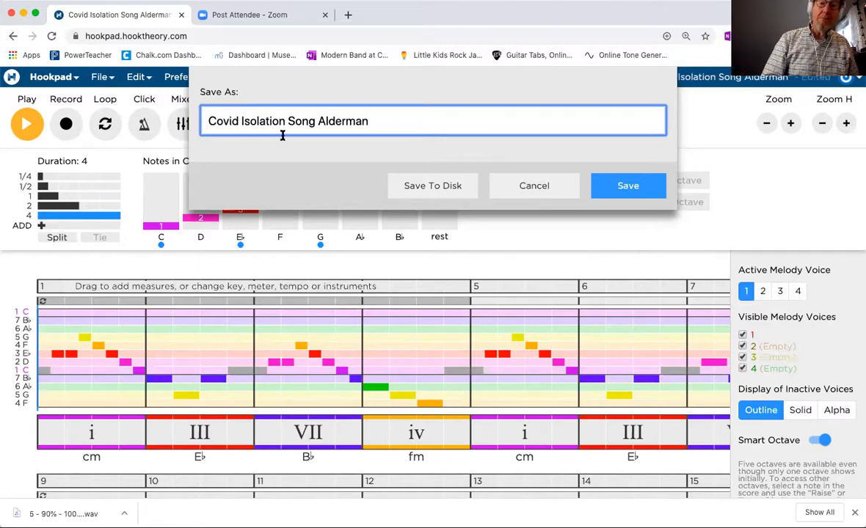
left_click(317, 122)
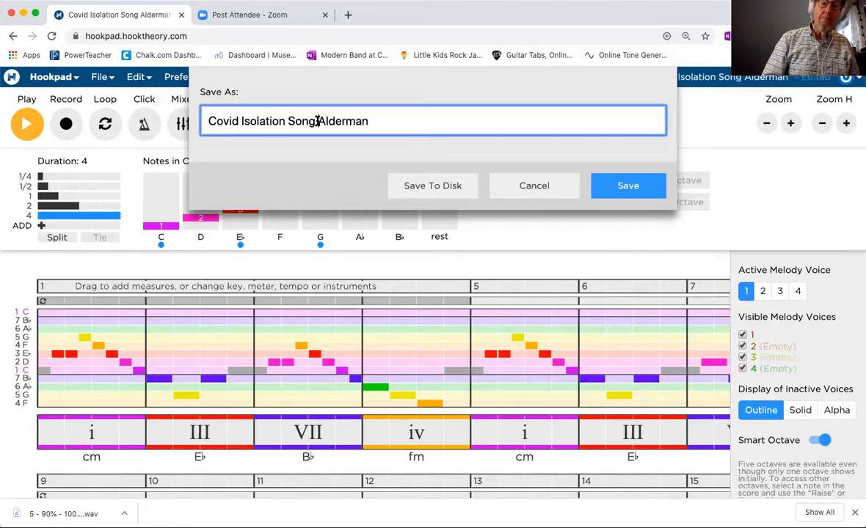
key("BackSpace")
type("-")
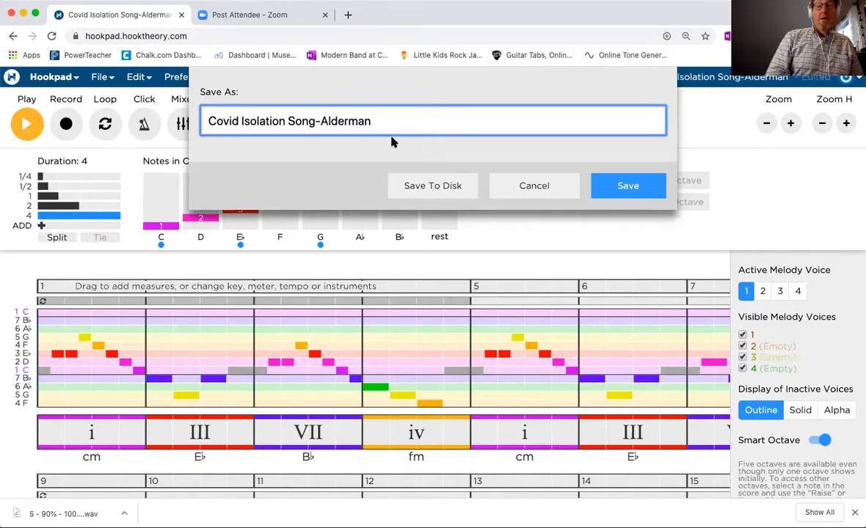
left_click(639, 187)
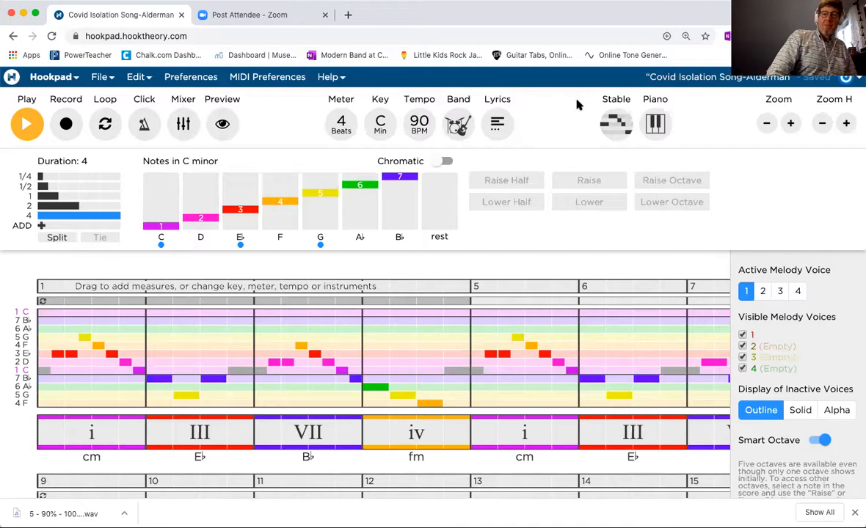
Check the list of saved songs without opening one, and play the song from measure 1
key("super+o")
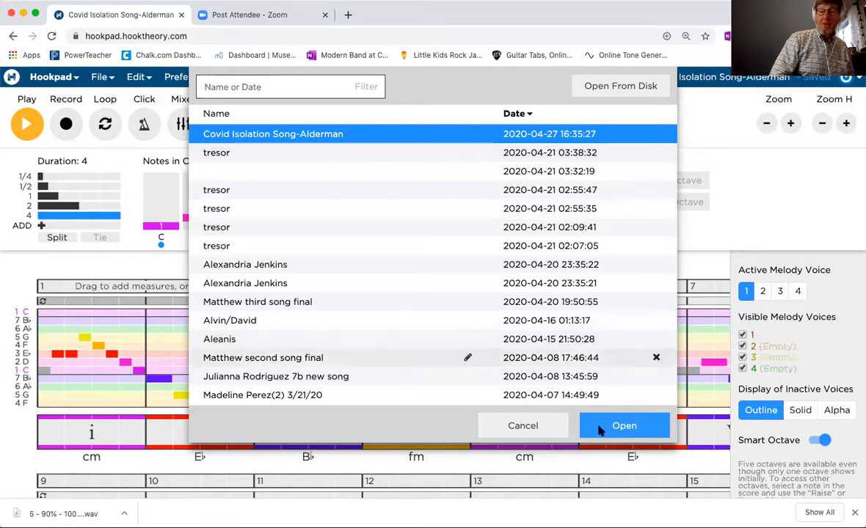
left_click(523, 426)
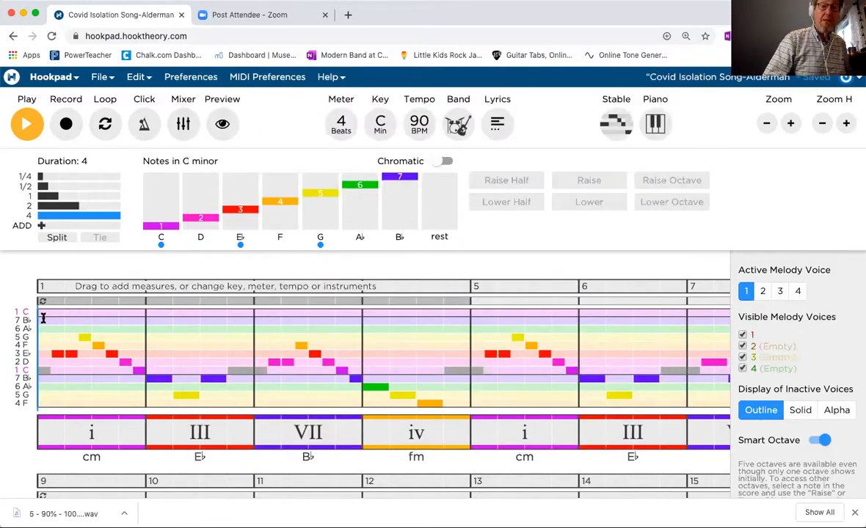
left_click(27, 124)
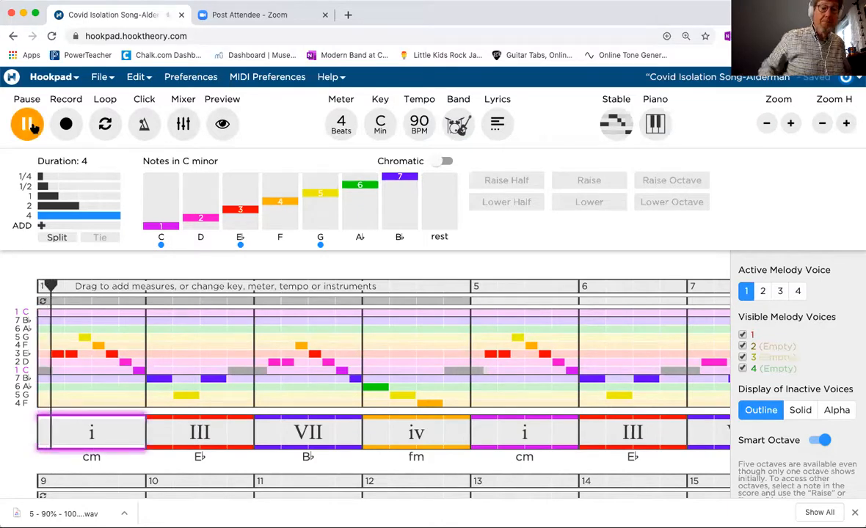
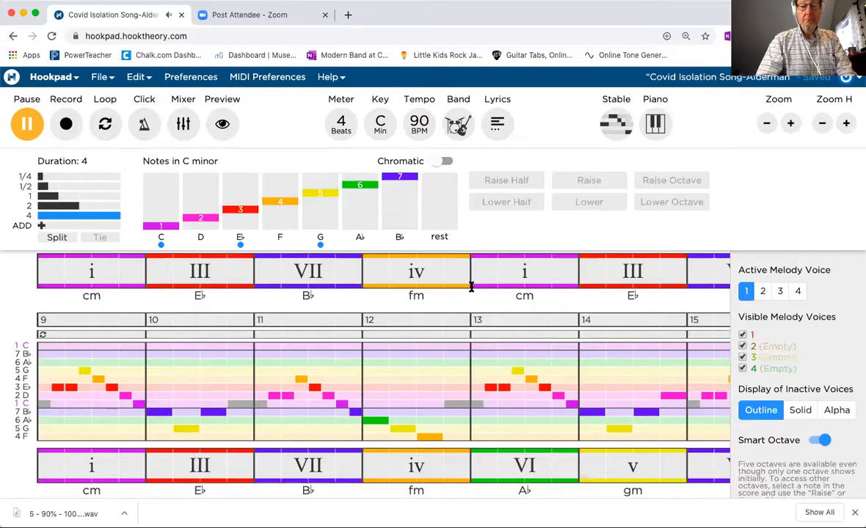
key("space")
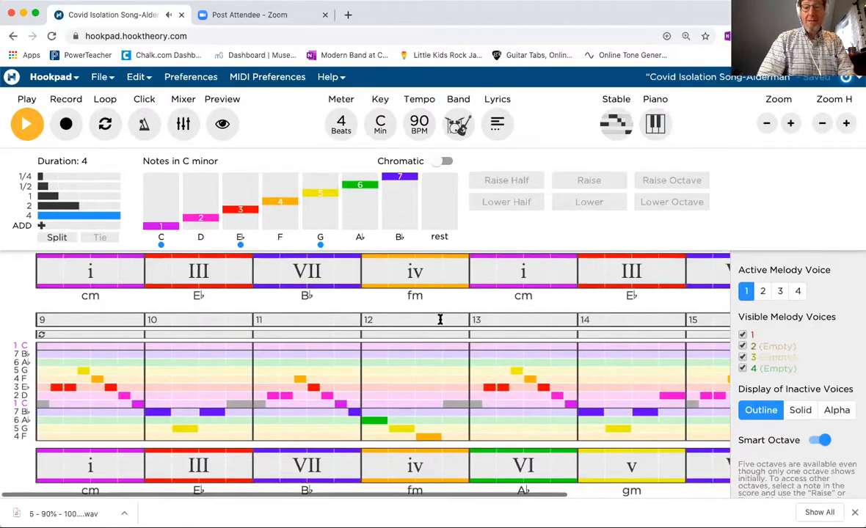
Delete all melody notes and rests in measures 15 and 16, keeping their chords
scroll(440, 320, "right", 3)
scroll(441, 319, "right", 2)
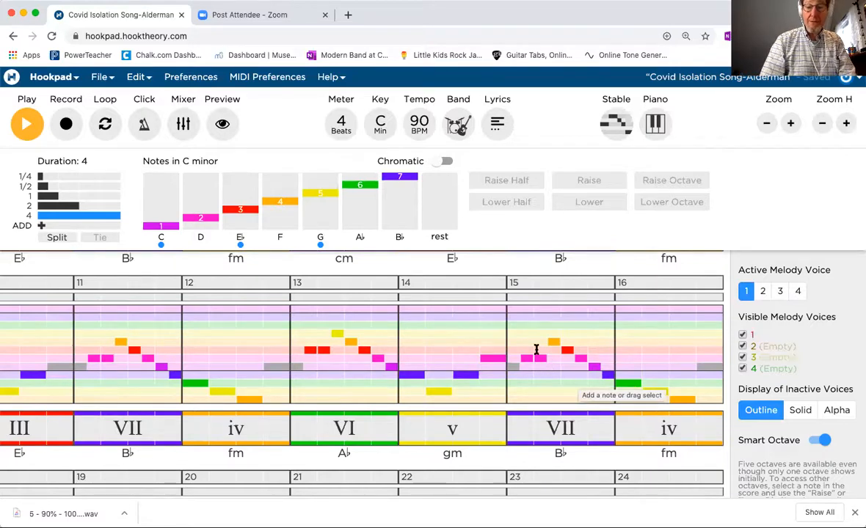
left_click_drag(510, 323, 606, 397)
key("Delete")
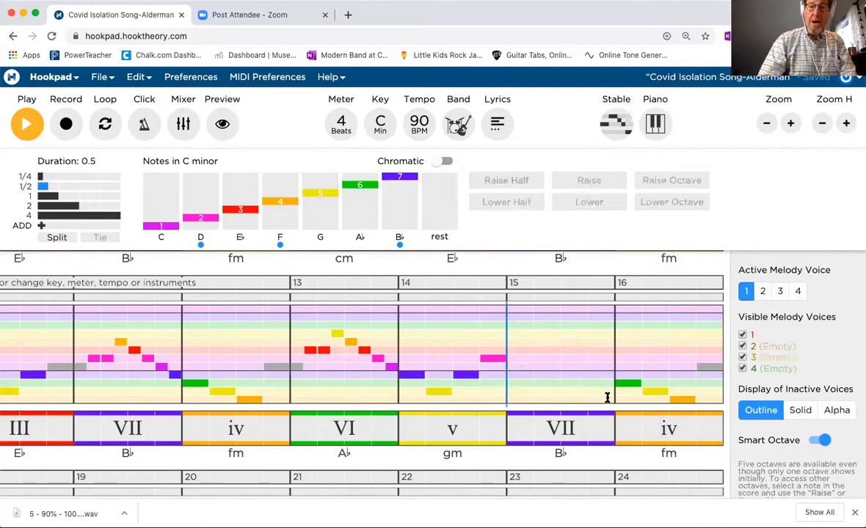
left_click_drag(617, 338, 722, 403)
key("Delete")
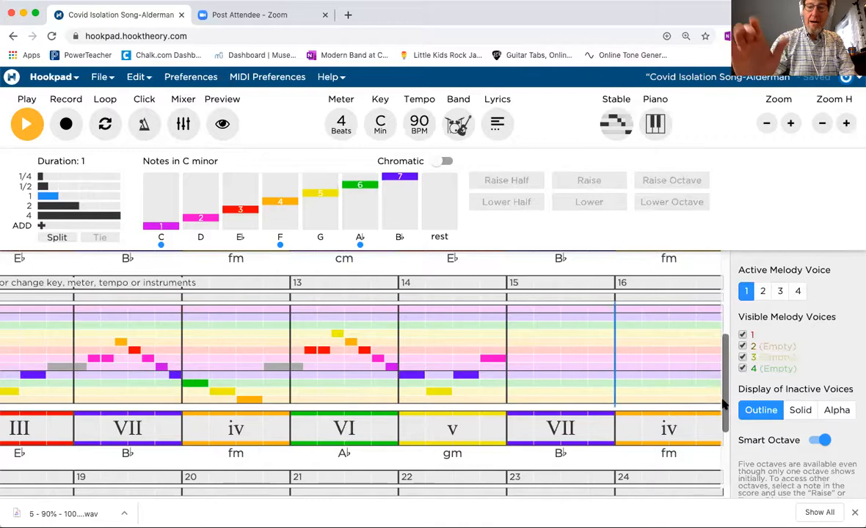
Enter three 1/4-beat C notes and one 1/2-beat C at the start of measure 15 and play them back
left_click(506, 330)
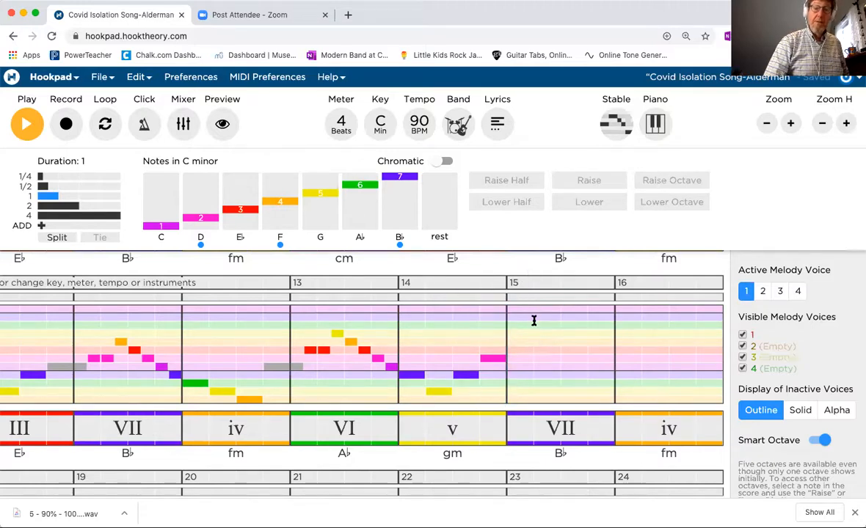
left_click(70, 179)
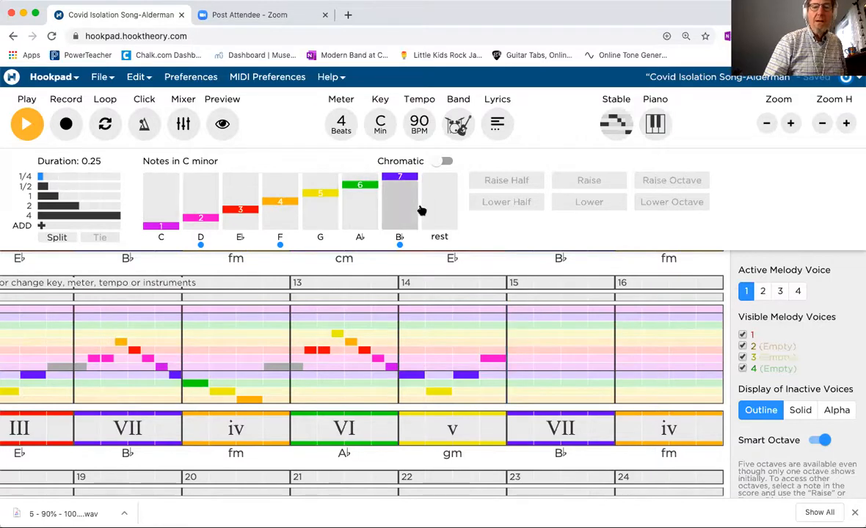
left_click(167, 195)
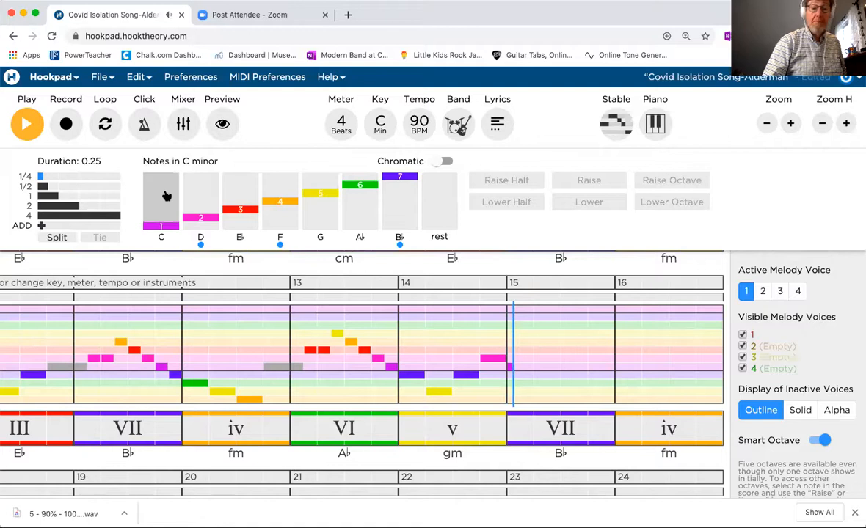
left_click(166, 196)
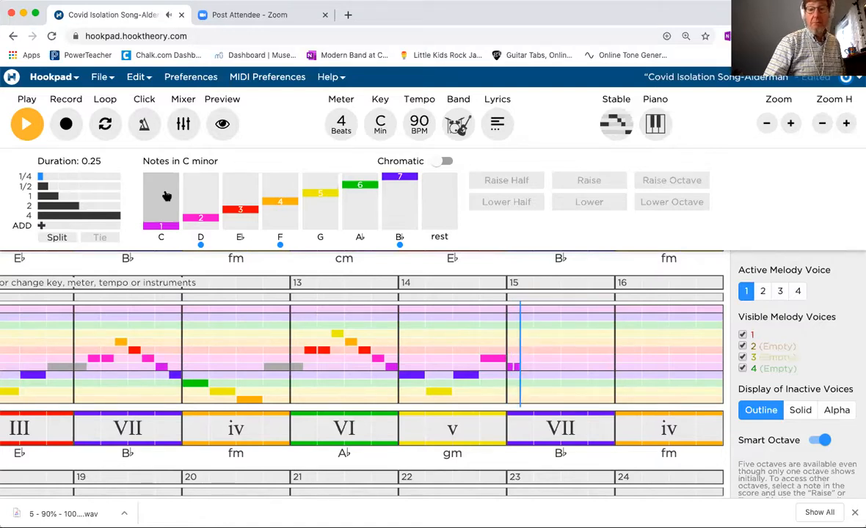
left_click(159, 198)
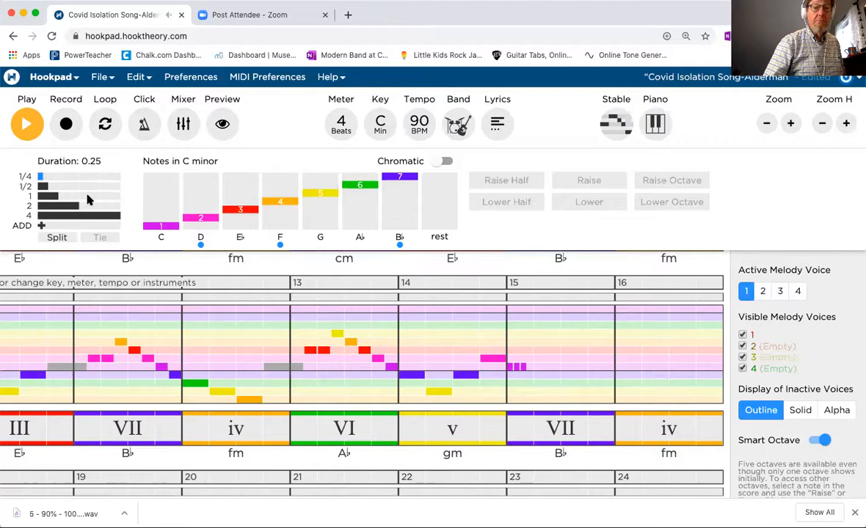
left_click(89, 187)
left_click(164, 198)
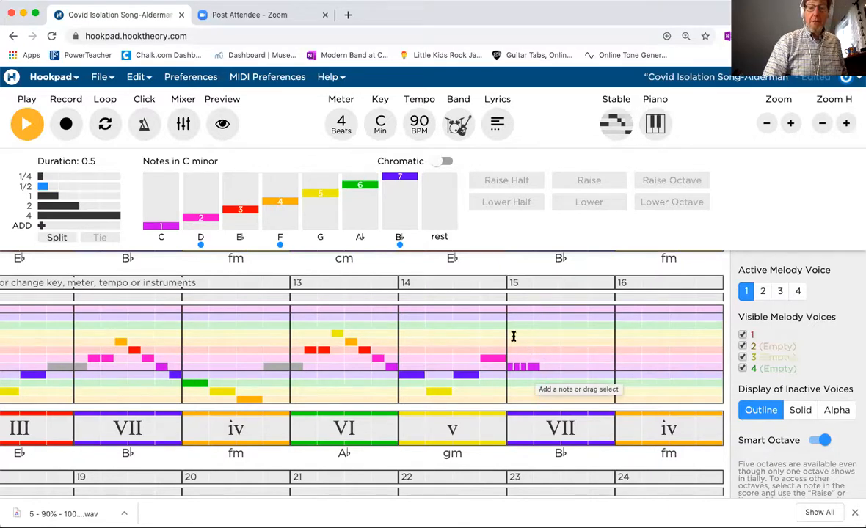
key("space")
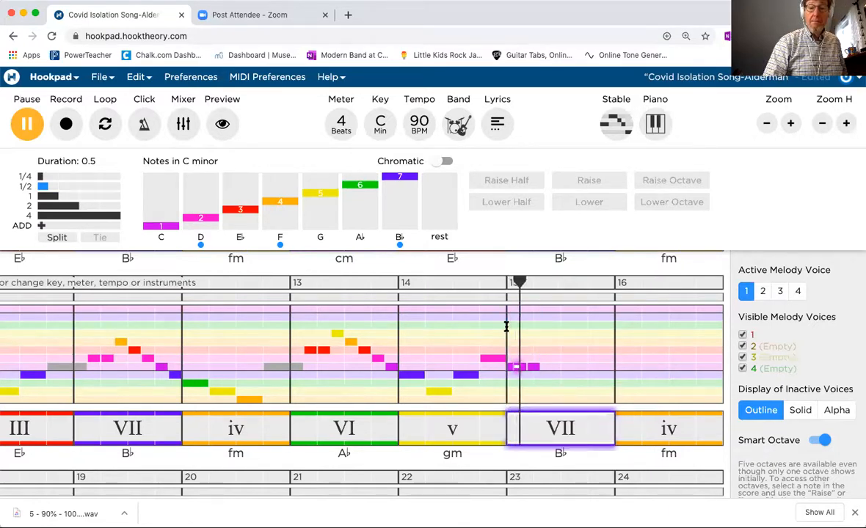
key("space")
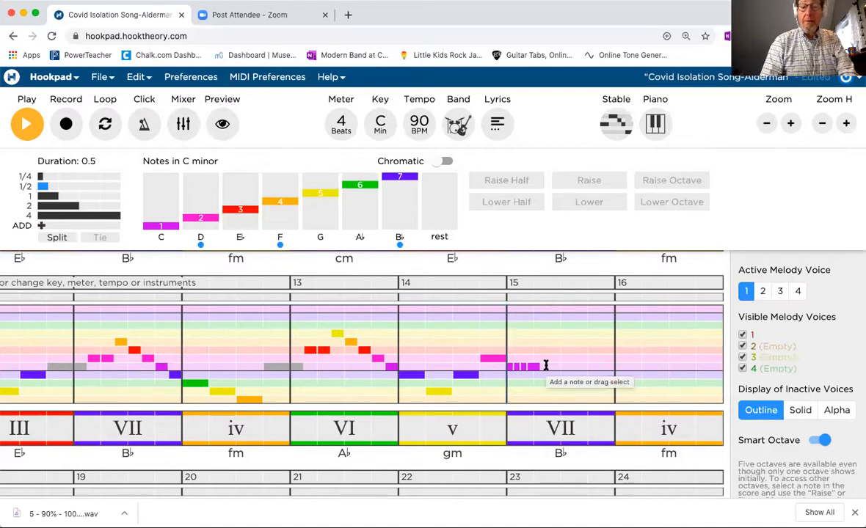
Lengthen the last C in measure 15 to a duration of 0.75 beats
scroll(545, 363, "up", 3)
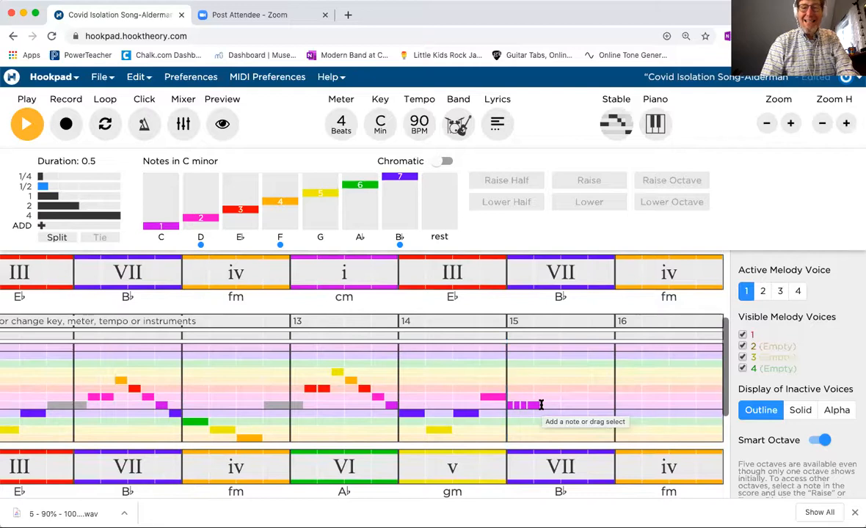
left_click(540, 405)
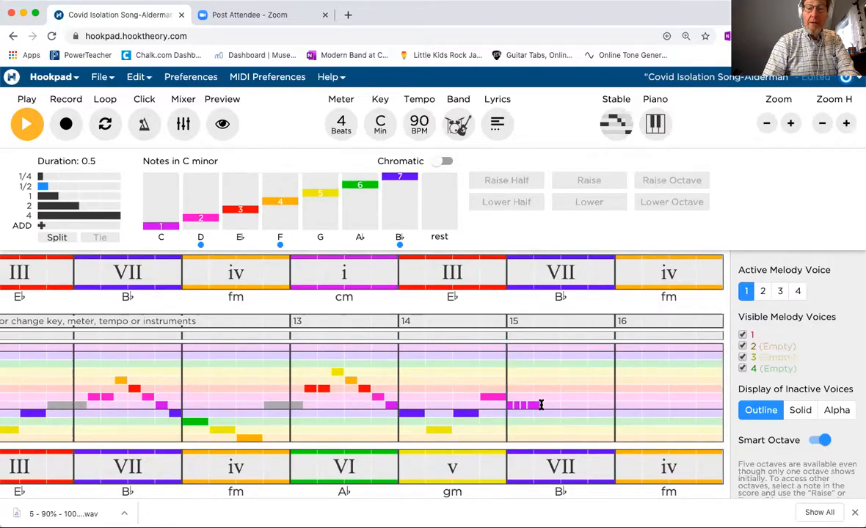
left_click(533, 406)
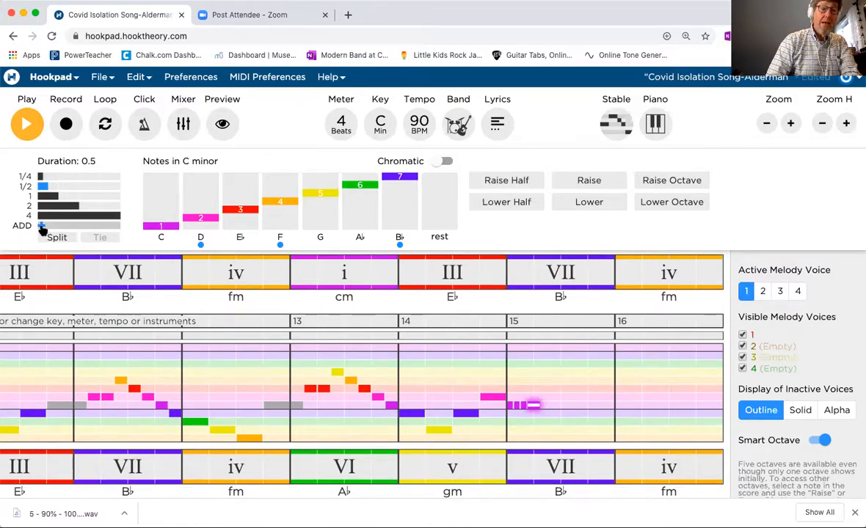
left_click(49, 177)
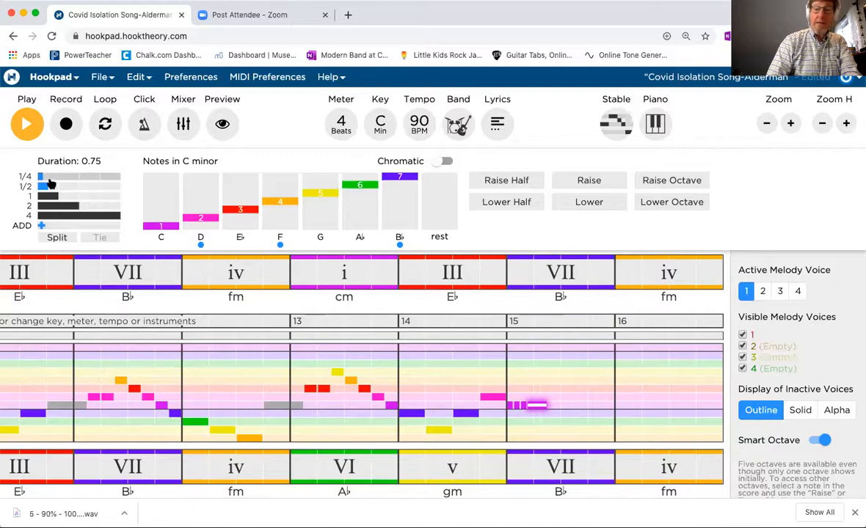
left_click(550, 400)
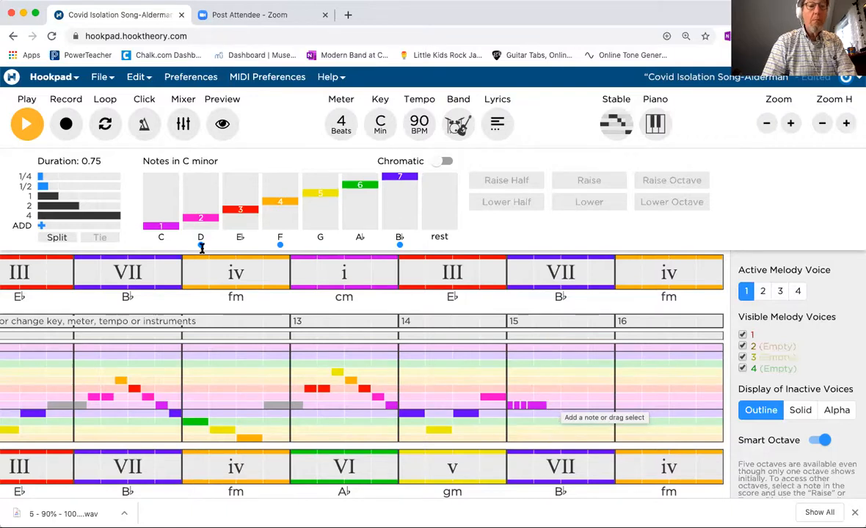
Add a 1/2-beat C after the 0.75-beat note in measure 15 and play the measure back
left_click(77, 187)
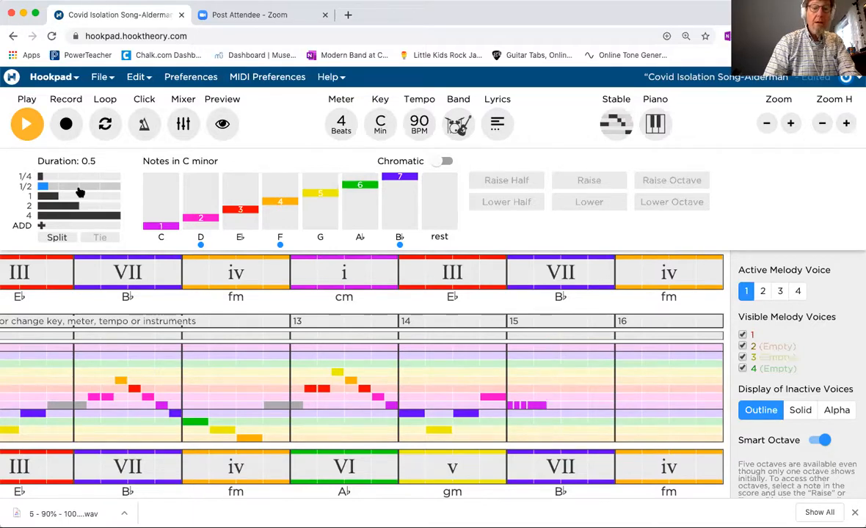
left_click(166, 226)
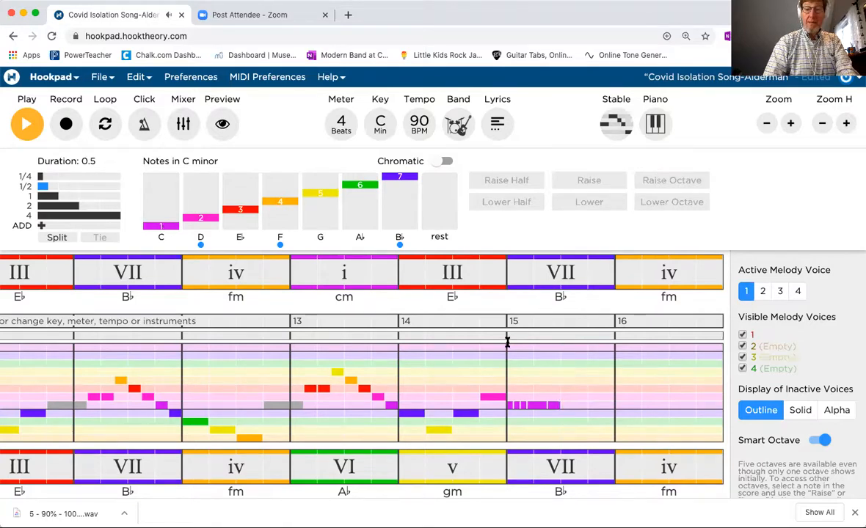
key("space")
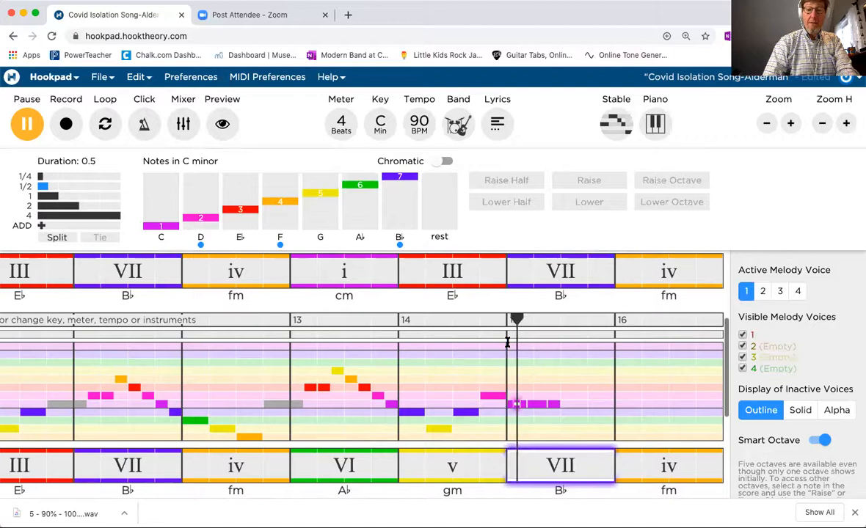
Play back the melody from the start of measure 15
key("space")
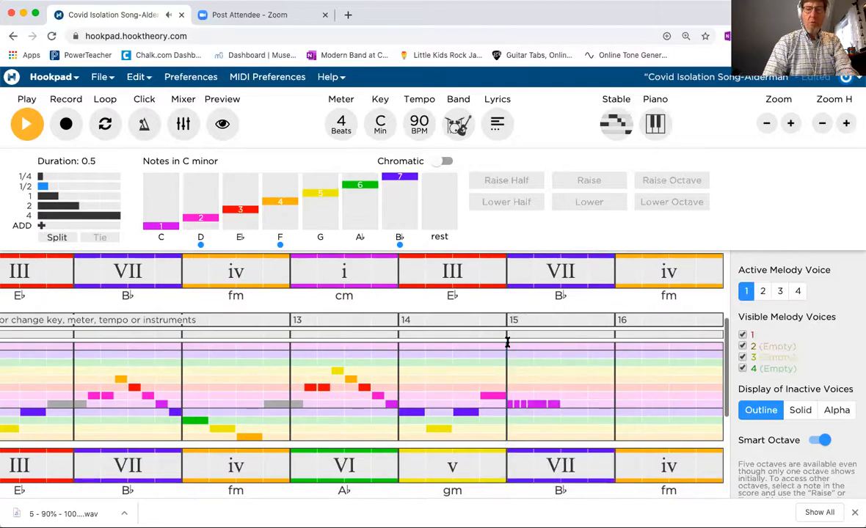
key("space")
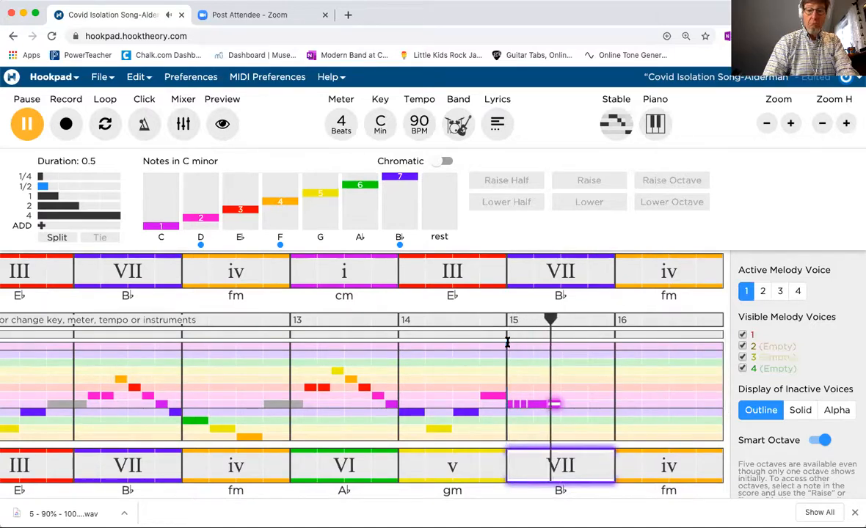
key("space")
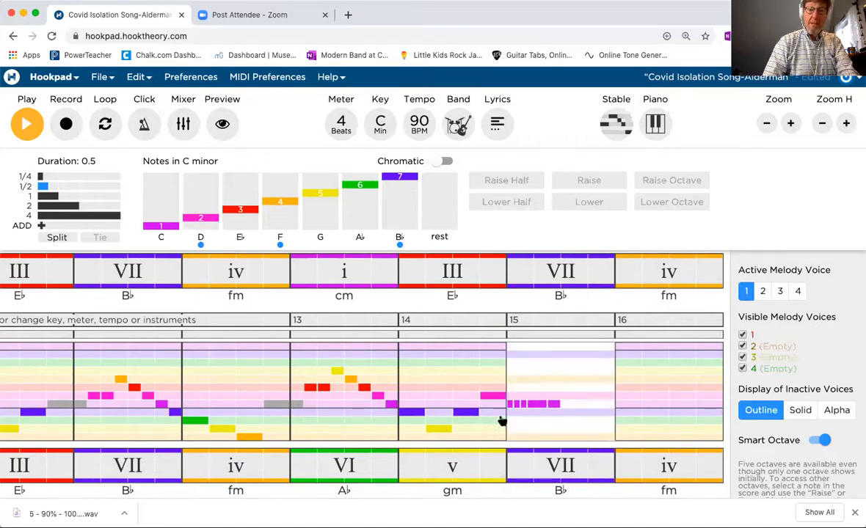
Lower the last 1/2-beat C in measure 15 by one scale step to B♭
left_click(511, 404)
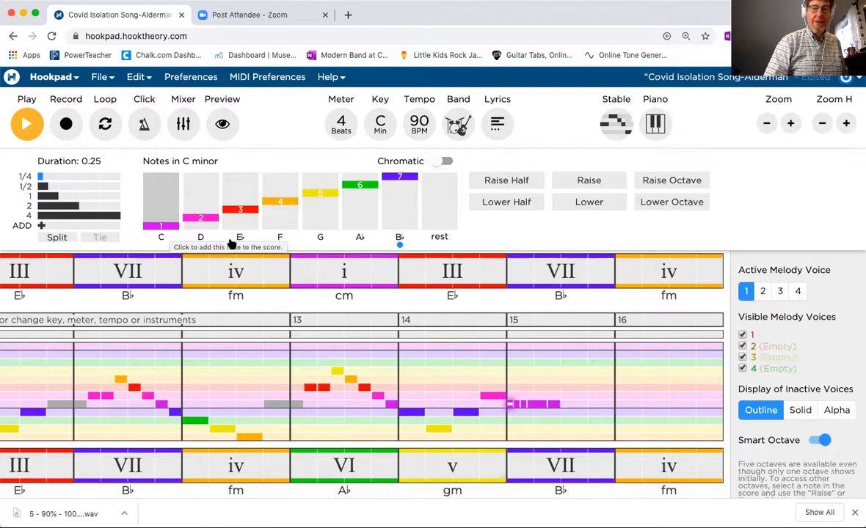
left_click(506, 356)
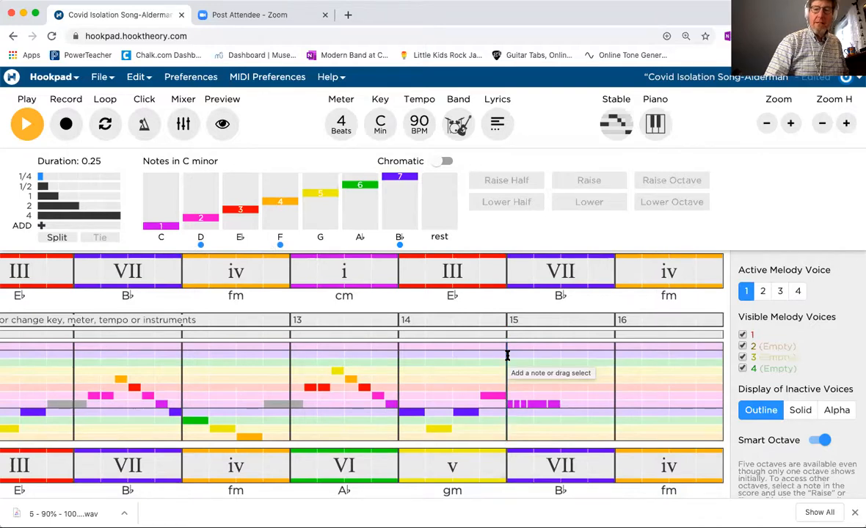
left_click(555, 404)
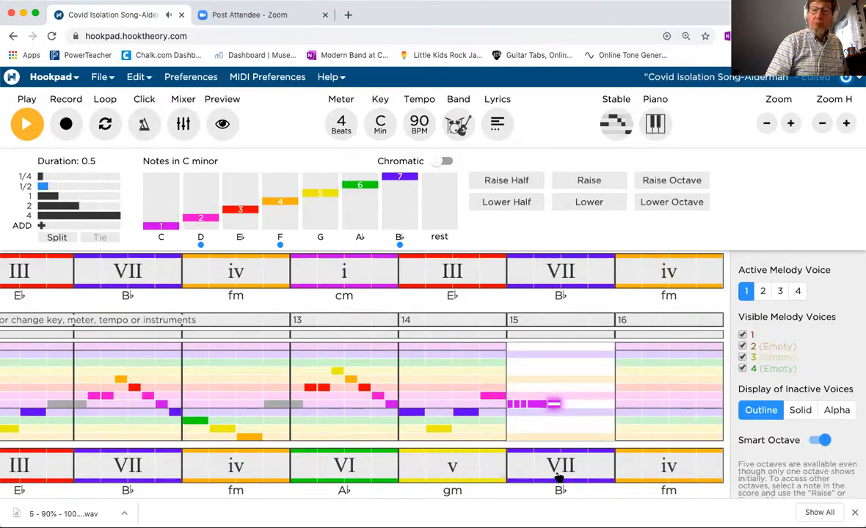
key("Down")
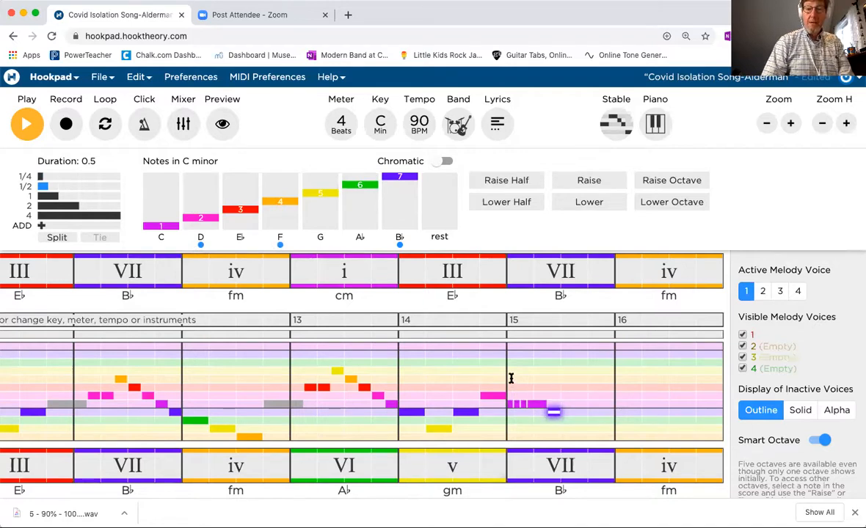
Copy the five-note pattern from the first half of measure 15 and paste it at measure 15's midpoint and at the start of measure 16
key("Escape")
left_click_drag(506, 374, 568, 434)
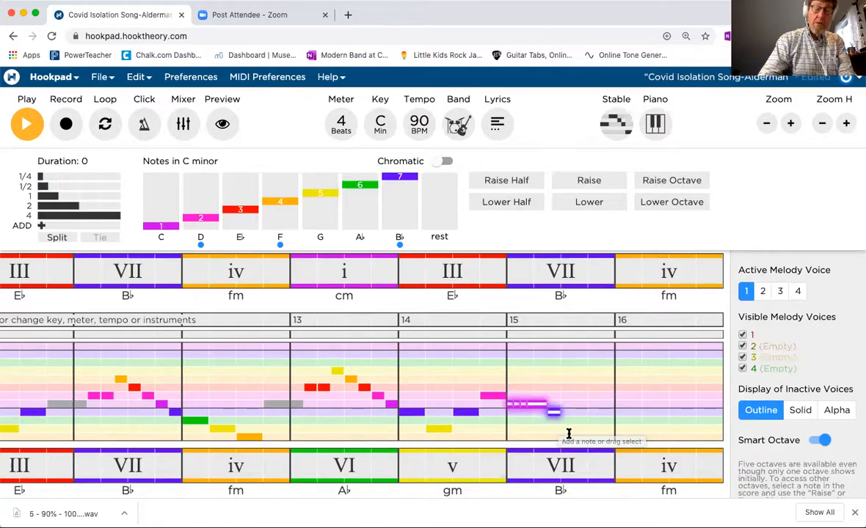
key("super+c")
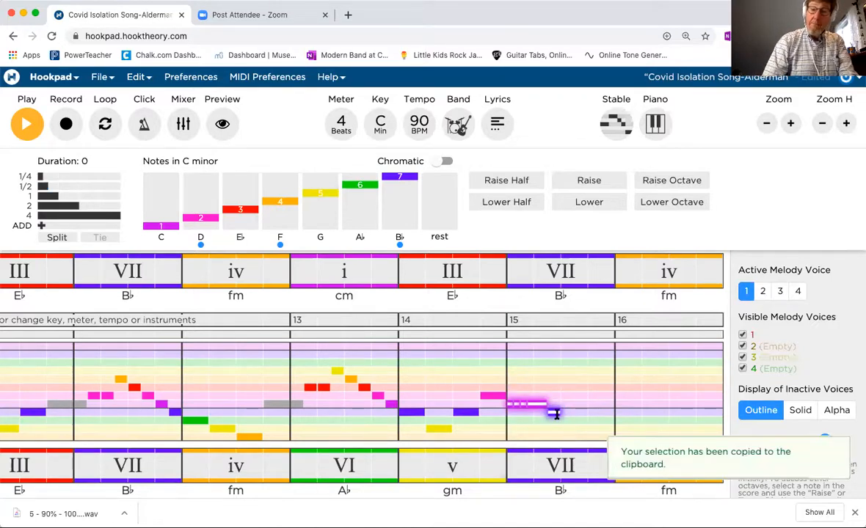
key("super+v")
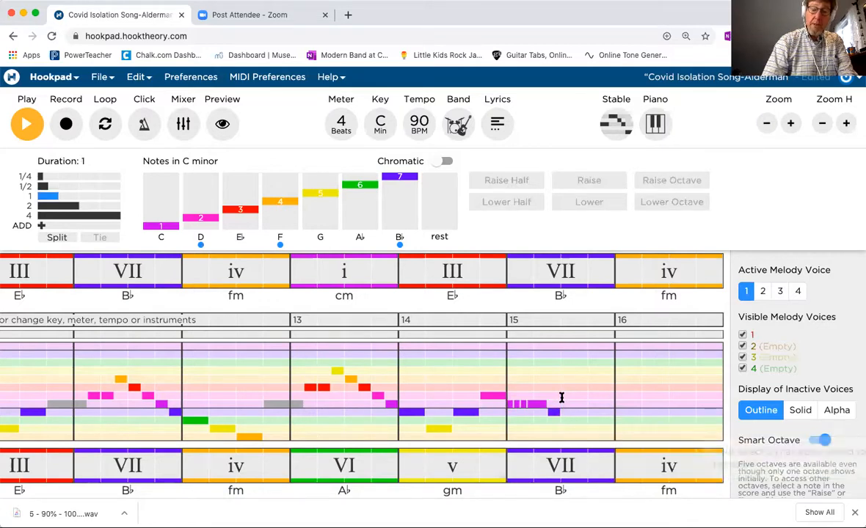
key("space")
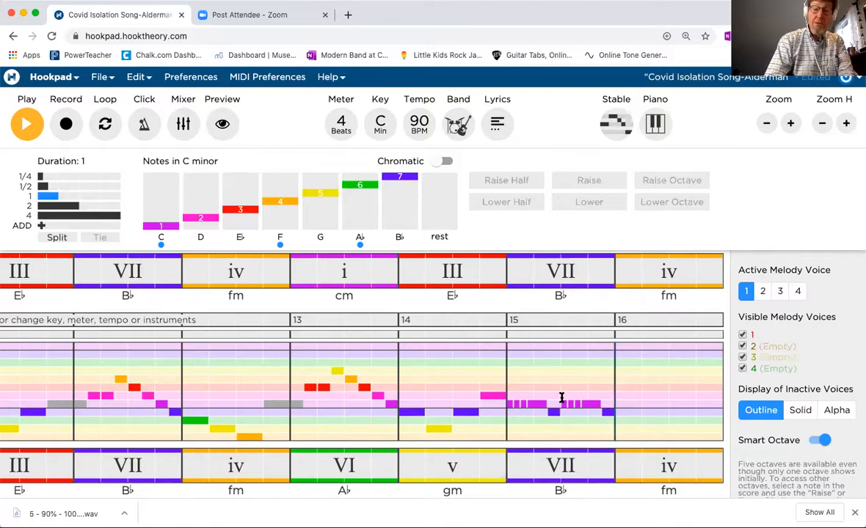
key("super+v")
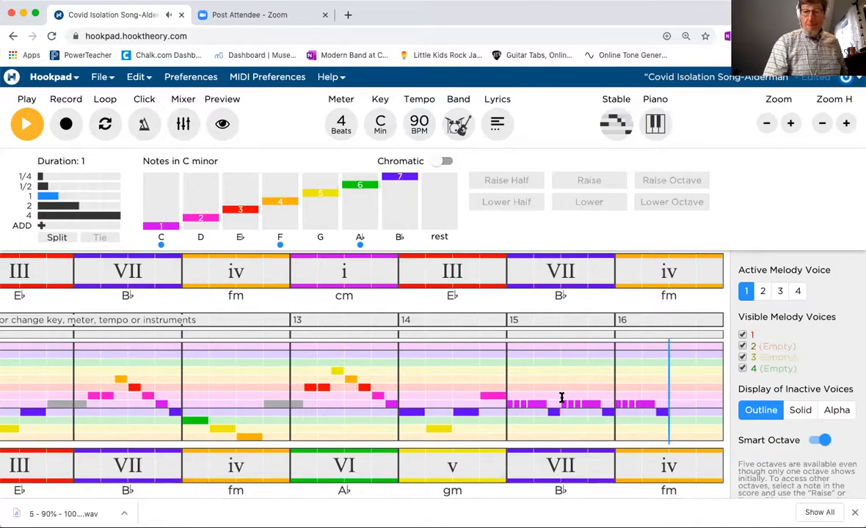
Play back measures 15 and 16 with the repeated pattern
left_click(507, 367)
key("space")
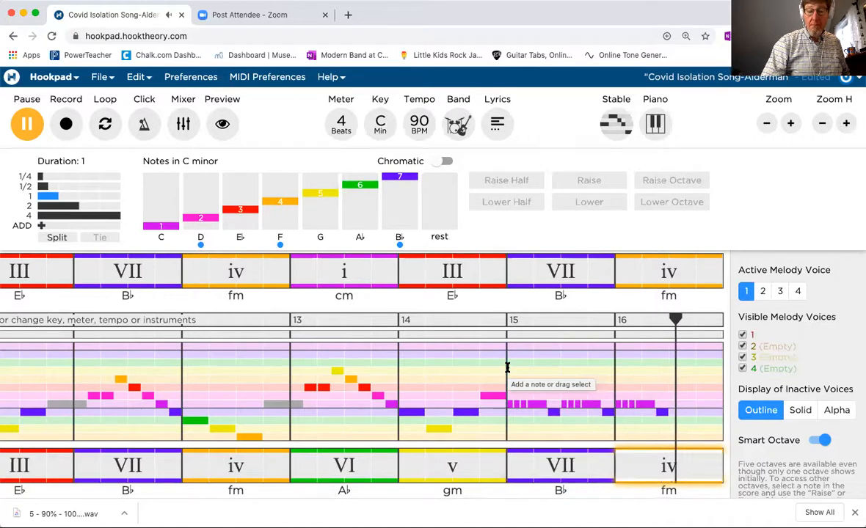
key("space")
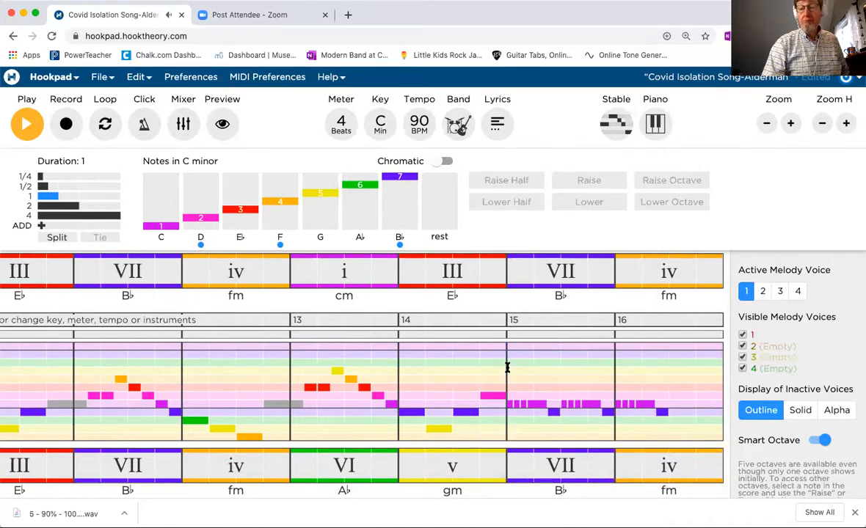
Finish measure 16 with a 1-beat low F followed by a 1-beat rest
left_click(667, 381)
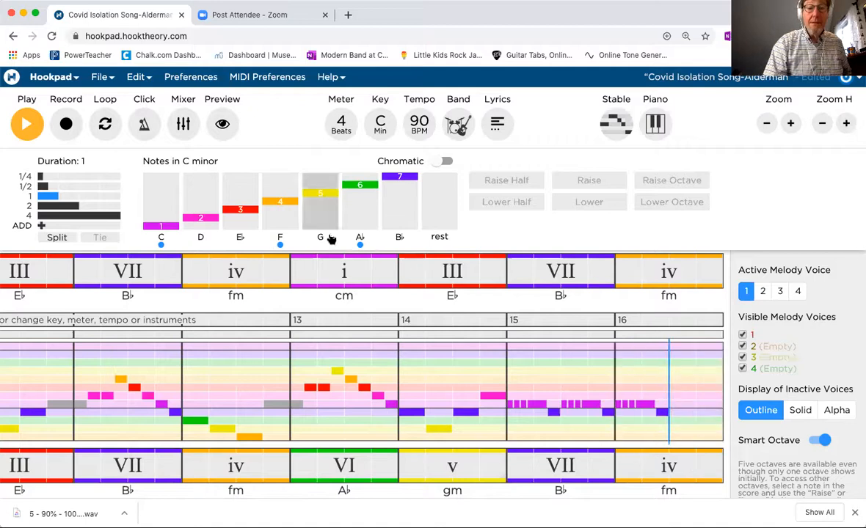
left_click(284, 216)
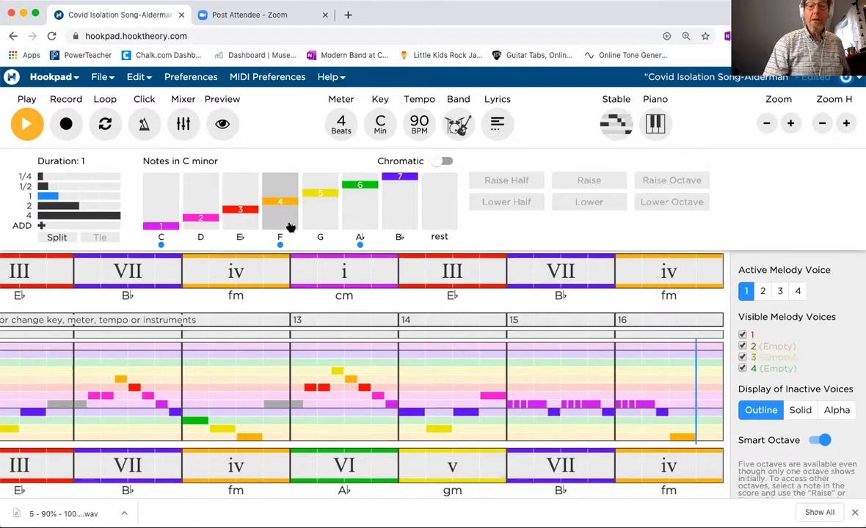
left_click(450, 209)
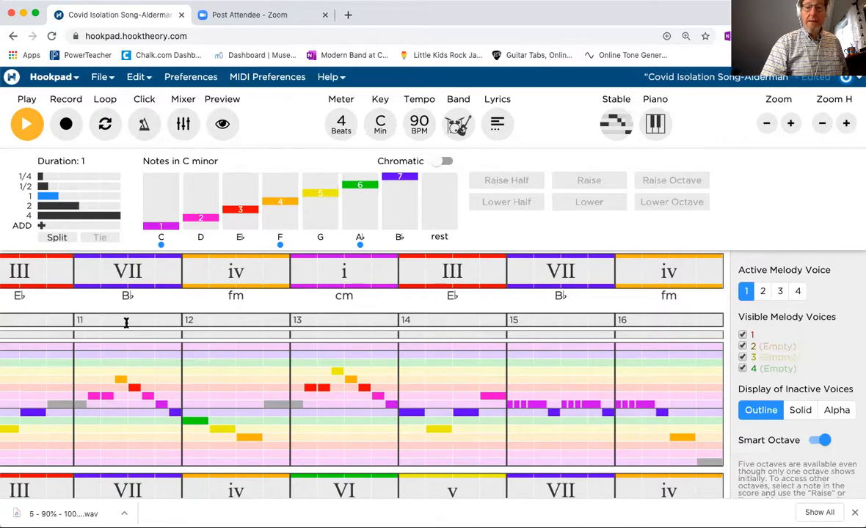
Play the whole 16-measure song from measure 1 with the score zoomed out to 75%
scroll(126, 323, "up", 5)
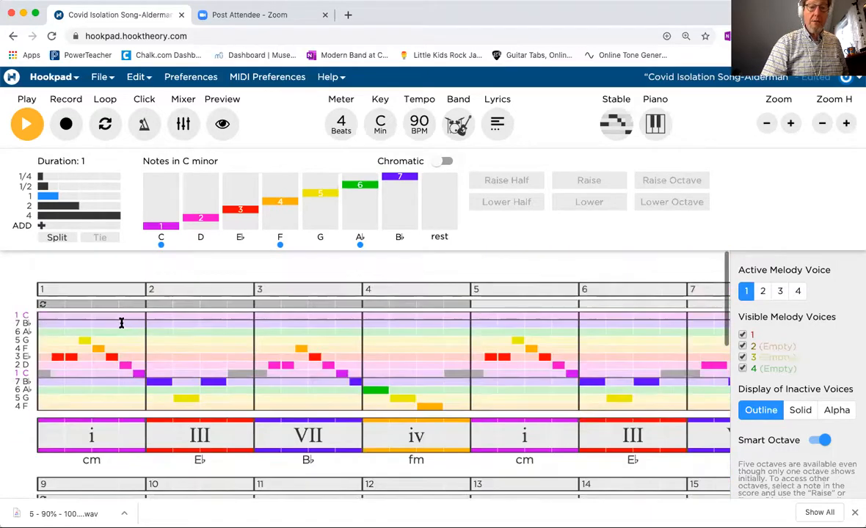
left_click(40, 317)
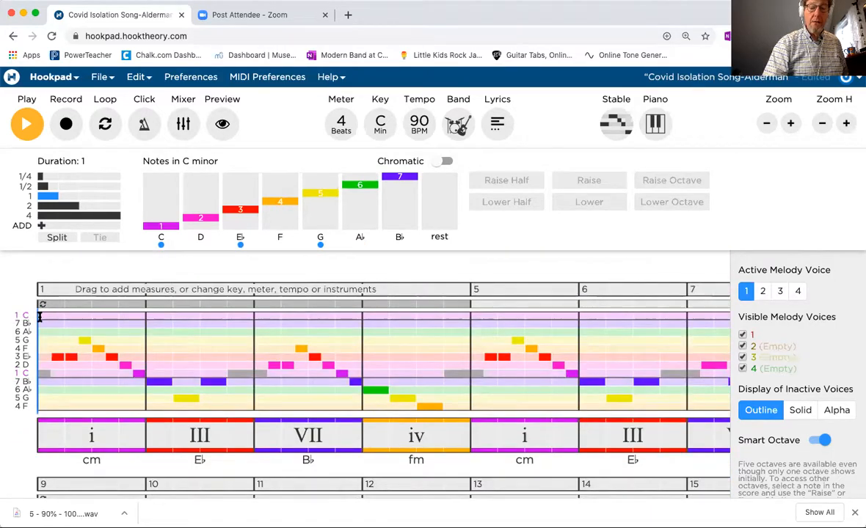
key("space")
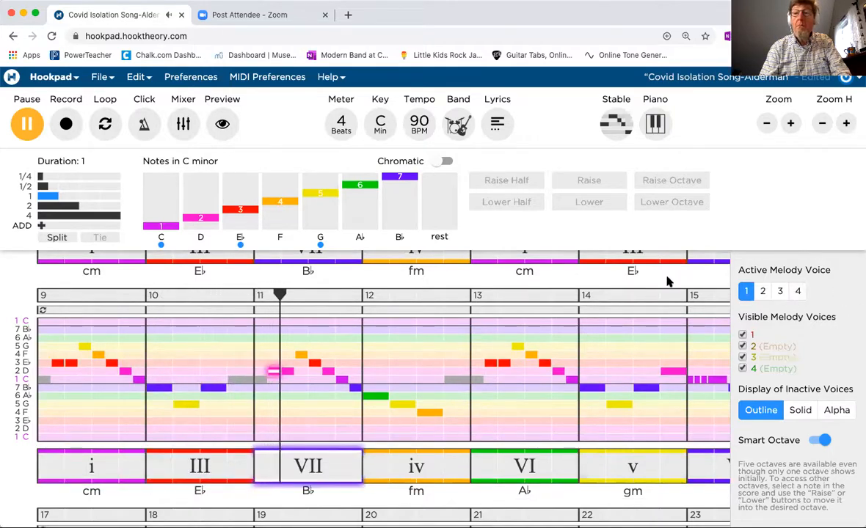
left_click(767, 125)
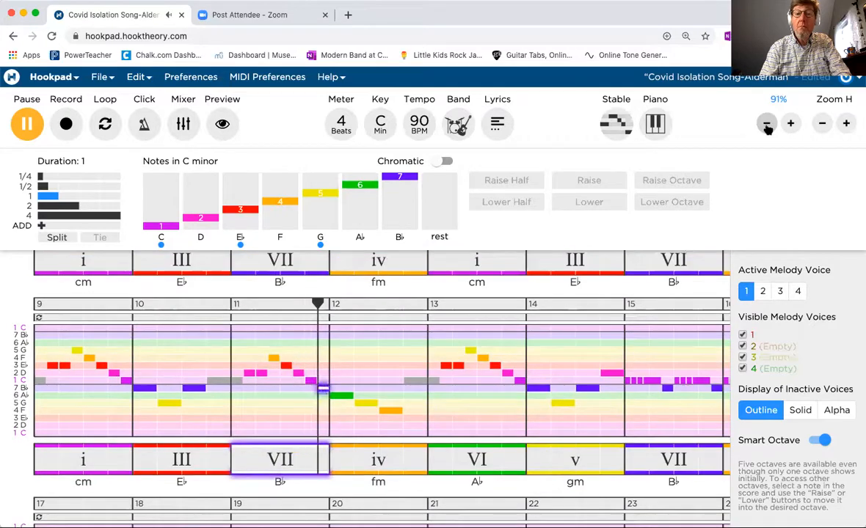
left_click(766, 124)
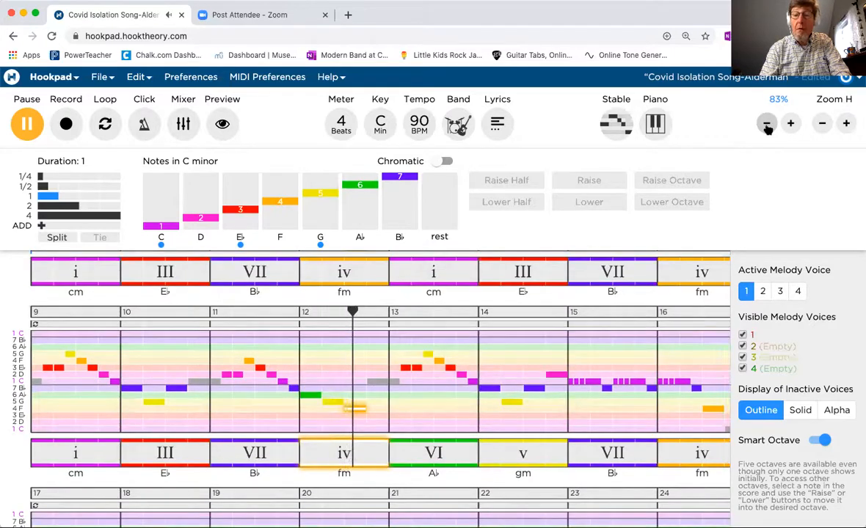
left_click(767, 124)
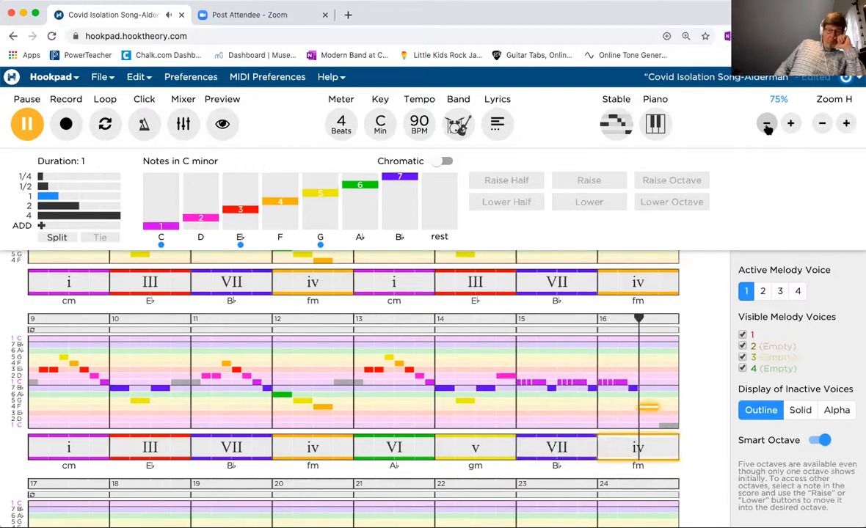
key("space")
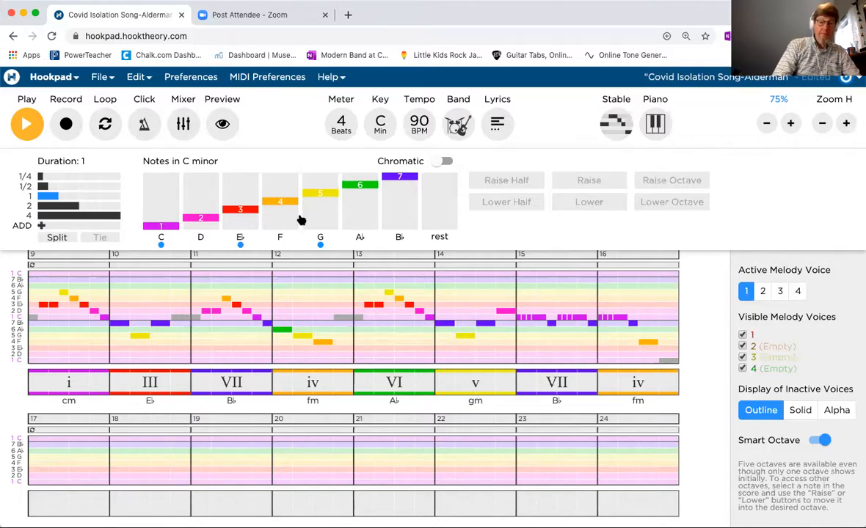
scroll(293, 306, "up", 5)
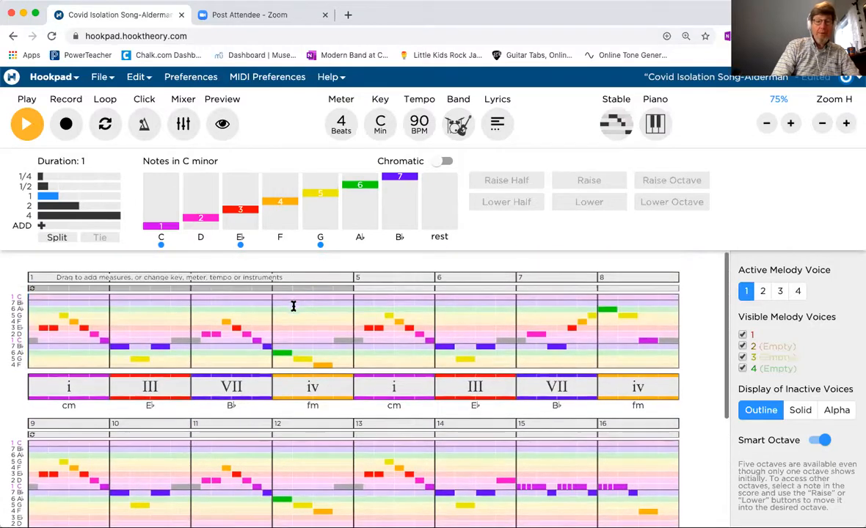
Open the band settings, enlarge their area and apply the Pop Ballad template
left_click(459, 126)
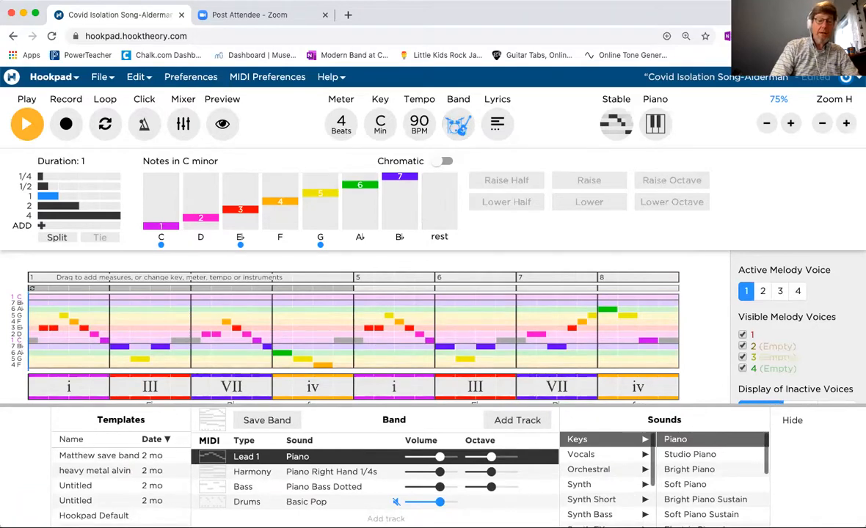
scroll(97, 490, "down", 5)
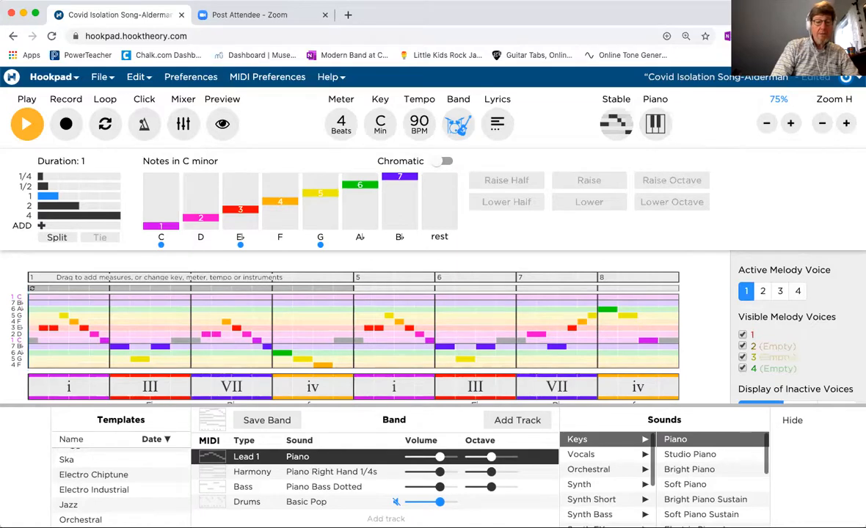
scroll(97, 481, "up", 3)
scroll(121, 484, "up", 2)
scroll(121, 484, "up", 3)
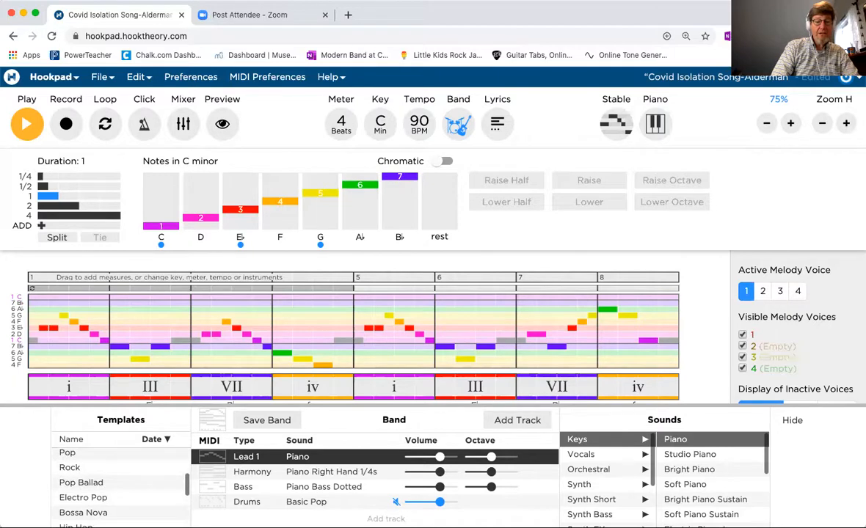
scroll(121, 480, "up", 3)
scroll(122, 481, "down", 2)
scroll(121, 480, "down", 1)
scroll(121, 480, "down", 10)
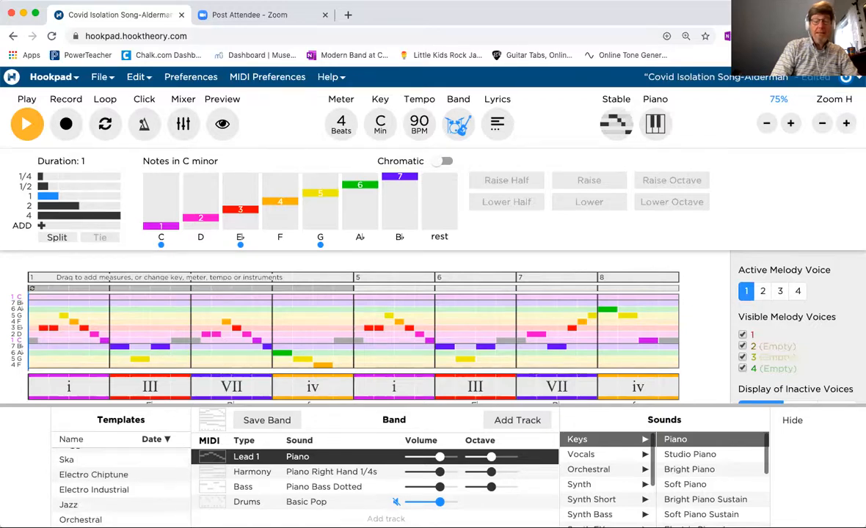
left_click_drag(691, 406, 691, 337)
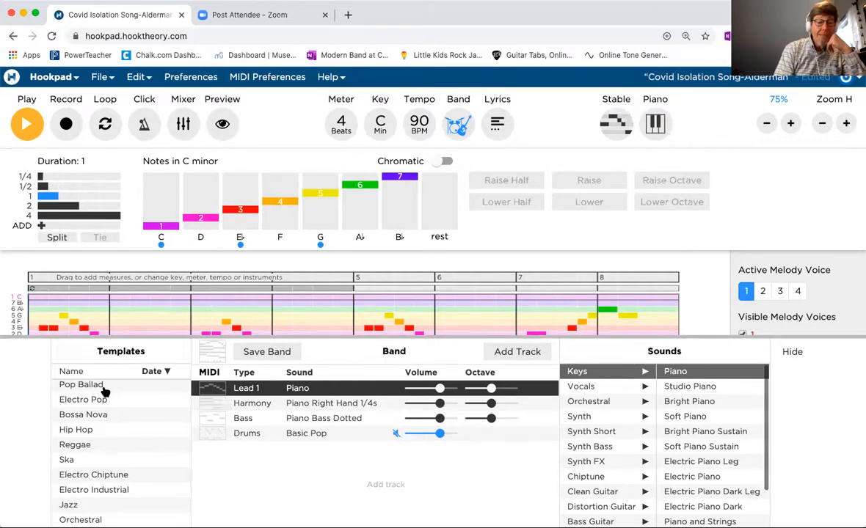
left_click(81, 385)
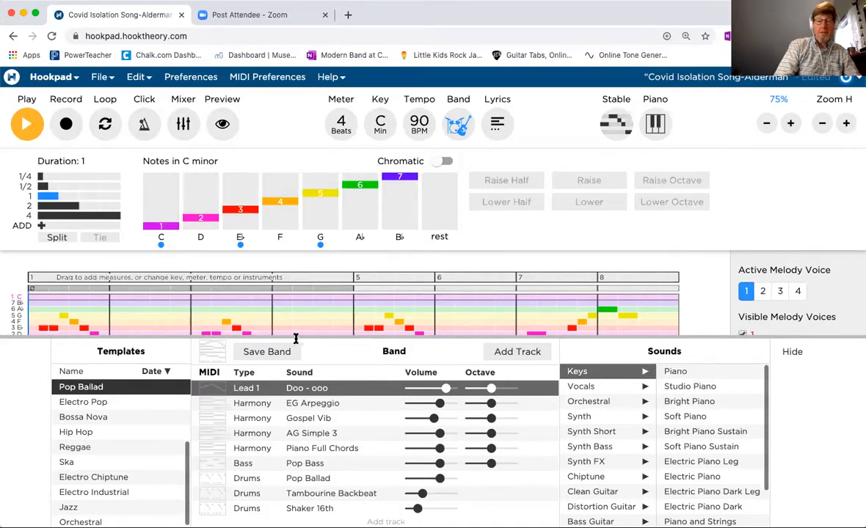
Shrink the band settings area and play the song from measure 1 with the Pop Ballad band
left_click_drag(298, 337, 298, 422)
left_click(28, 122)
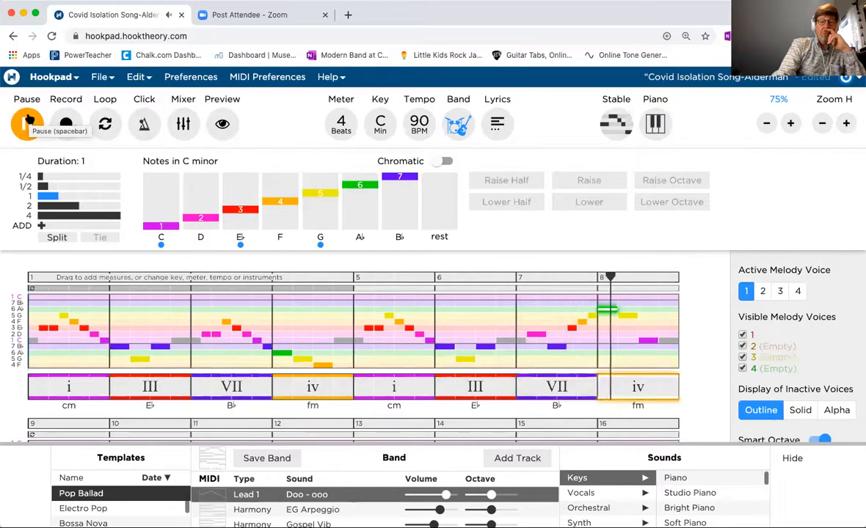
left_click(27, 121)
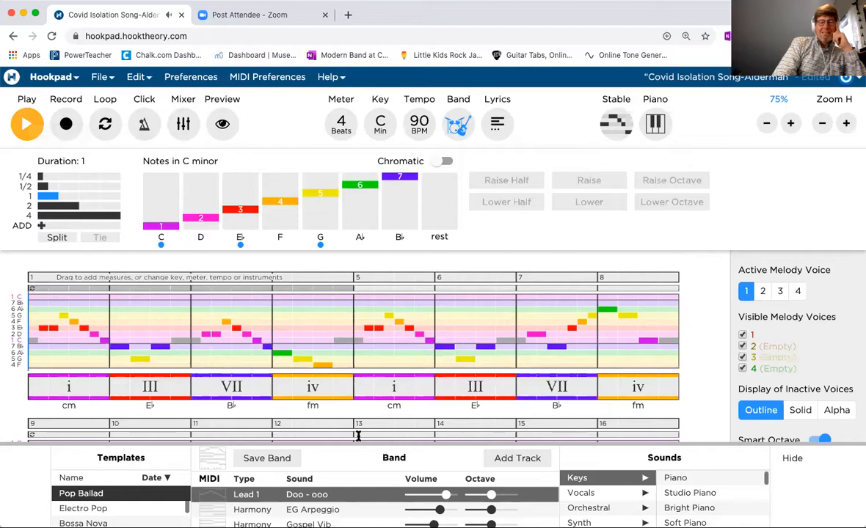
Change the Lead 1 track's sound to Harpsichord from the Keys category
left_click(360, 497)
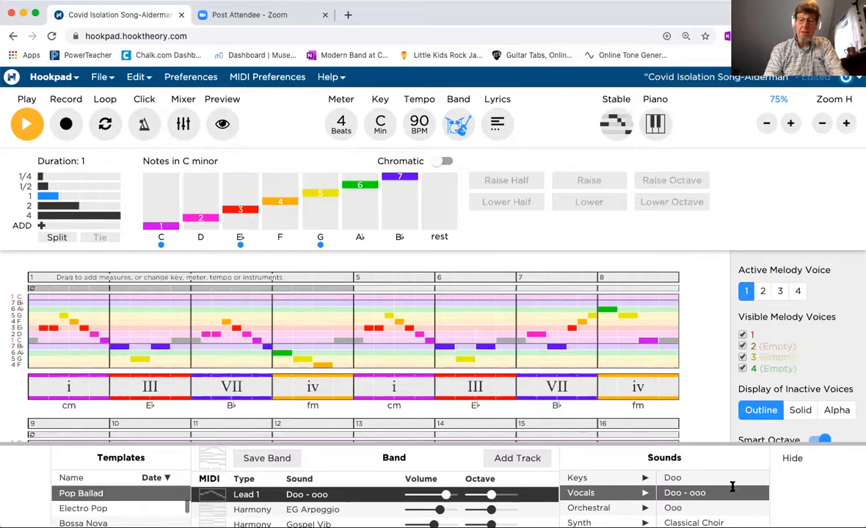
scroll(732, 486, "down", 2)
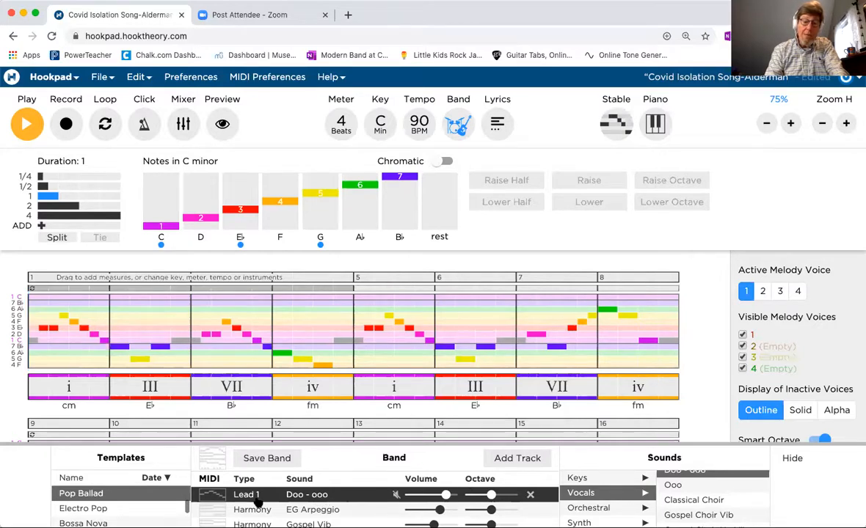
left_click(615, 479)
scroll(719, 496, "down", 2)
scroll(723, 497, "down", 5)
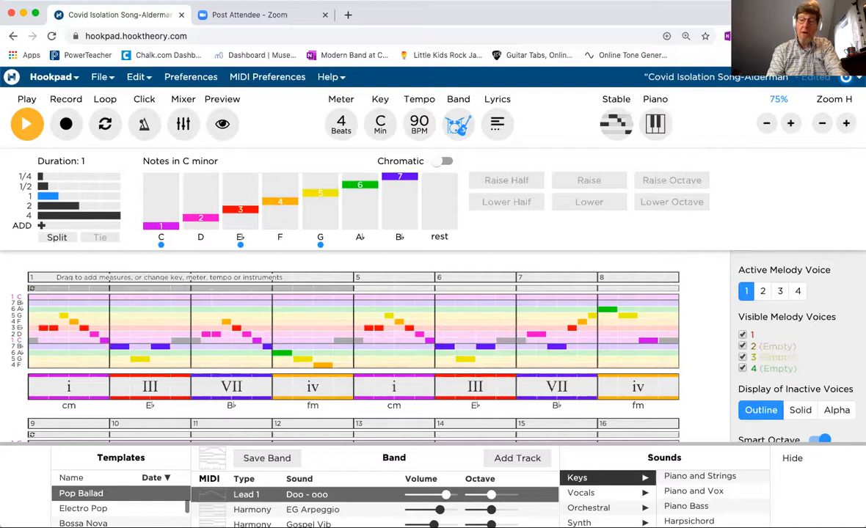
left_click(688, 520)
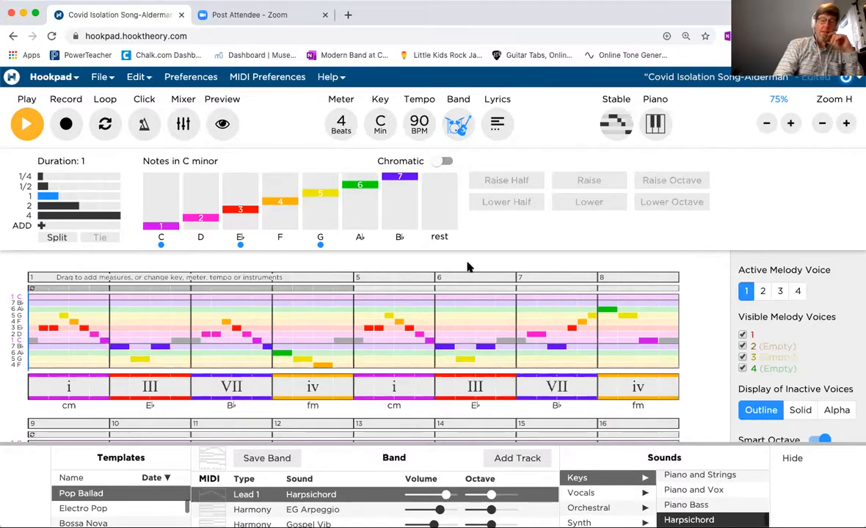
Play the song from measure 1 to hear the melody on the Harpsichord, stopping playback in measure 8
key("space")
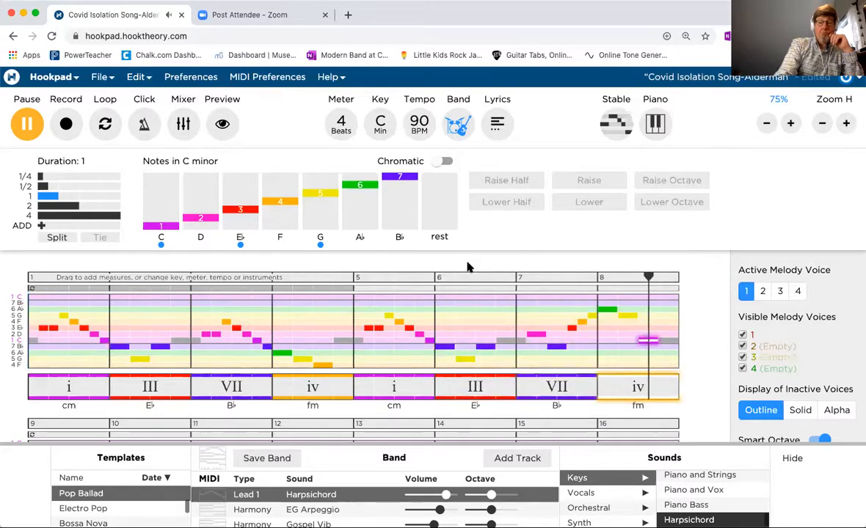
key("space")
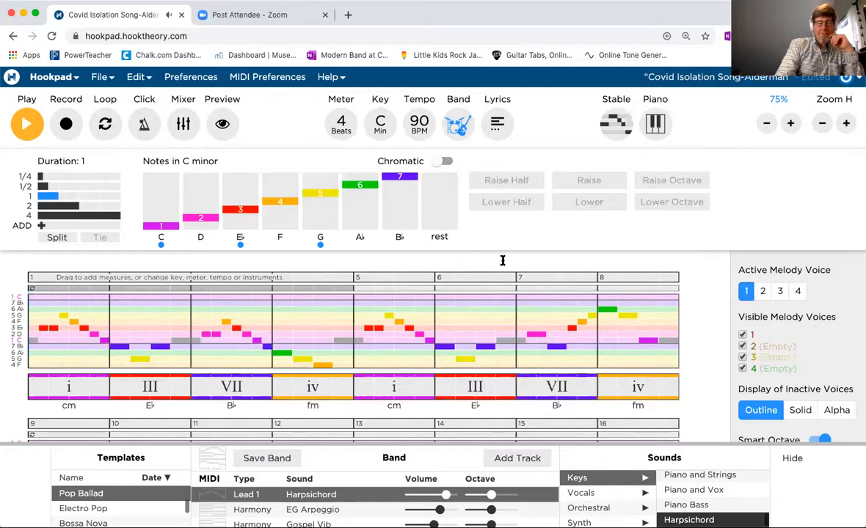
scroll(503, 261, "down", 2)
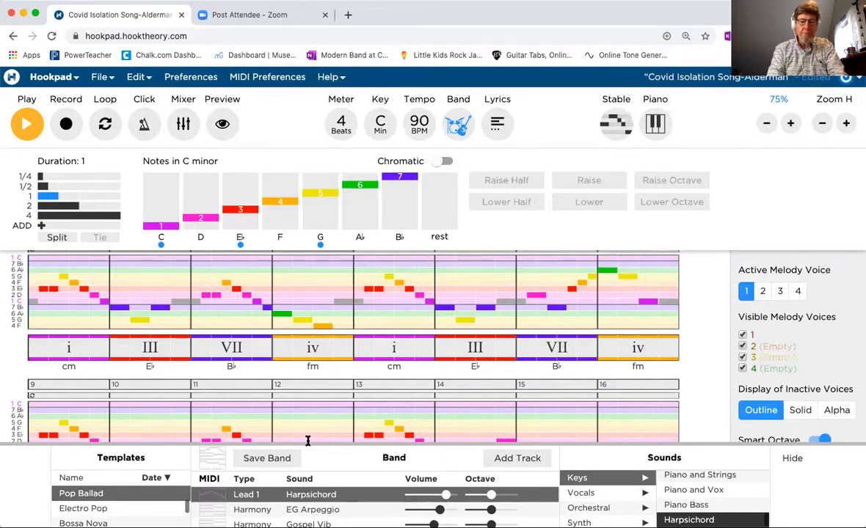
Enlarge the band settings area and apply the Rock template
left_click_drag(338, 314, 339, 233)
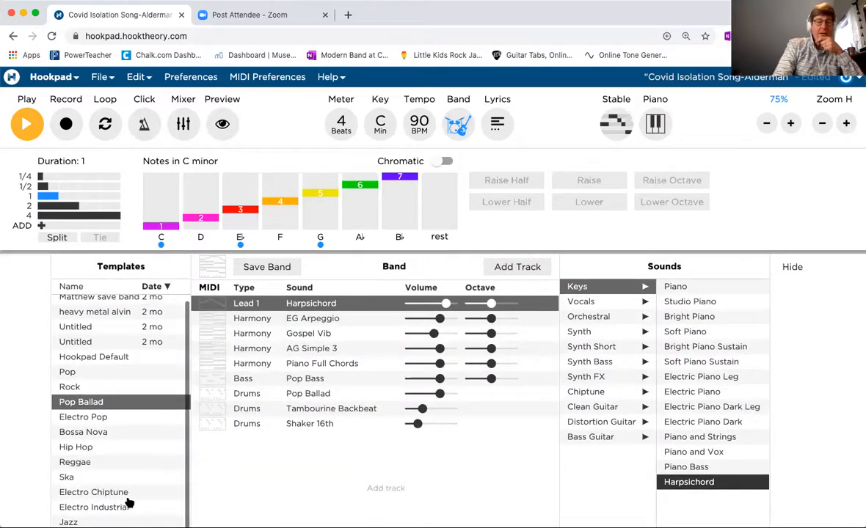
left_click(89, 391)
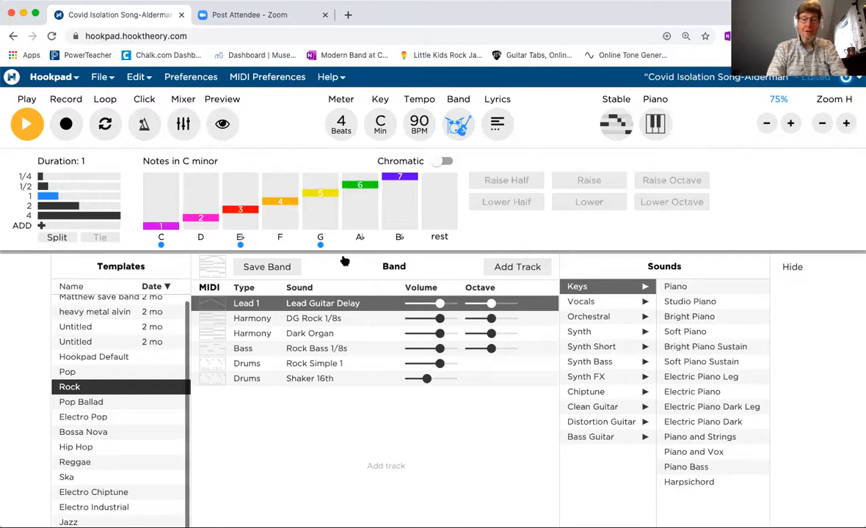
Shrink the band settings area and play the song from measure 1 with the Rock band
left_click_drag(342, 251, 358, 416)
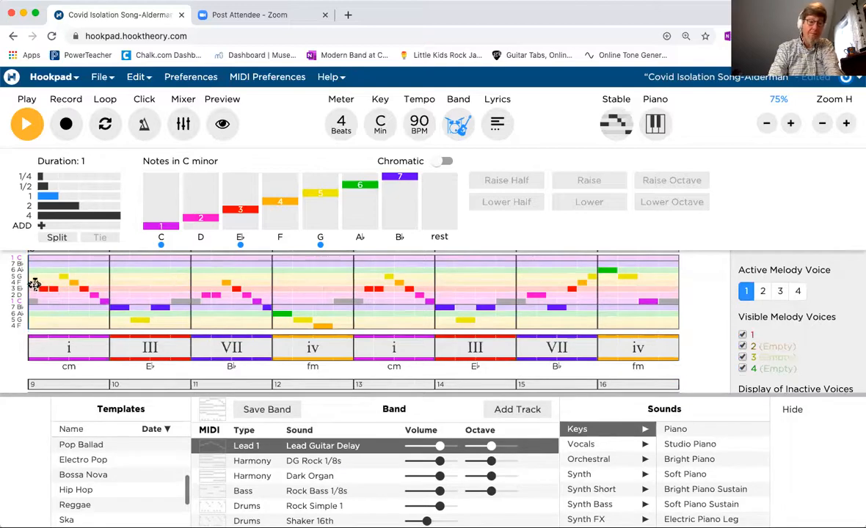
left_click(26, 123)
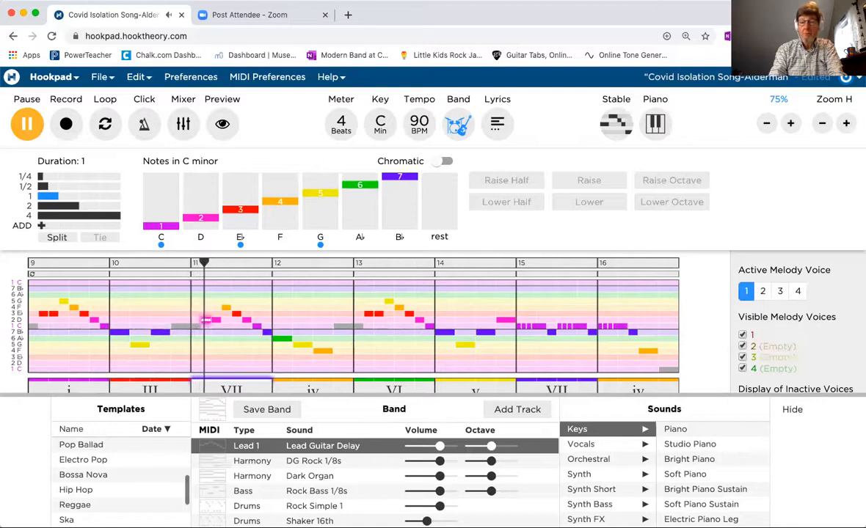
Hide the band settings and save the song
left_click(792, 410)
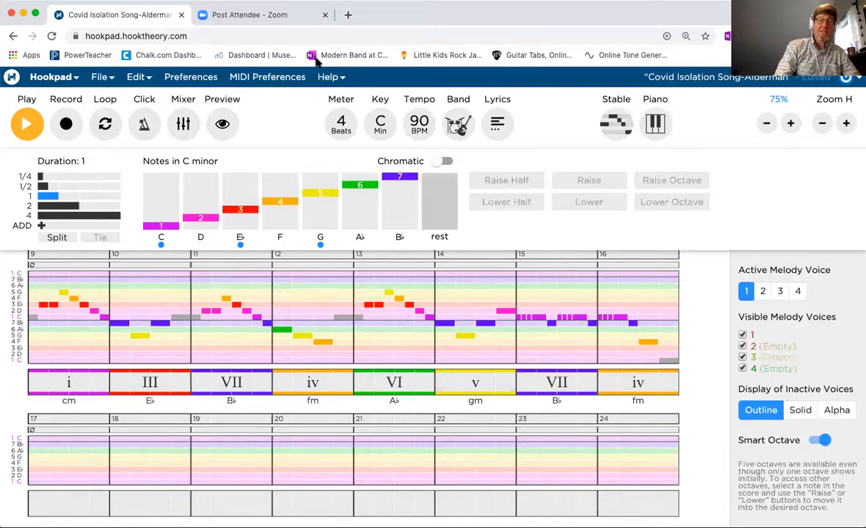
left_click(135, 76)
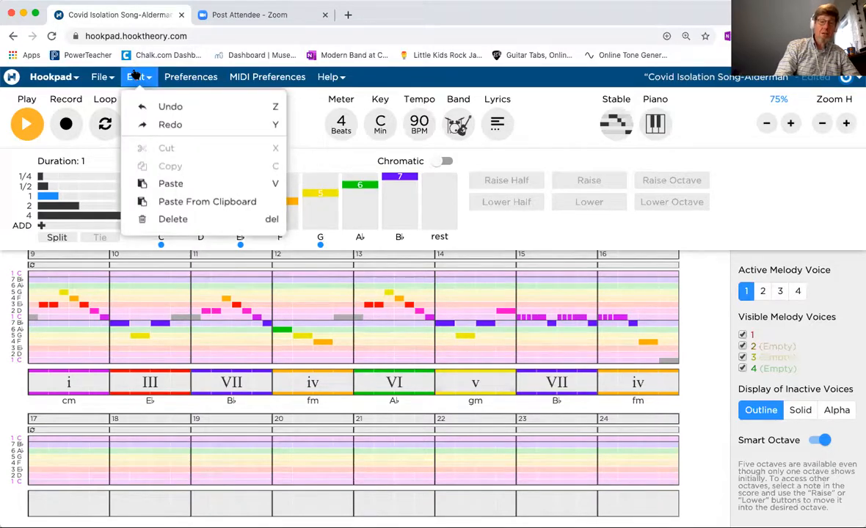
left_click(103, 76)
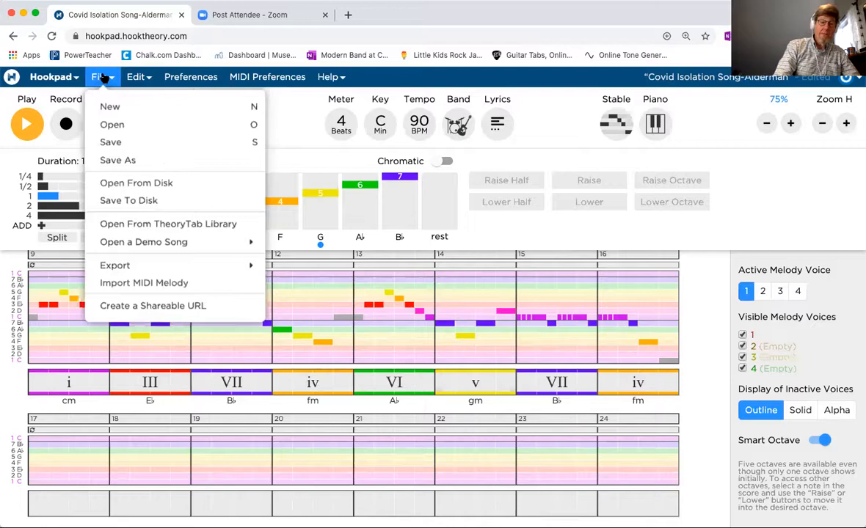
left_click(112, 142)
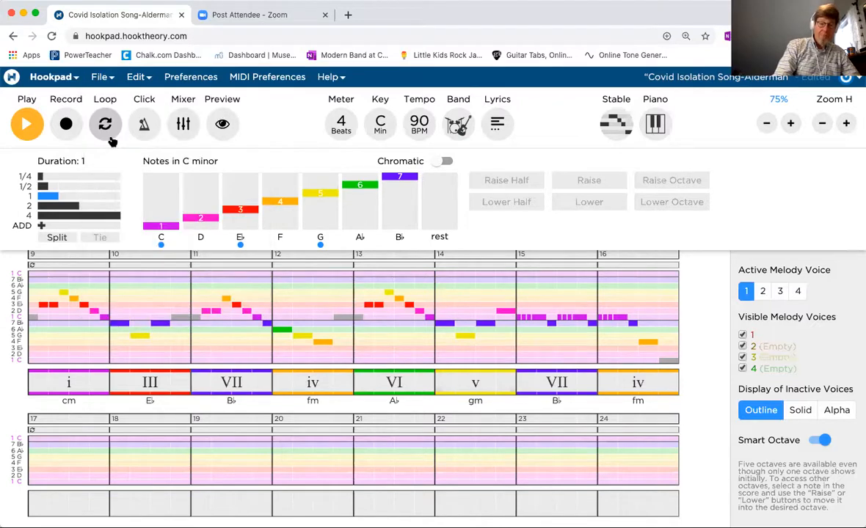